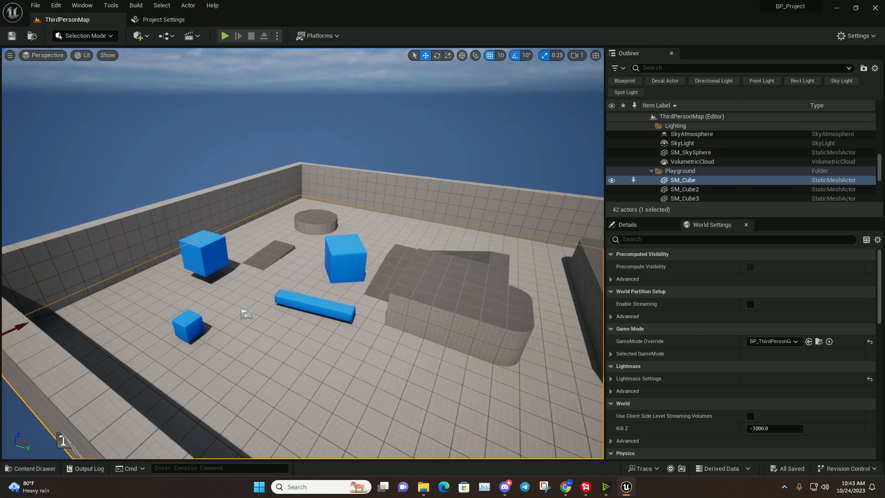
- Select the sky sphere in the level and show its details instead of the world settings
click(390, 138)
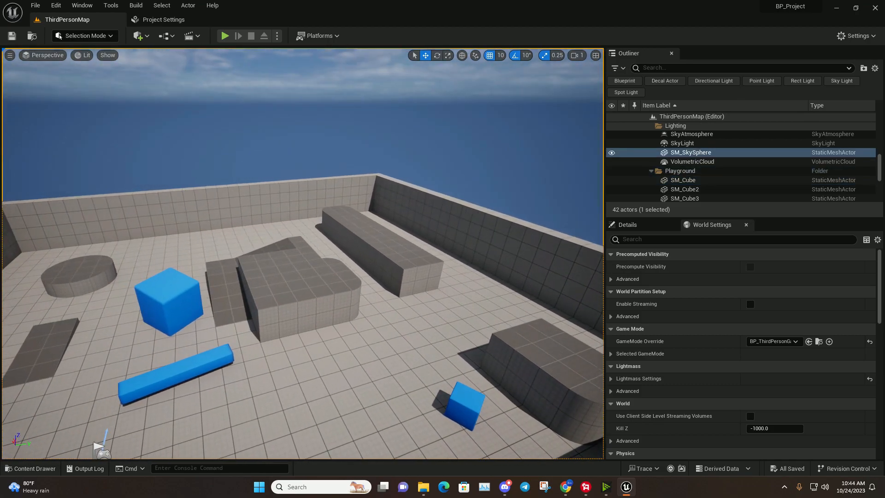
right_click(525, 147)
click(450, 134)
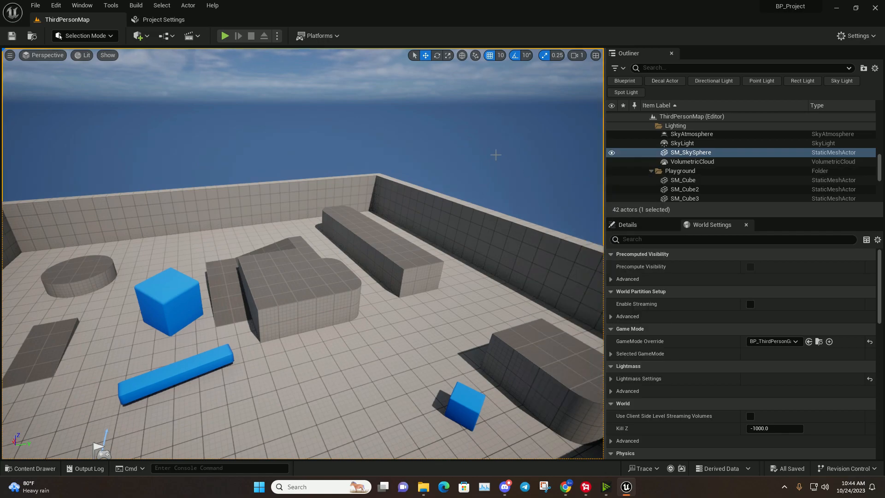
click(634, 226)
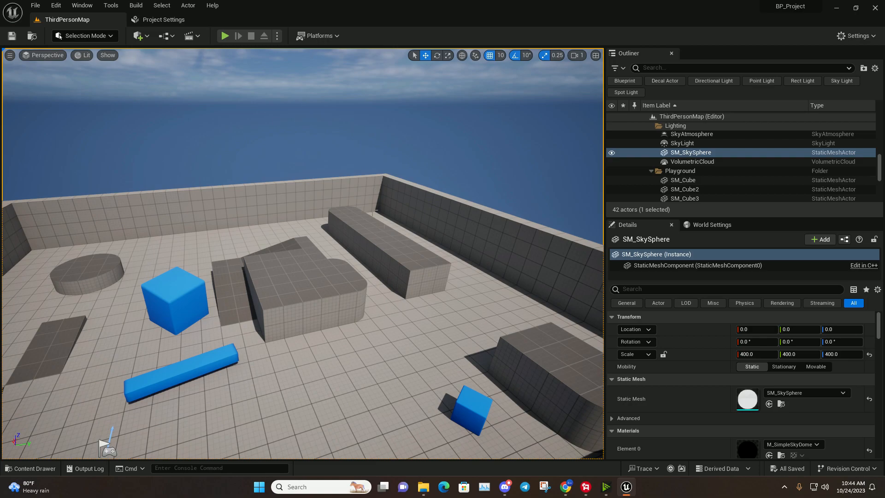
- Look around the level's playground and select the large floor cube SM_Cube
key(w)
right_drag(345, 164, 359, 165)
key(a)
key(d)
right_drag(250, 168, 264, 167)
click(254, 210)
right_drag(254, 210, 252, 224)
key(s)
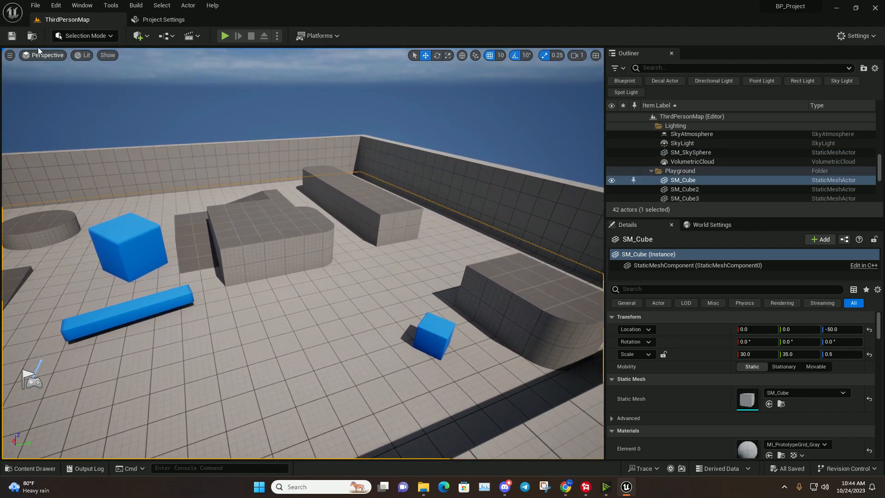
- Open the content browser, view the project's Content folder and go up to the All root
click(31, 36)
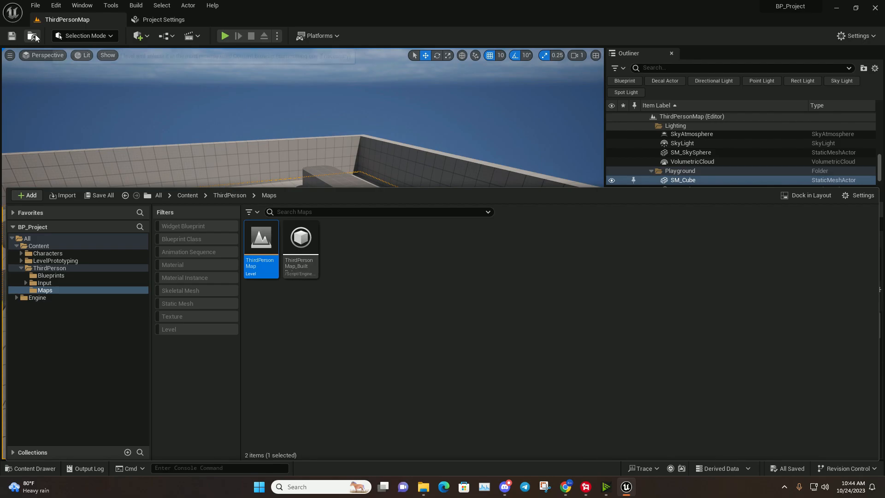
click(188, 196)
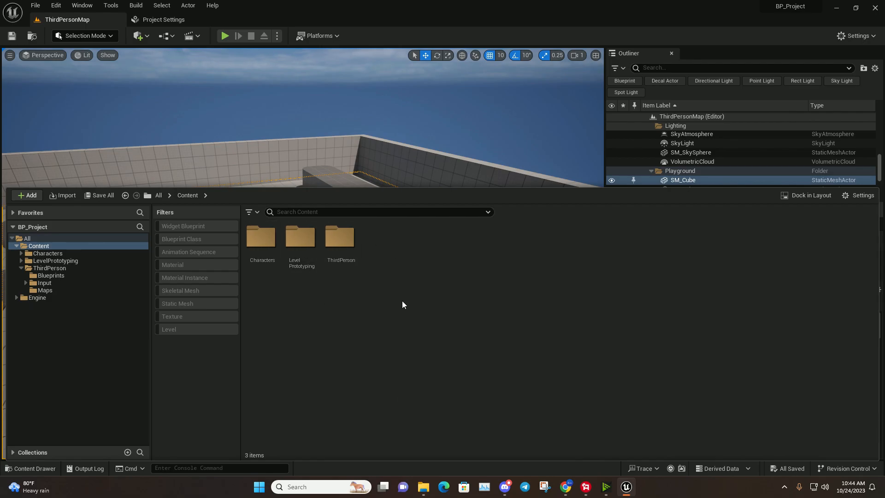
click(276, 267)
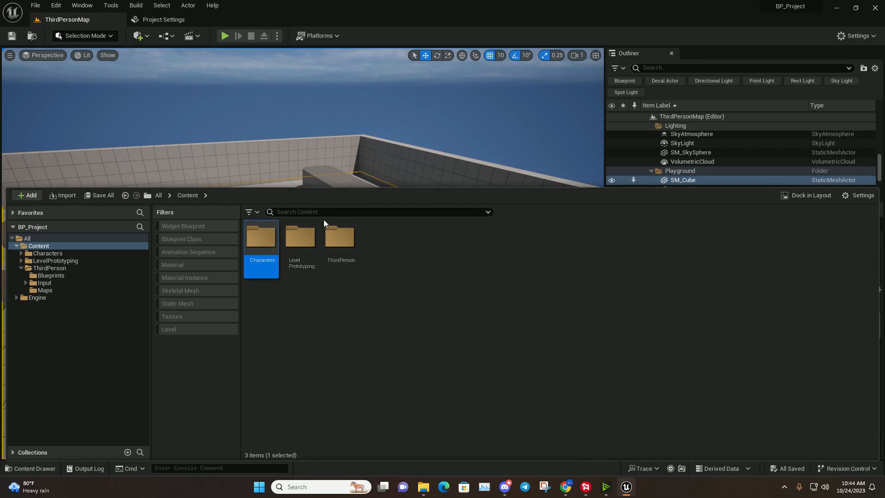
click(159, 195)
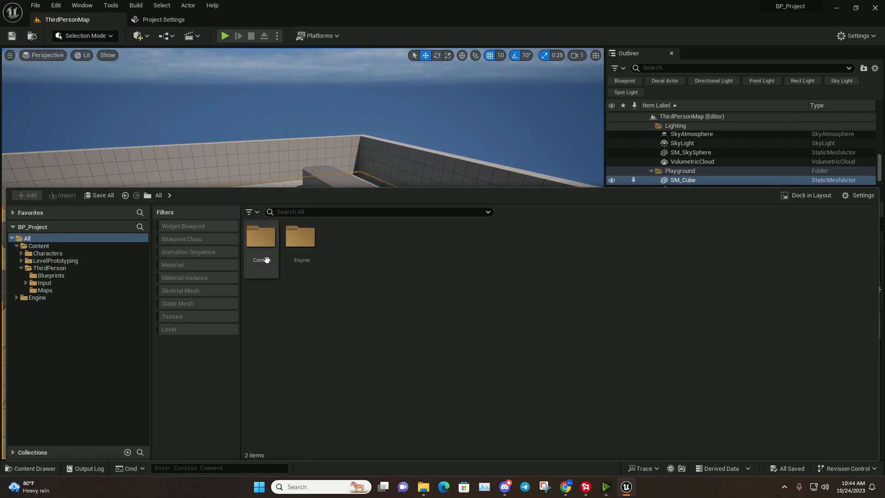
- Browse the Engine content down through Engine C++ Classes and AdvancedWidgets to the Public Components folder
double_click(300, 253)
double_click(302, 244)
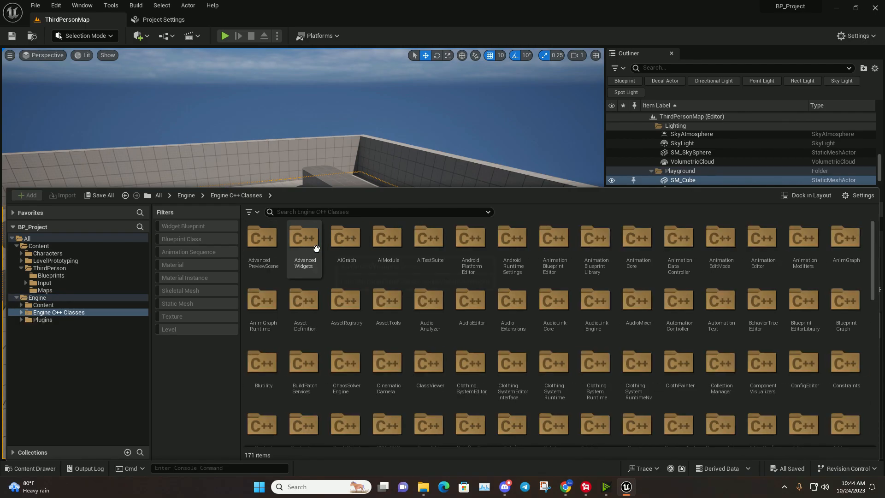
double_click(300, 245)
double_click(276, 241)
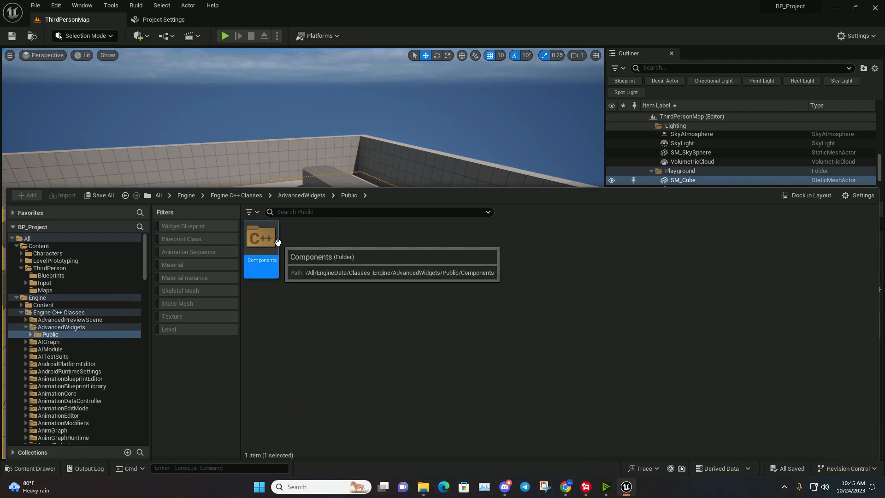
double_click(278, 242)
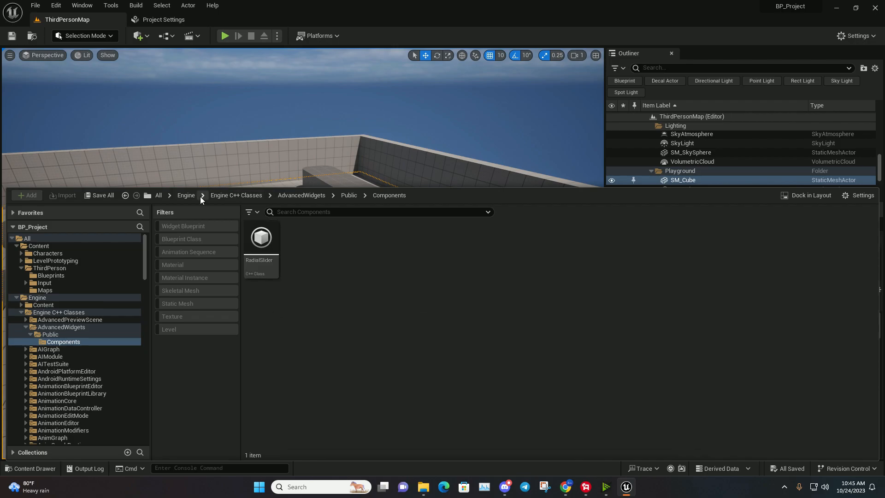
- Go back up to the root, view the Engine folder's contents and return to the project's Content folder
click(187, 195)
click(158, 195)
double_click(272, 258)
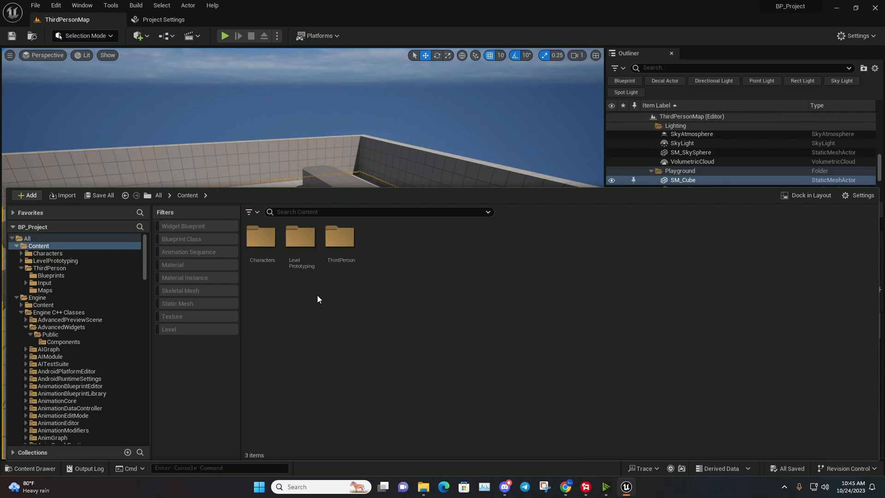
click(66, 296)
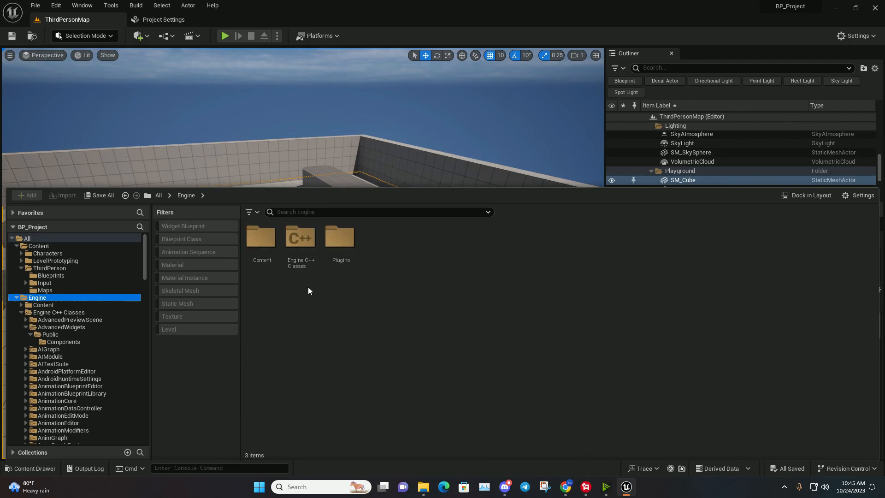
click(85, 241)
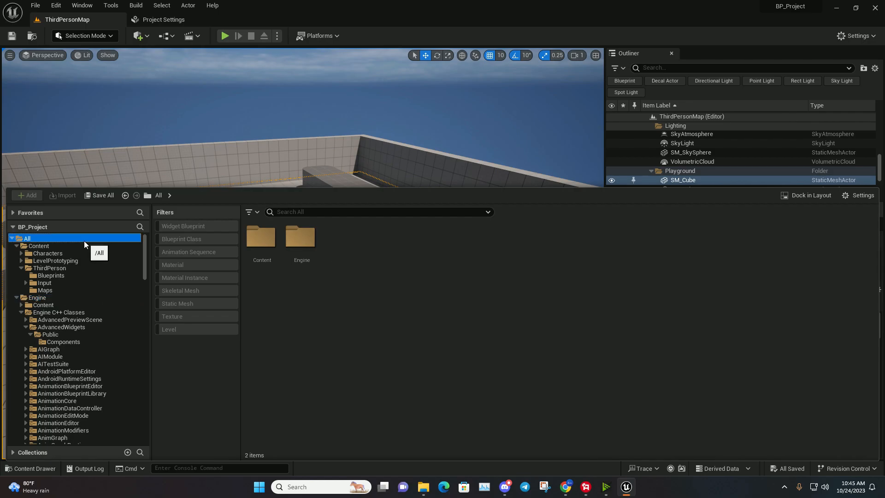
click(81, 245)
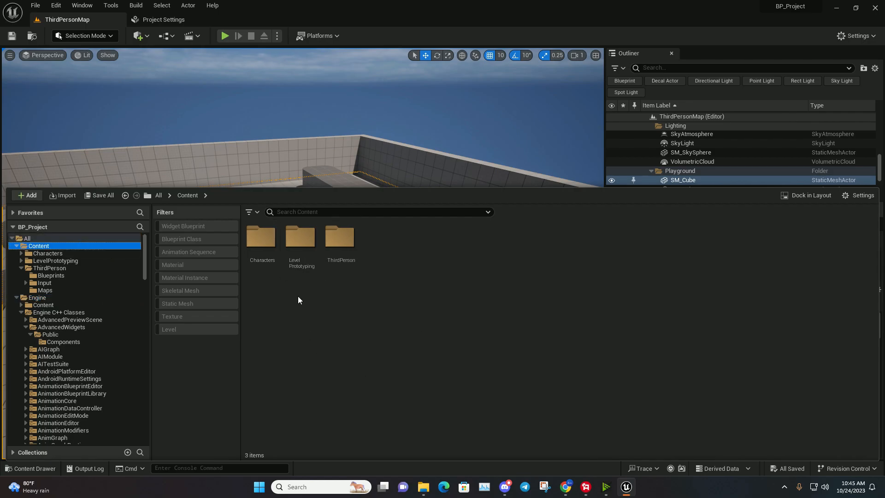
right_click(382, 238)
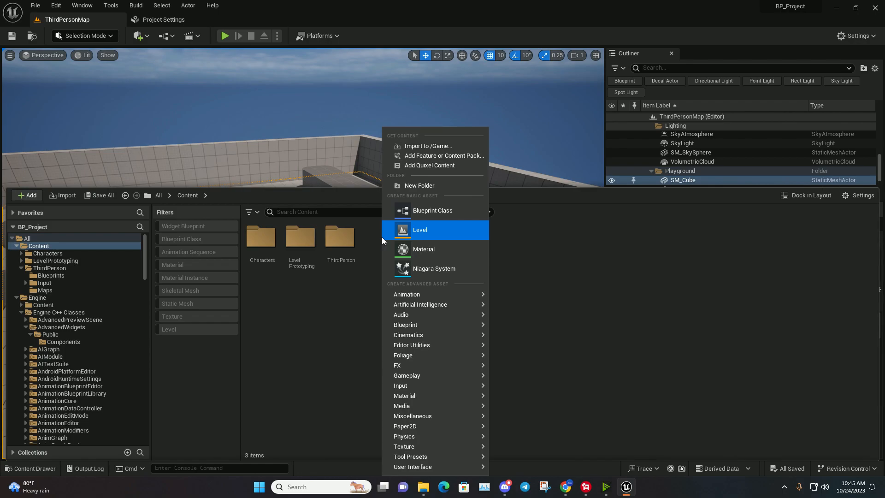
click(341, 245)
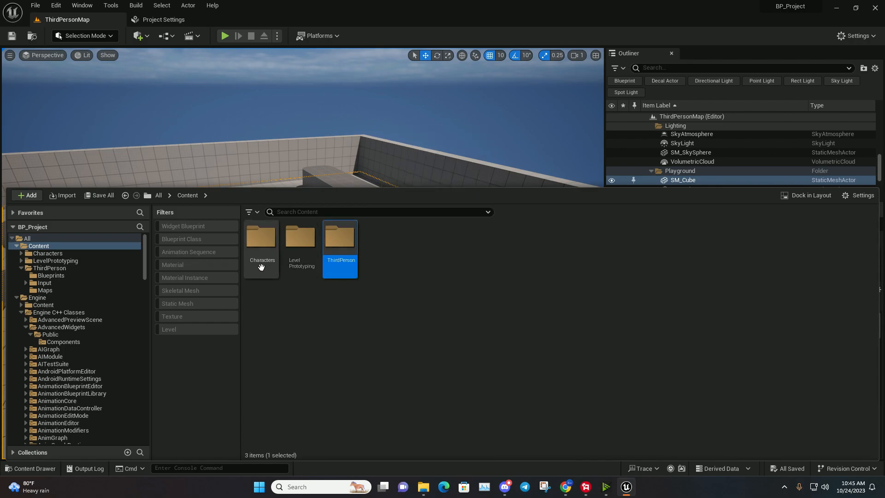
right_click(390, 256)
right_click(410, 251)
right_click(410, 251)
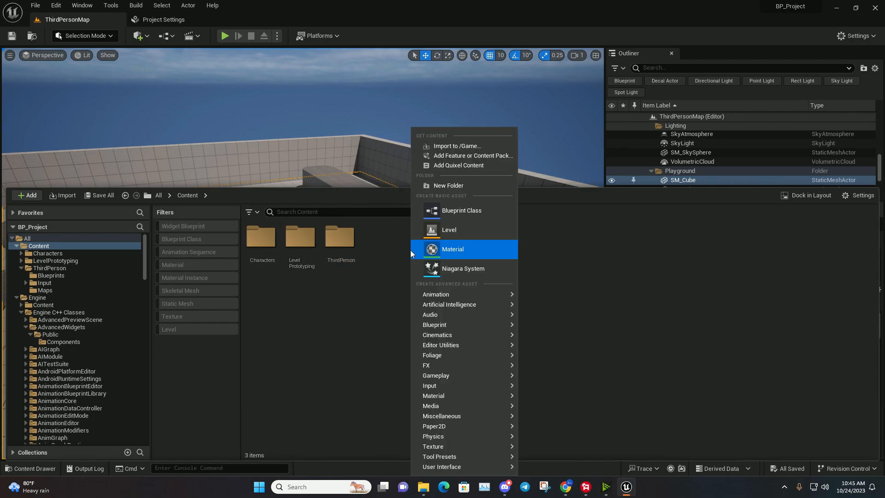
click(373, 291)
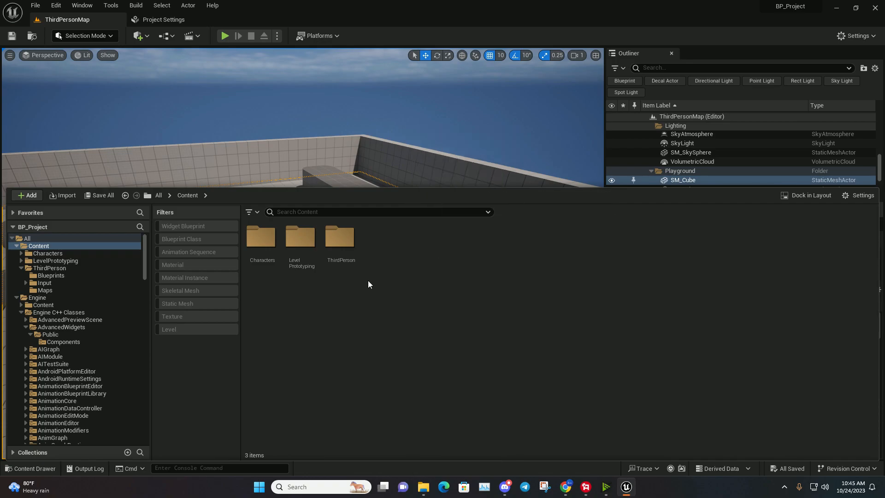
- Create a new folder named 123 inside the ThirdPerson folder
double_click(339, 238)
right_click(400, 272)
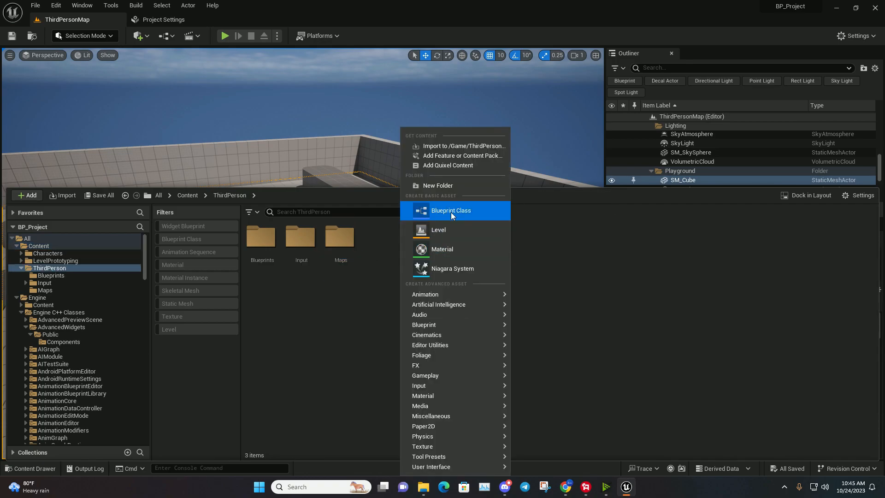
click(460, 185)
text(12)
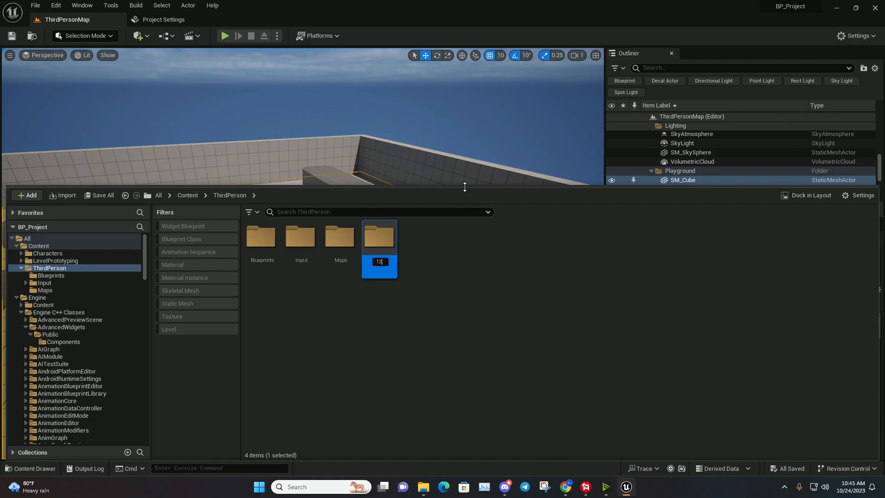
text(3)
key(Return)
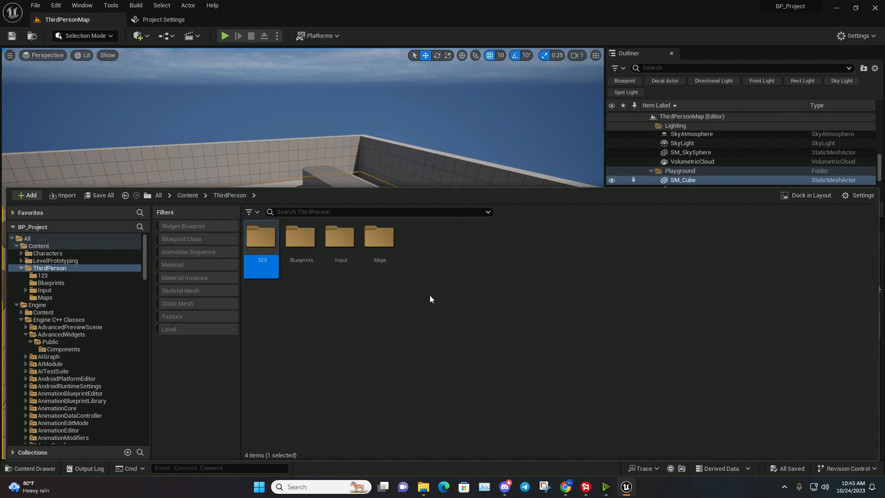
- Set the colour of folder 123 to green
right_click(259, 241)
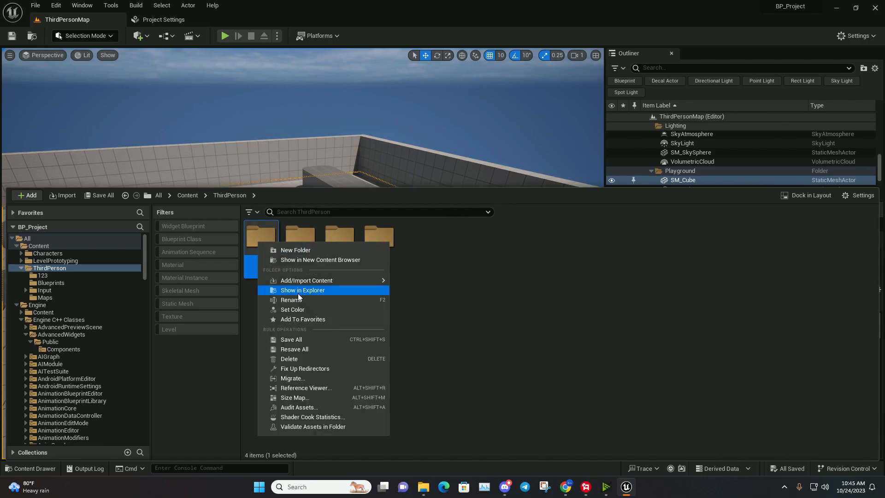
click(296, 309)
mouse_move(346, 287)
mouse_down()
mouse_move(298, 264)
mouse_move(283, 343)
mouse_move(323, 351)
mouse_up()
click(432, 460)
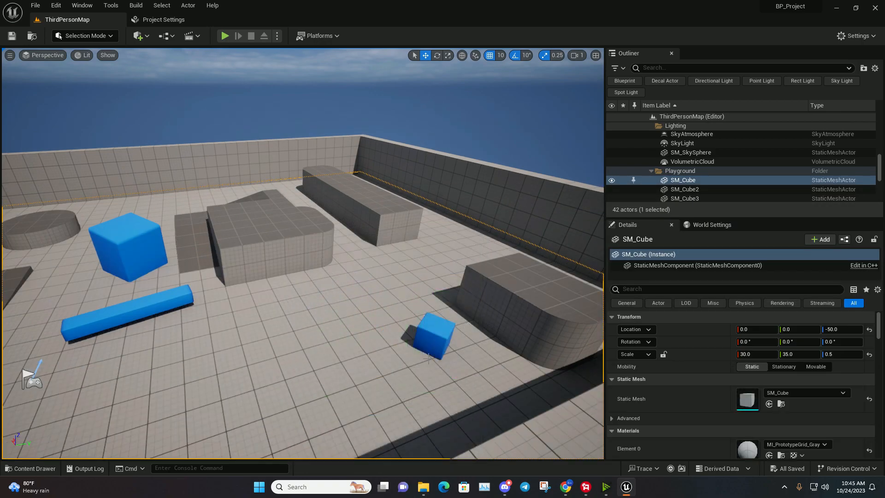
- Reopen the content browser and delete folder 123 from the ThirdPerson folder
click(31, 469)
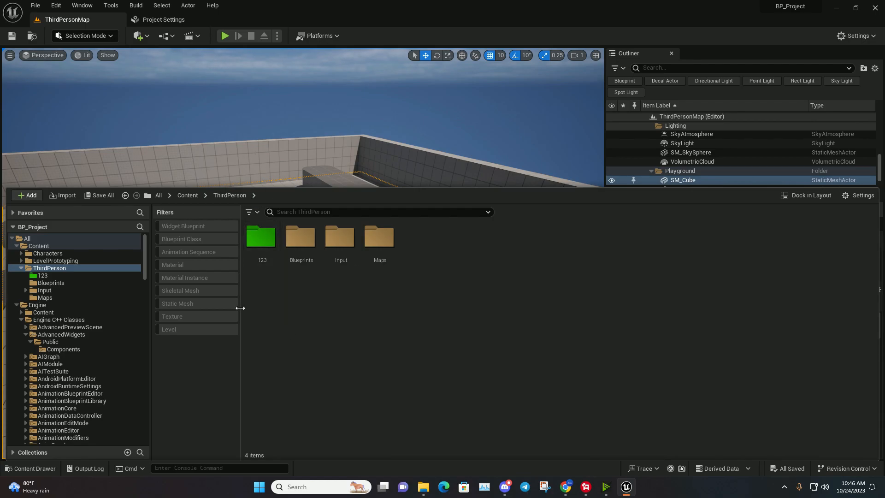
right_click(277, 252)
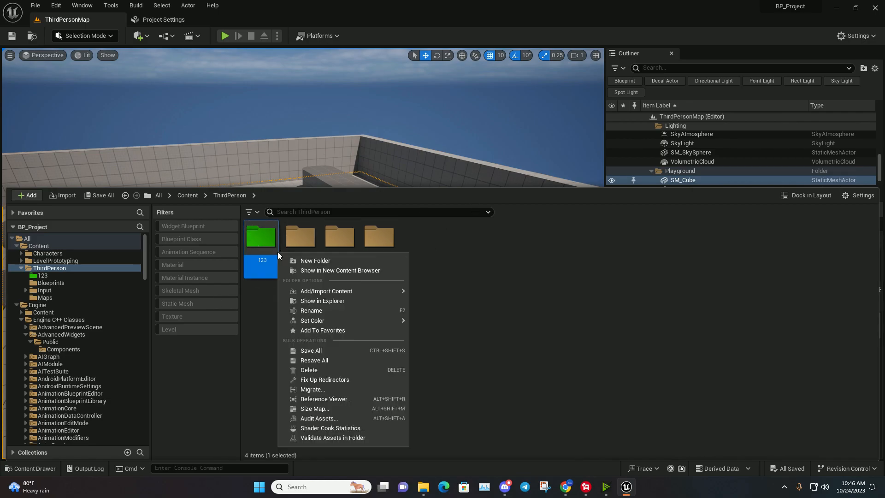
click(415, 226)
click(270, 239)
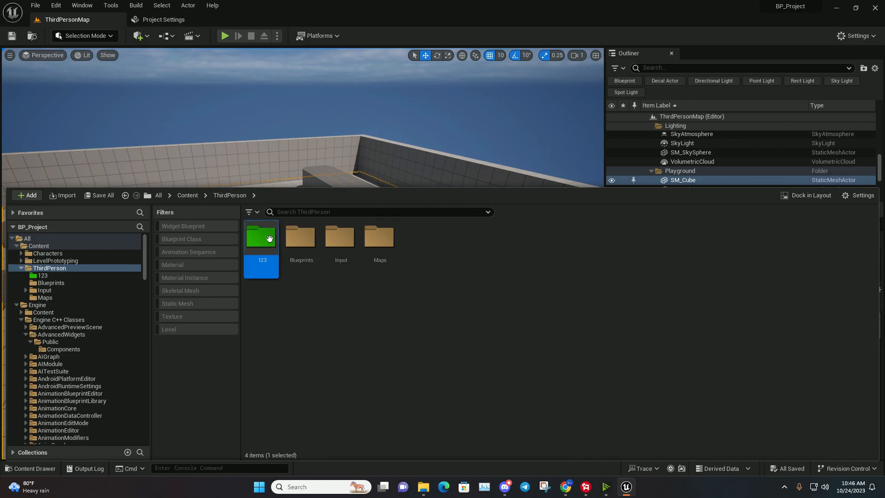
right_click(269, 238)
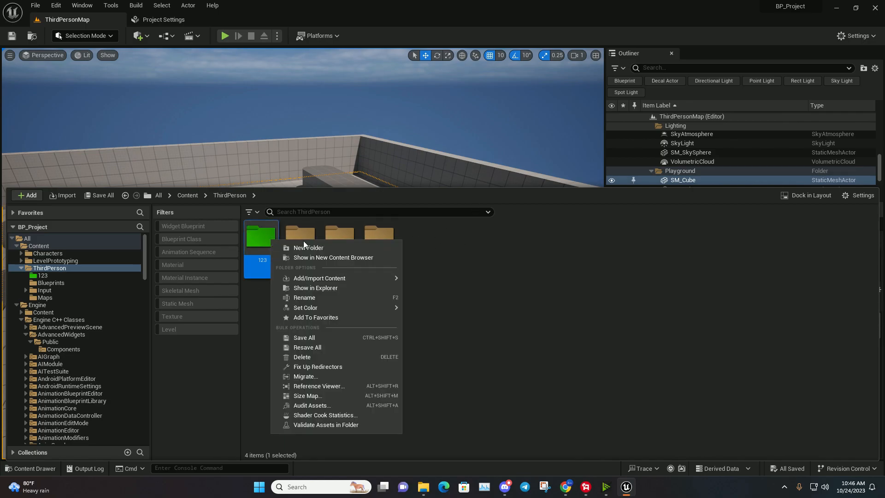
click(300, 358)
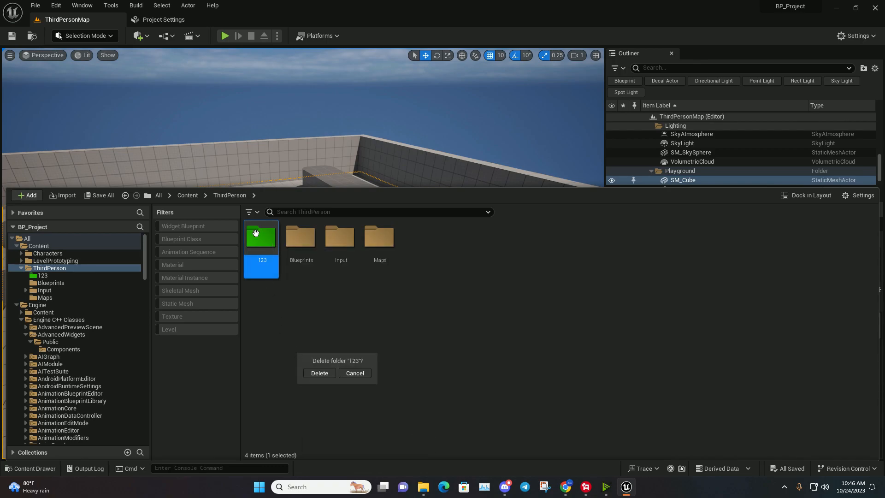
click(320, 373)
- View the contents of the ThirdPerson Blueprints folder and return to the ThirdPerson folder
right_click(279, 243)
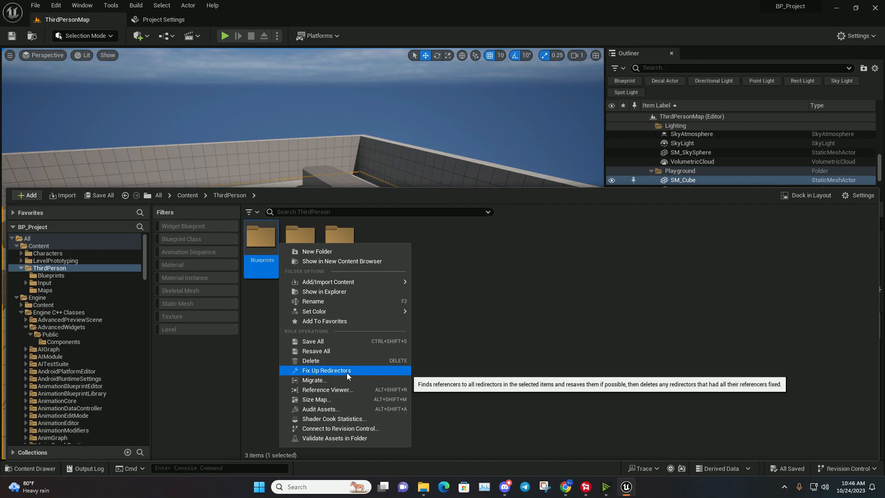
click(530, 332)
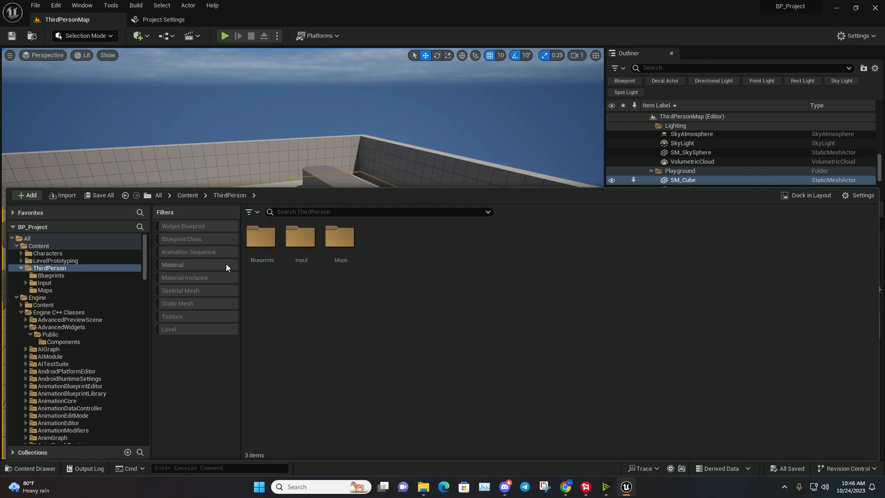
double_click(261, 239)
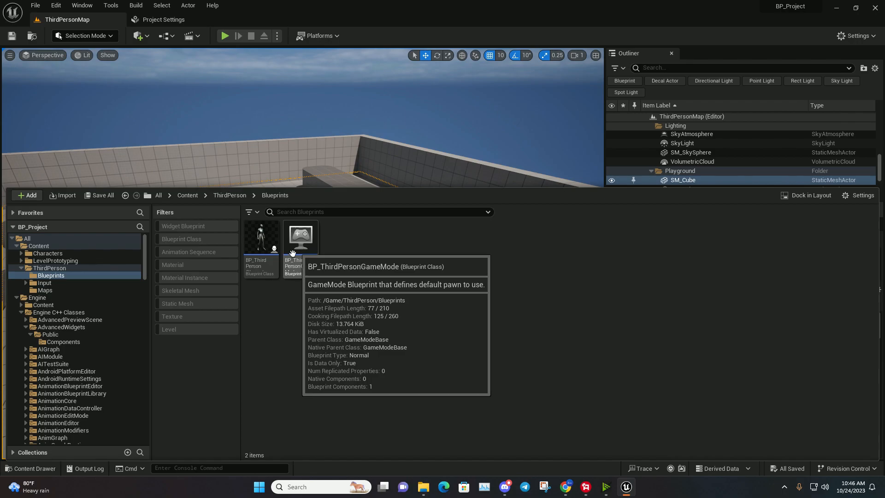
click(229, 197)
- Show the size map of the Blueprints folder and dock its window as a tab in the main editor
right_click(253, 249)
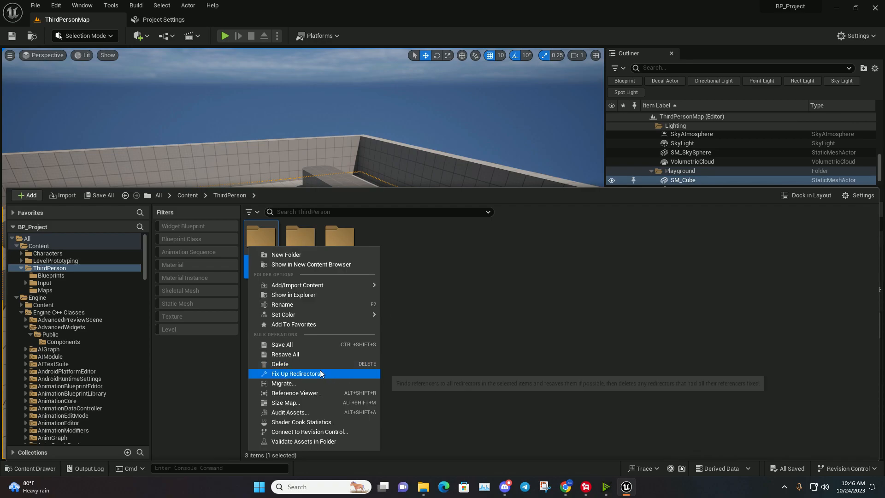
click(314, 403)
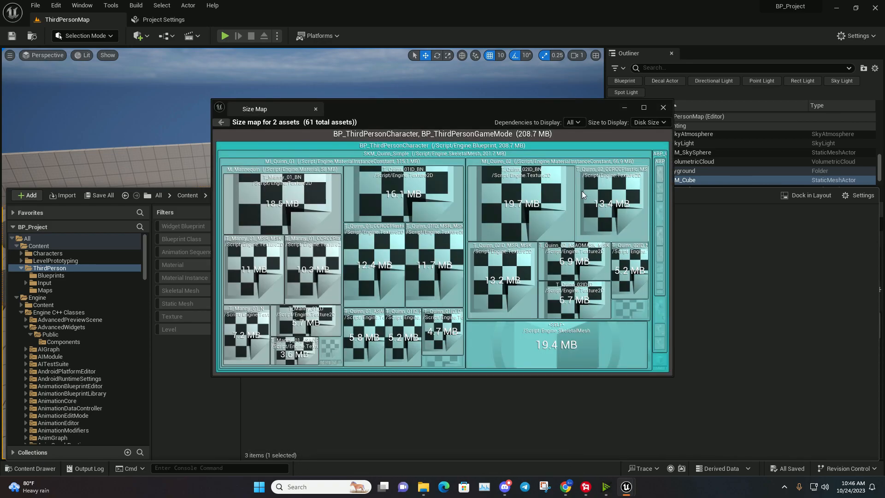
drag(250, 107, 253, 19)
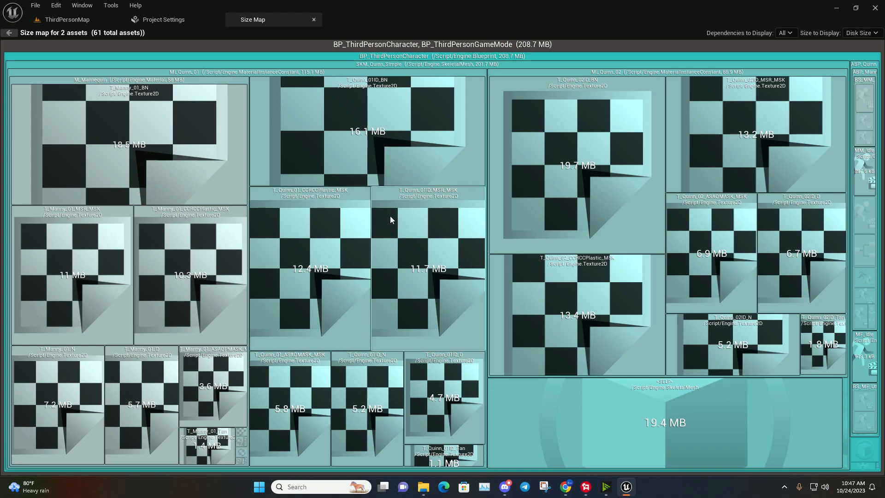
- Explore the size map at the ABP_Manny, MM_Idle and MI_Quinn_02 levels, and close it to return to ThirdPersonMap
click(864, 227)
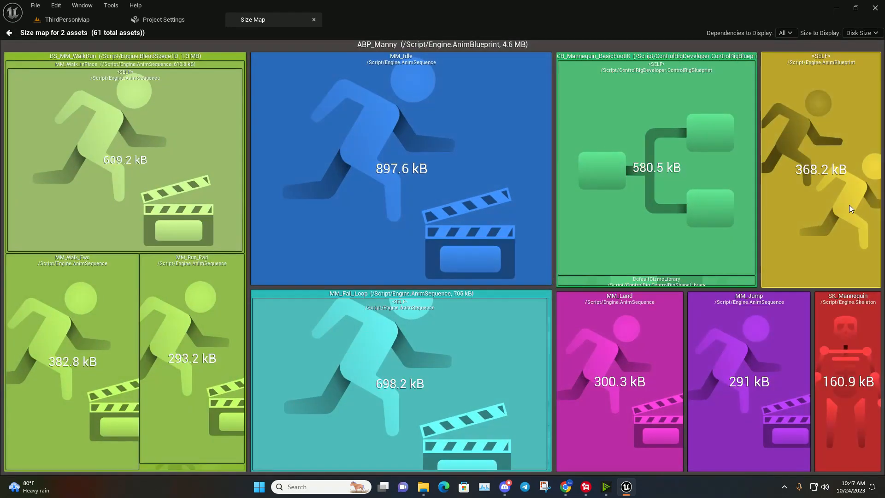
click(456, 203)
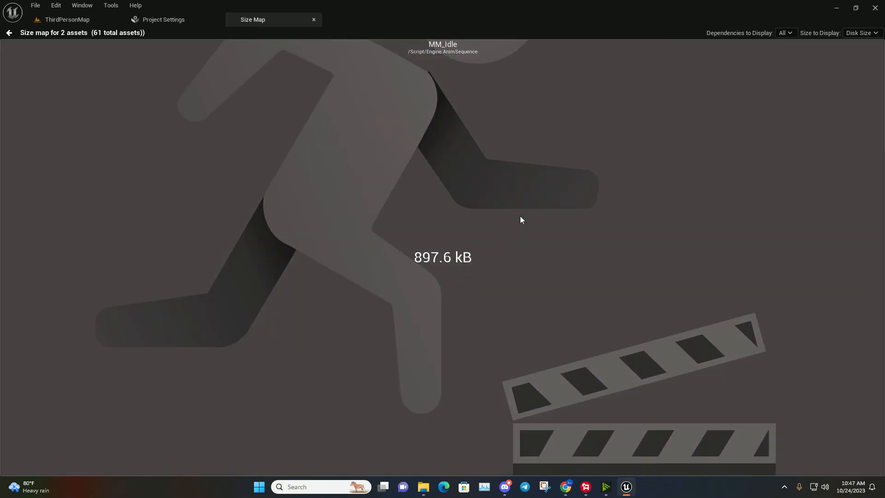
scroll(604, 249, down, 4)
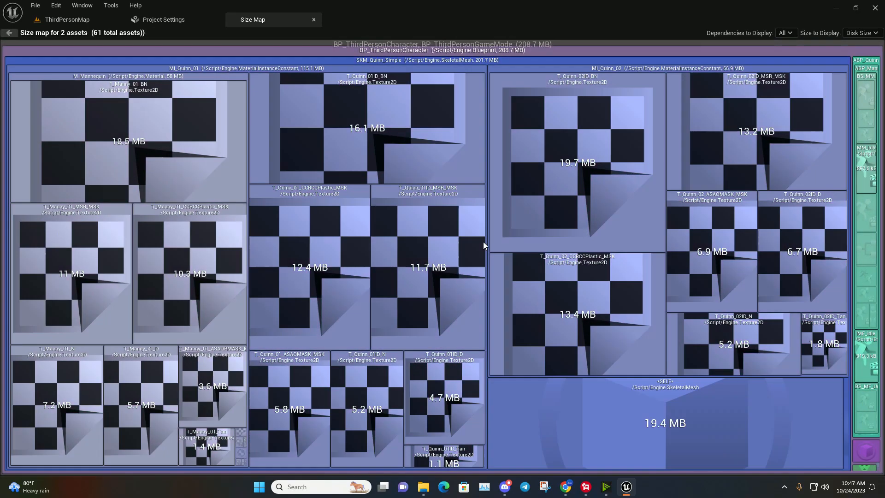
scroll(581, 265, up, 3)
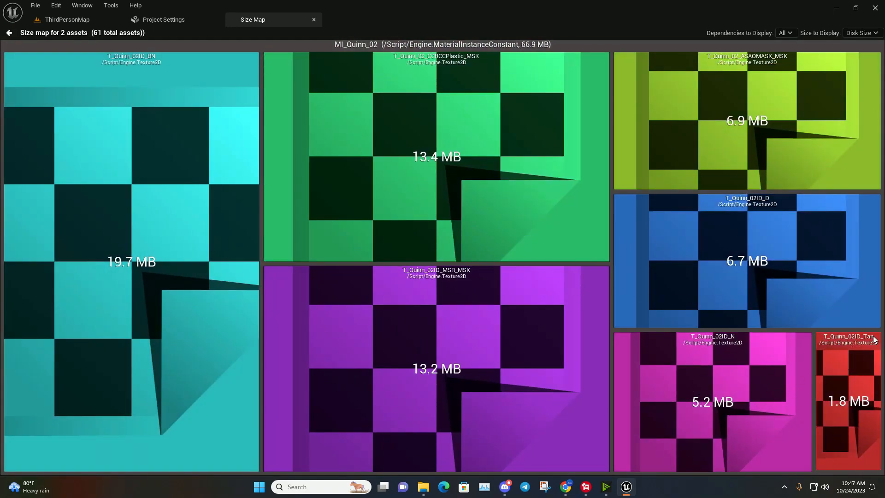
scroll(297, 272, up, 1)
scroll(294, 248, down, 1)
scroll(335, 261, down, 1)
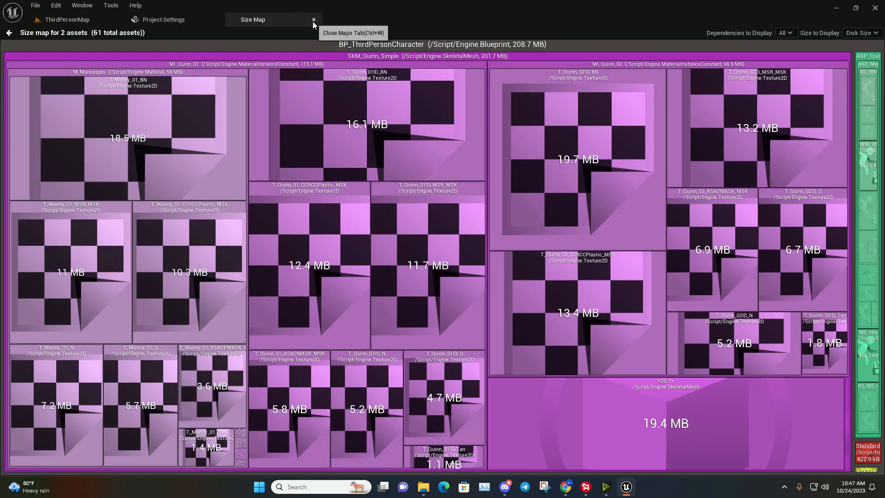
click(313, 21)
click(87, 20)
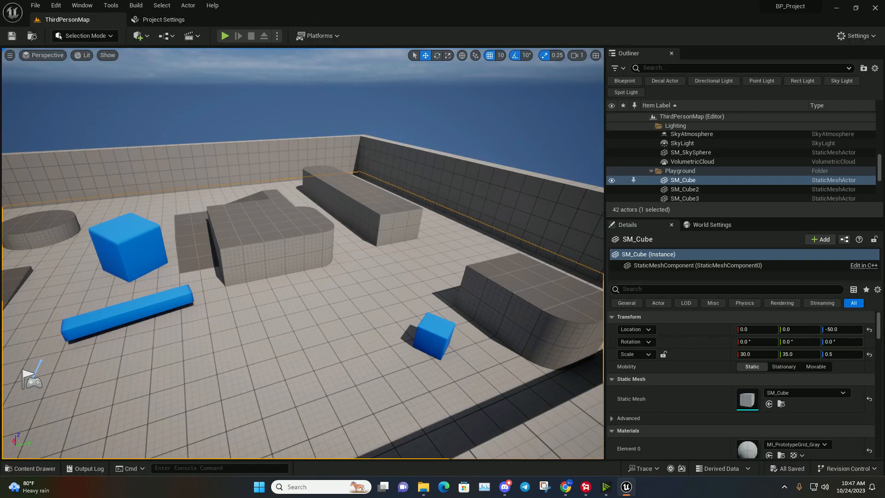
- Reopen the content browser and review the asset types that can be created in the ThirdPerson folder
click(31, 468)
right_click(312, 303)
mouse_move(313, 290)
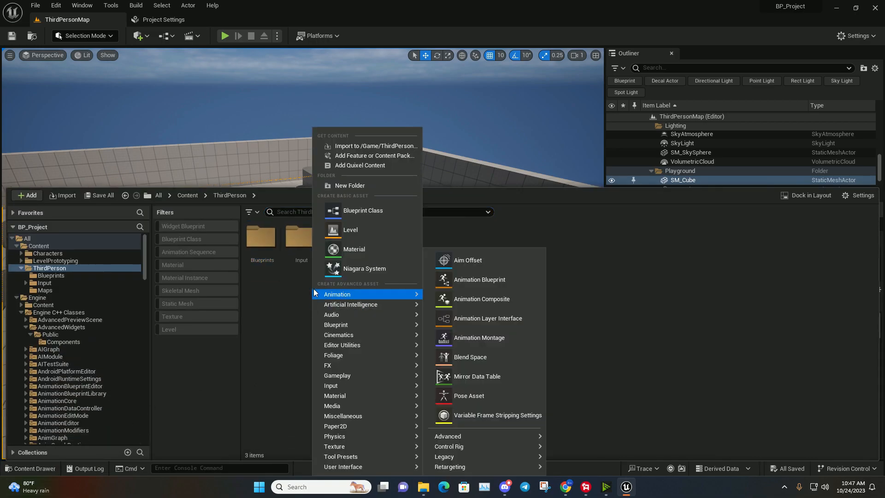
click(274, 292)
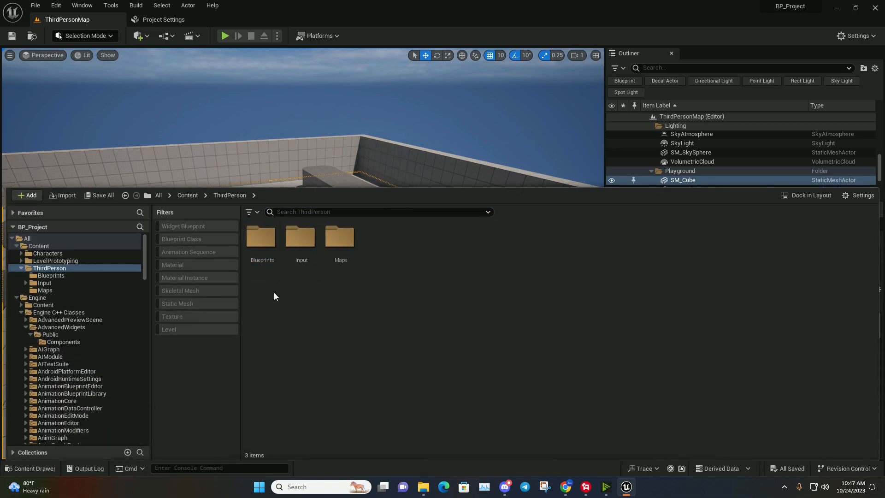
- Show the shader cook statistics for the Input folder, switch the report to Cooker Stats and close the Statistics window
right_click(316, 245)
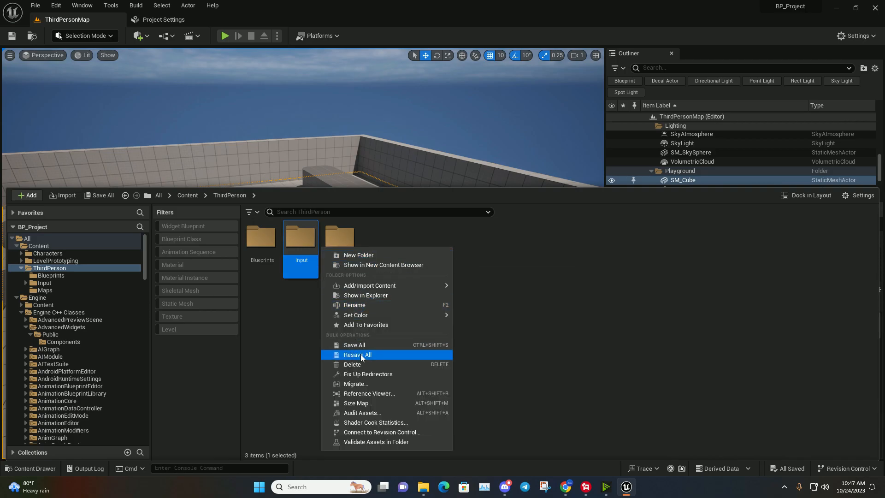
click(408, 424)
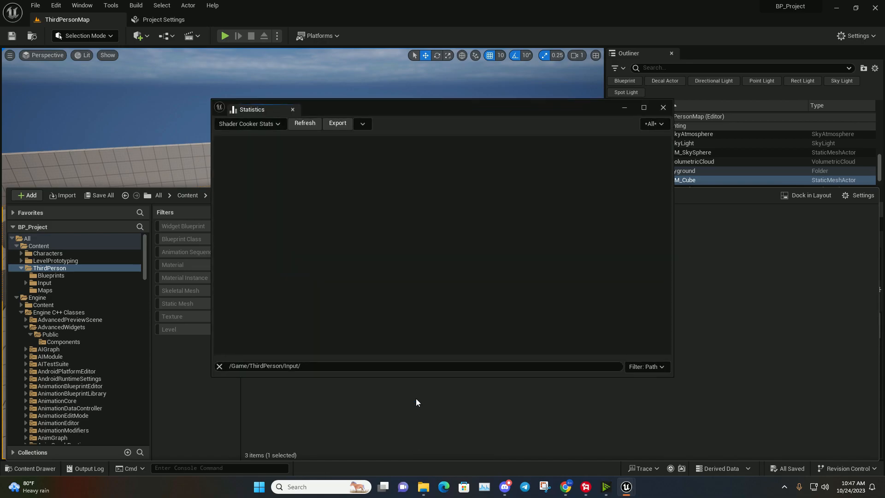
click(266, 123)
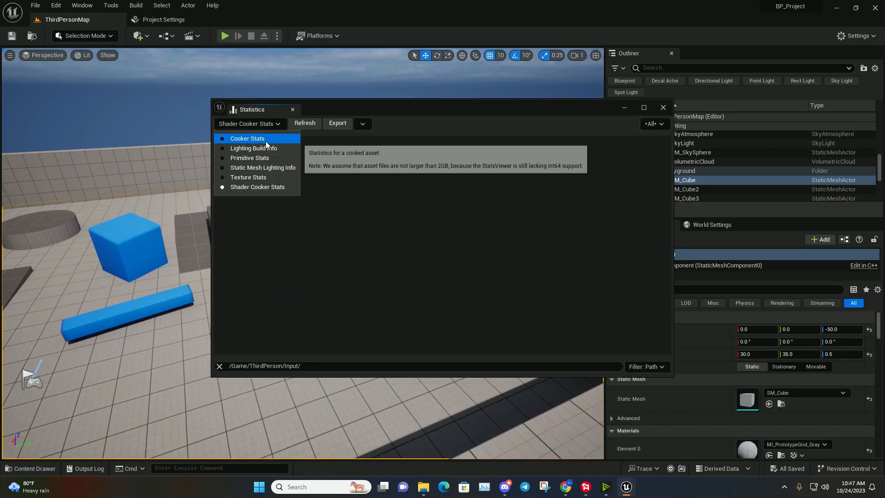
click(266, 141)
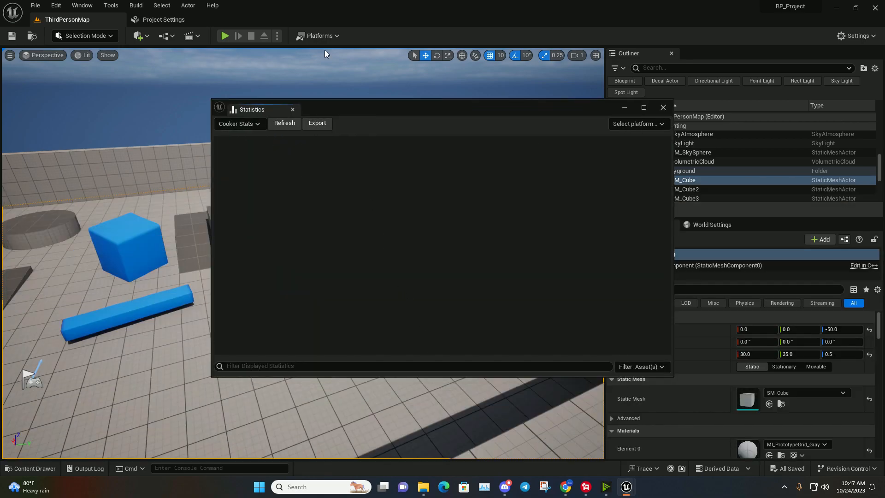
click(663, 108)
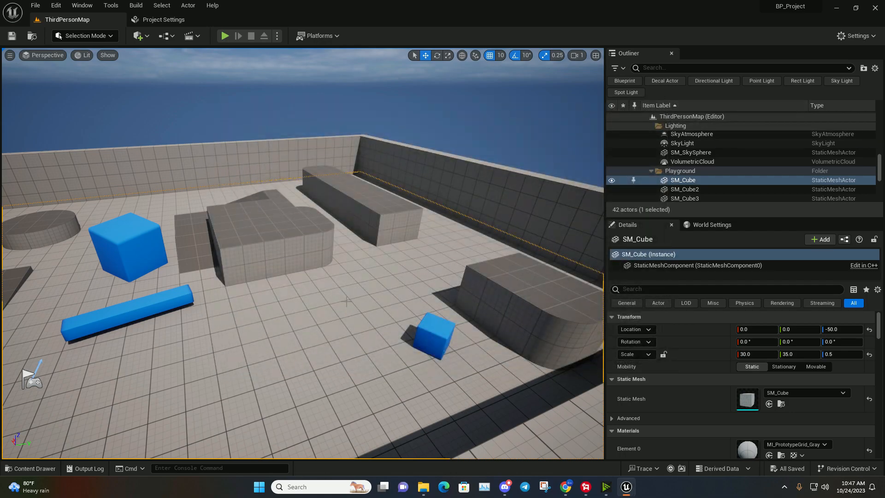
- Review the Outliner's actor filters and the content browser's asset type filters
click(30, 468)
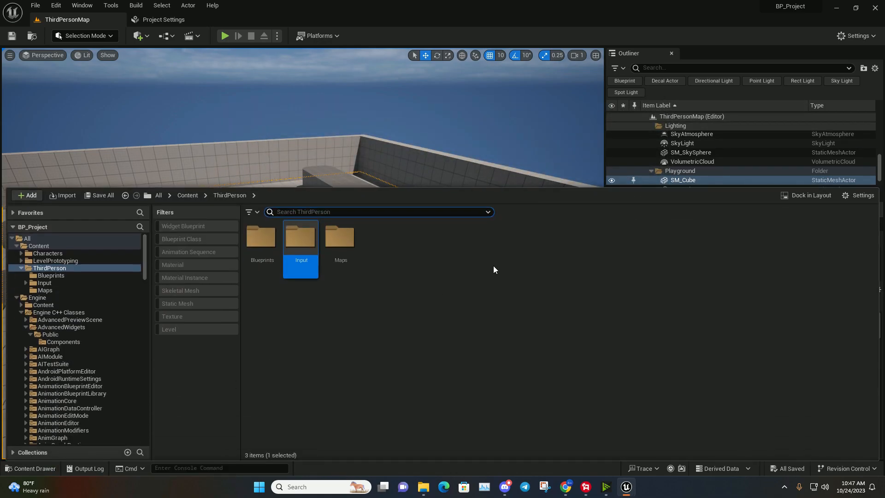
click(393, 266)
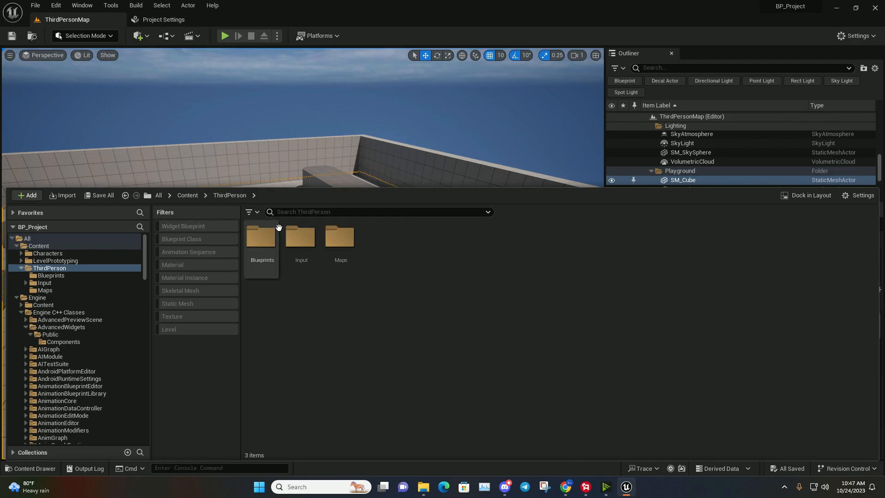
click(616, 70)
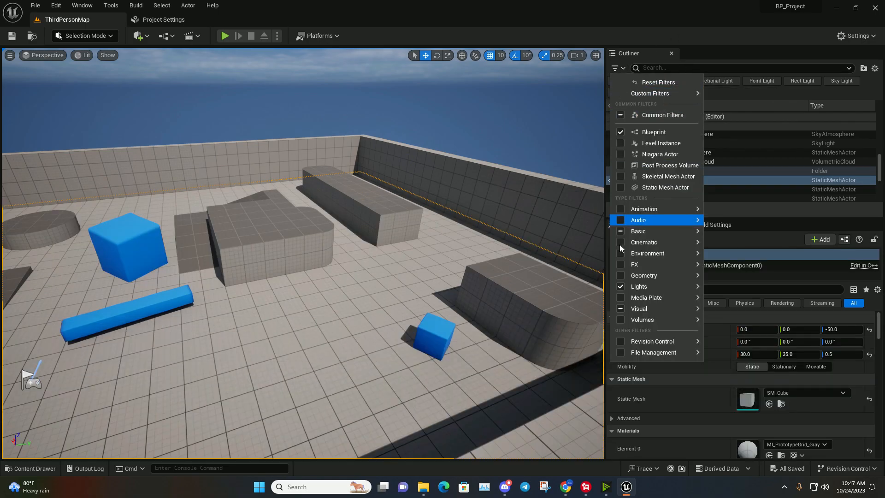
mouse_move(659, 242)
click(30, 469)
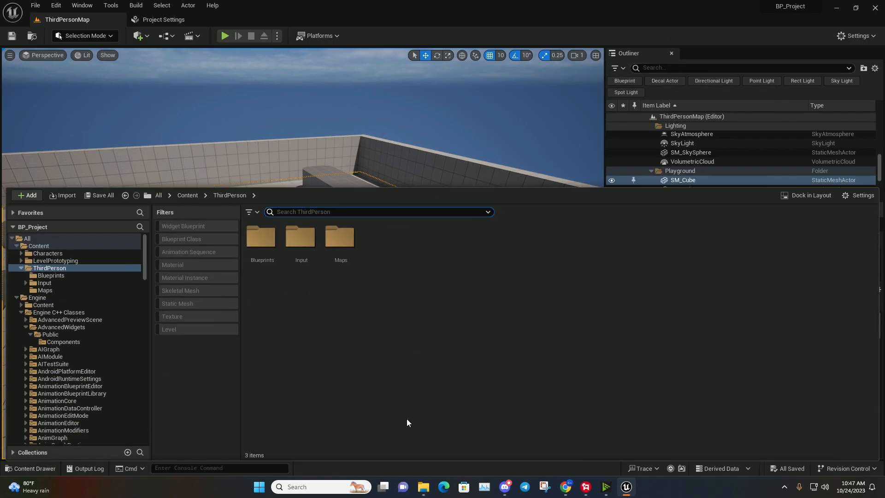
click(252, 214)
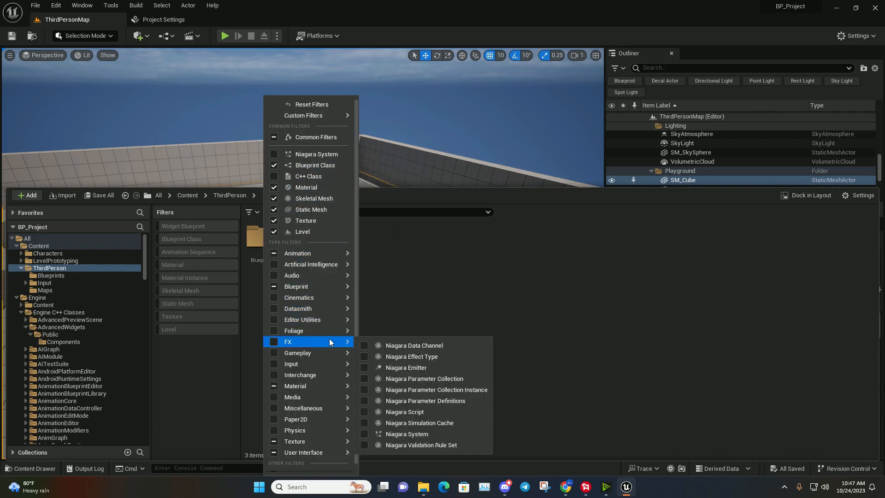
mouse_move(335, 333)
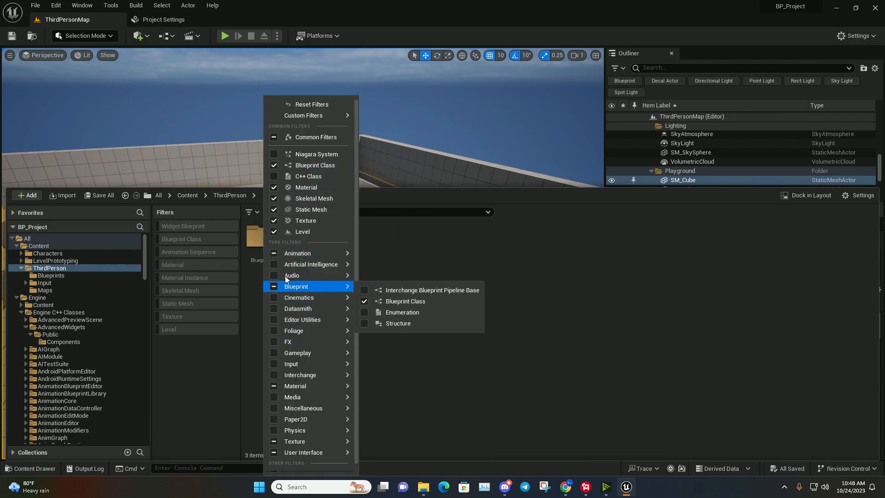
- Filter the ThirdPerson and Content folders by Level, look over the available filter types, and turn the Level filter off
click(194, 327)
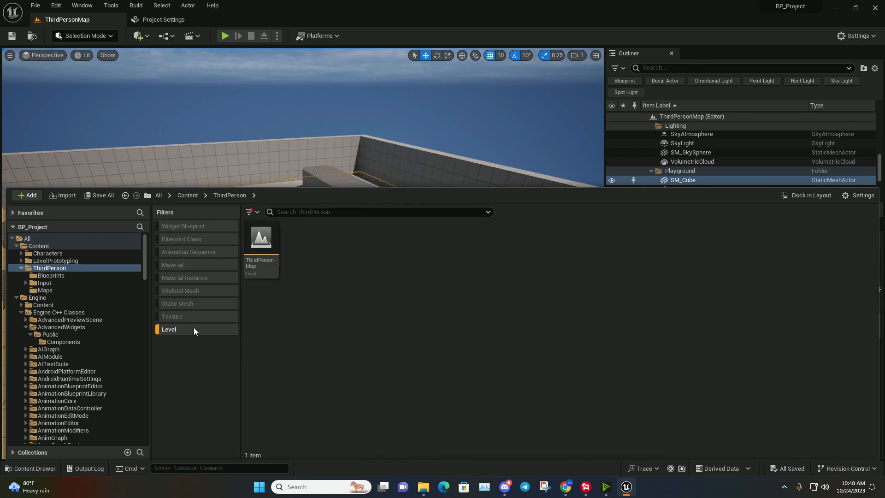
click(183, 196)
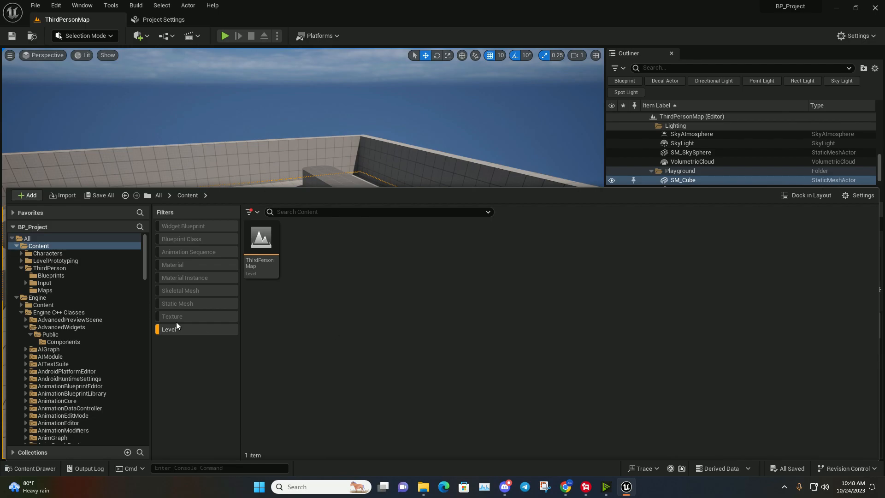
click(253, 213)
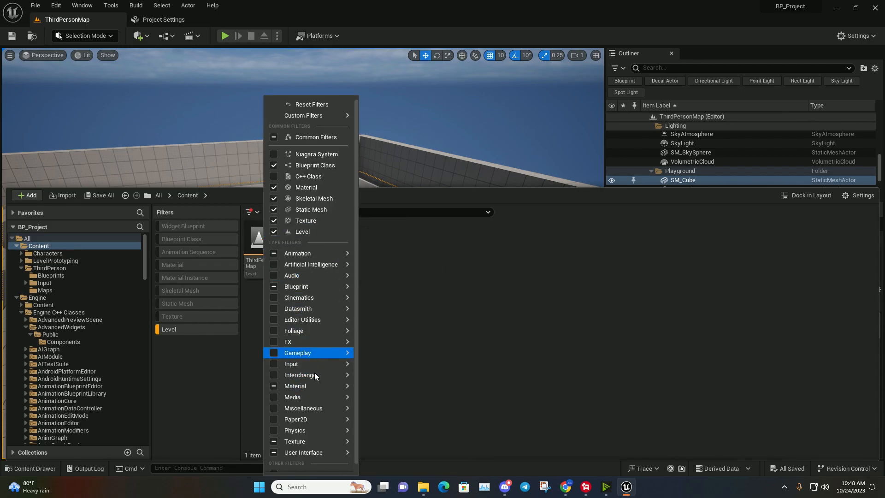
mouse_move(303, 440)
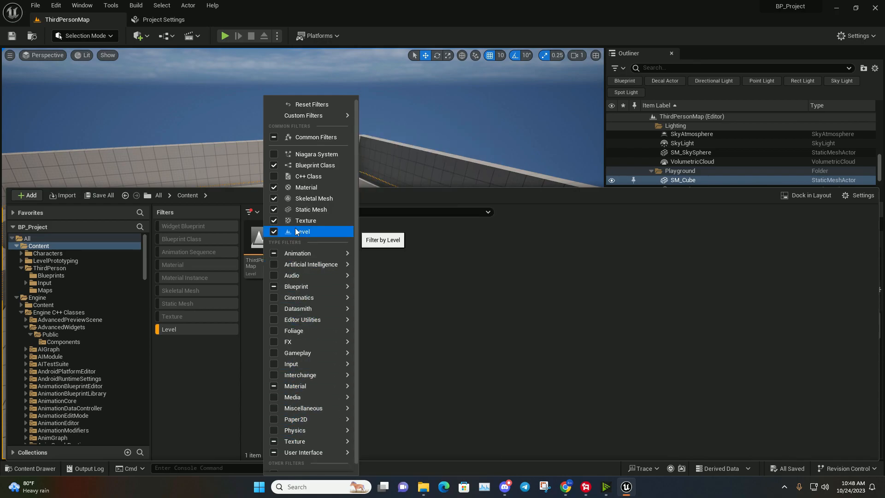
click(493, 370)
click(171, 329)
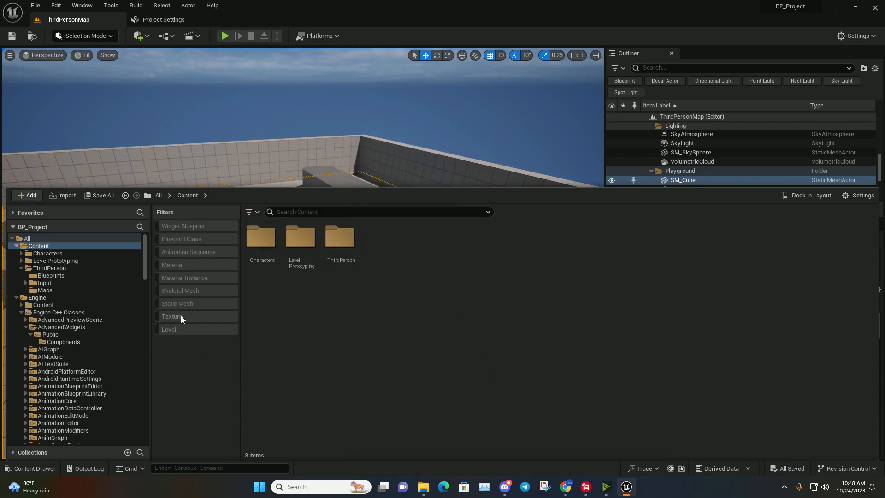
- View the Content folder's assets by toggling the Texture, Static Mesh, Skeletal Mesh and Material filters on and off in turn
click(181, 315)
click(179, 317)
click(185, 301)
click(182, 303)
click(186, 292)
click(186, 292)
click(197, 266)
click(197, 266)
- Minimise the editor, launch Blender from the desktop and start a new General file
click(836, 8)
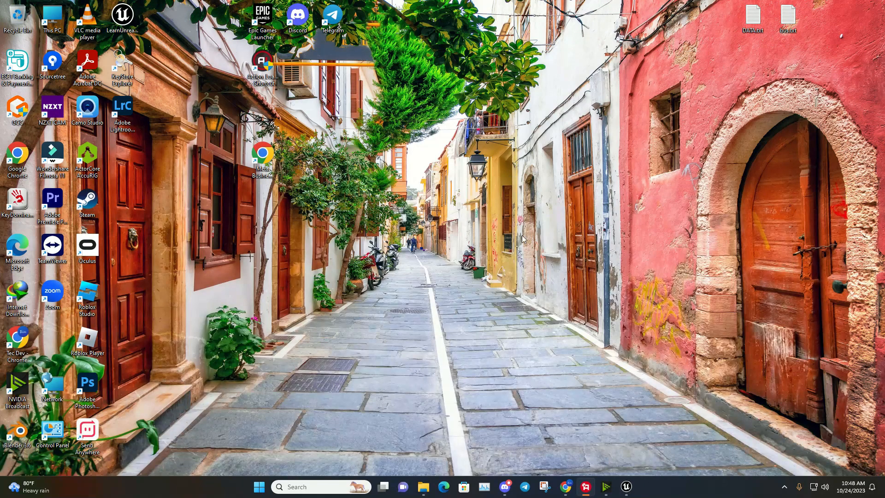
double_click(21, 431)
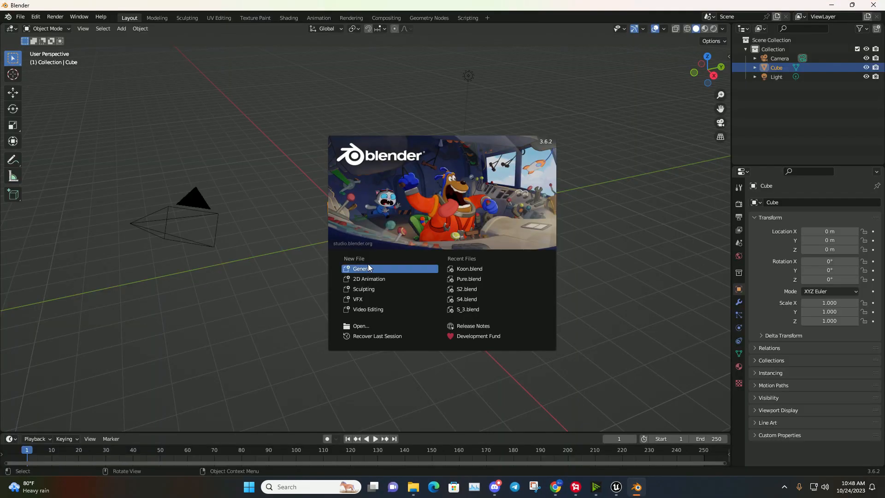
click(368, 265)
- Delete the default light and camera from the scene
click(777, 76)
key(Delete)
click(780, 59)
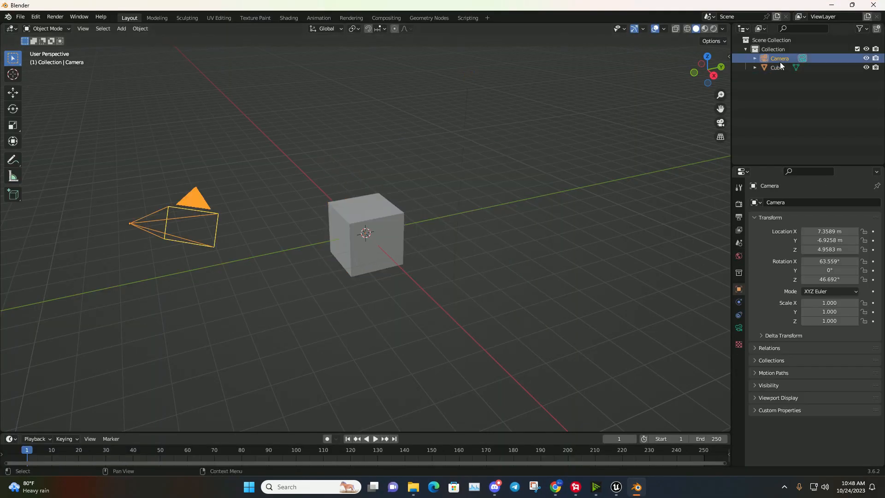
key(Delete)
- Put the cube in Edit Mode with the Move tool active and select only its top face using face selection
middle_drag(627, 108, 409, 226)
click(410, 226)
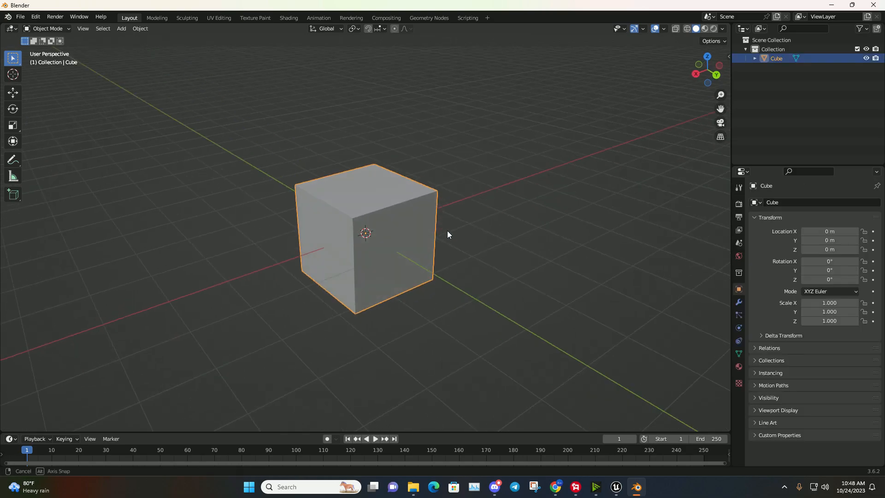
key(Tab)
key(Tab)
key(Tab)
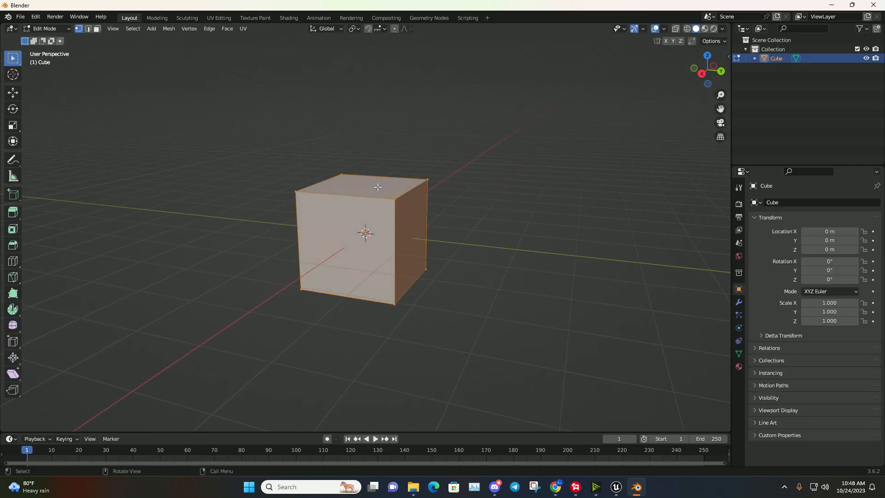
click(15, 95)
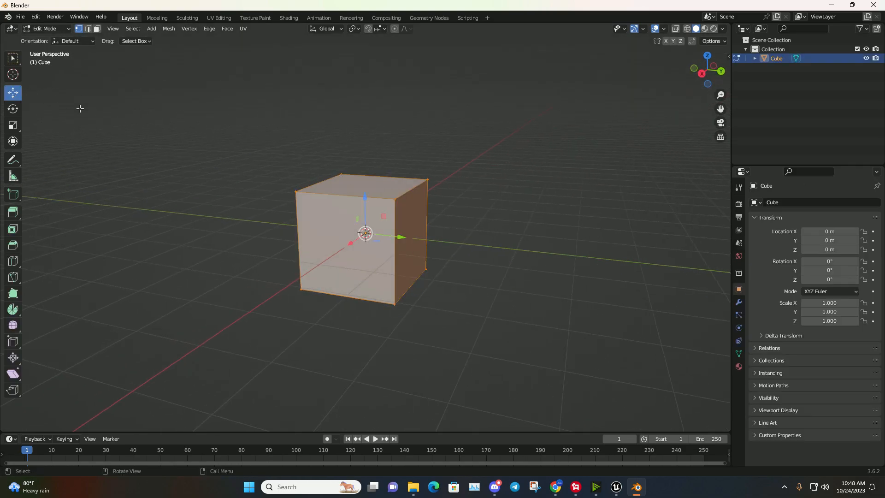
key(alt+a)
click(98, 29)
click(362, 185)
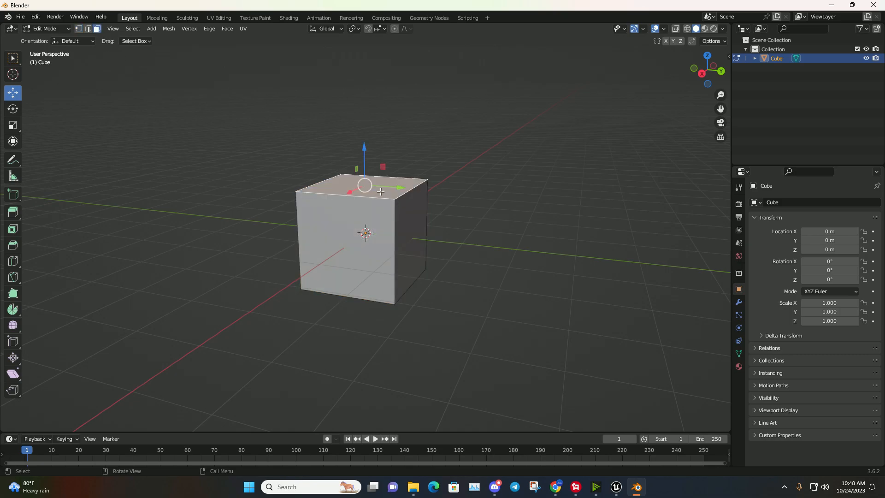
- Extrude the cube's top face, scale the new face down and extrude it upward into a narrower block
middle_drag(362, 184, 421, 168)
key(e)
click(497, 144)
middle_drag(530, 201, 576, 178)
key(s)
click(510, 156)
middle_drag(510, 156, 459, 173)
key(e)
click(459, 101)
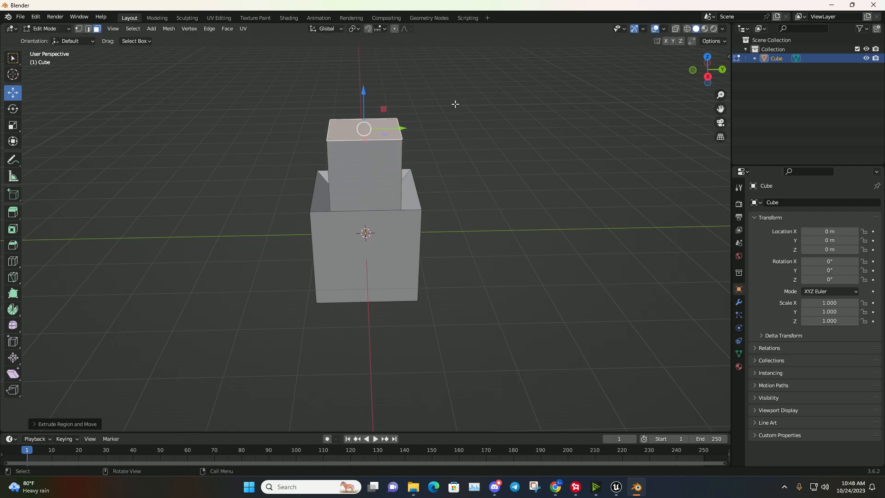
- Extrude the narrow block's top face higher and extrude the side face of that upper section outward as an overhang
key(e)
click(508, 91)
middle_drag(508, 91, 458, 112)
click(400, 115)
key(e)
click(537, 158)
click(538, 158)
- Extrude the base's side face outward beneath the overhang to lengthen the base
middle_drag(507, 208, 464, 160)
click(399, 151)
click(402, 198)
middle_drag(402, 198, 442, 208)
key(e)
click(517, 205)
- Inset the top face of the base extension, extrude it up through the overhang as a column, and return to Object Mode
middle_drag(518, 203, 535, 223)
click(467, 193)
middle_drag(635, 157, 530, 161)
scroll(638, 174, down, 1)
key(i)
click(620, 172)
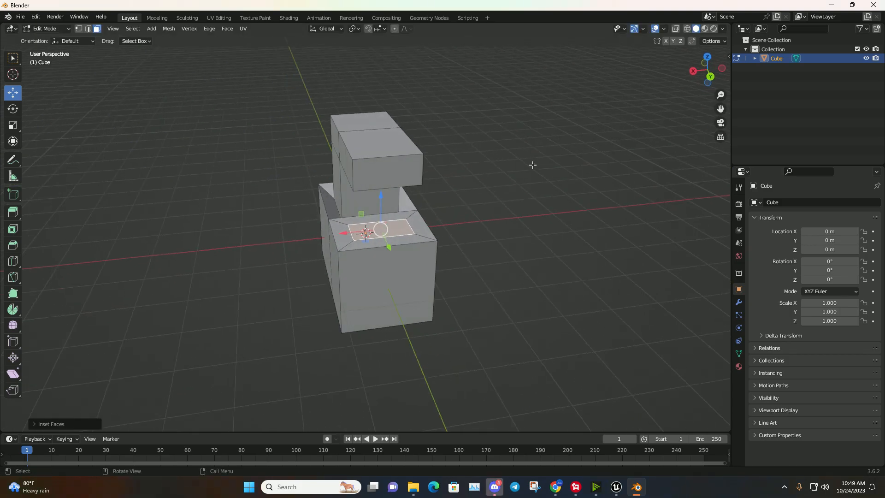
key(e)
click(525, 402)
middle_drag(475, 318, 582, 260)
click(565, 275)
key(Tab)
- In the right orthographic view, move the model with the Move tool to about Y -0.737 m and Z 0.987 m
scroll(544, 300, up, 3)
scroll(543, 303, down, 3)
middle_drag(510, 315, 488, 282)
click(704, 72)
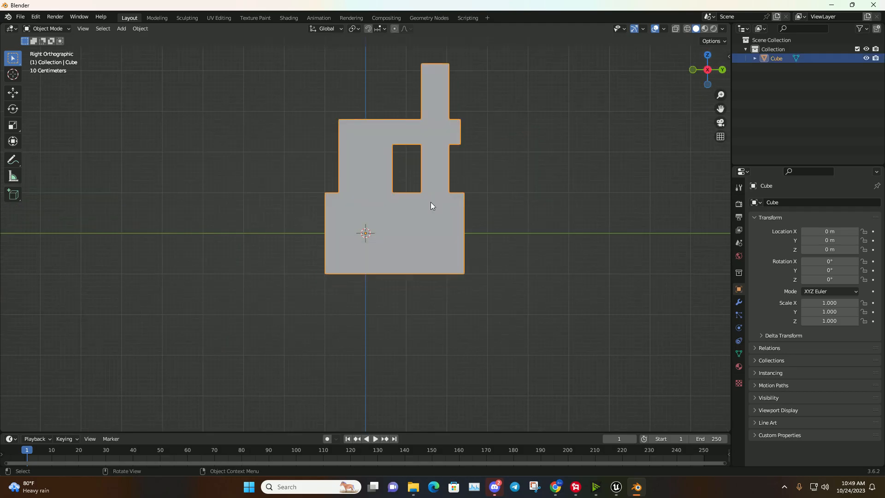
click(14, 96)
drag(366, 206, 364, 165)
drag(399, 194, 368, 195)
middle_drag(506, 240, 530, 217)
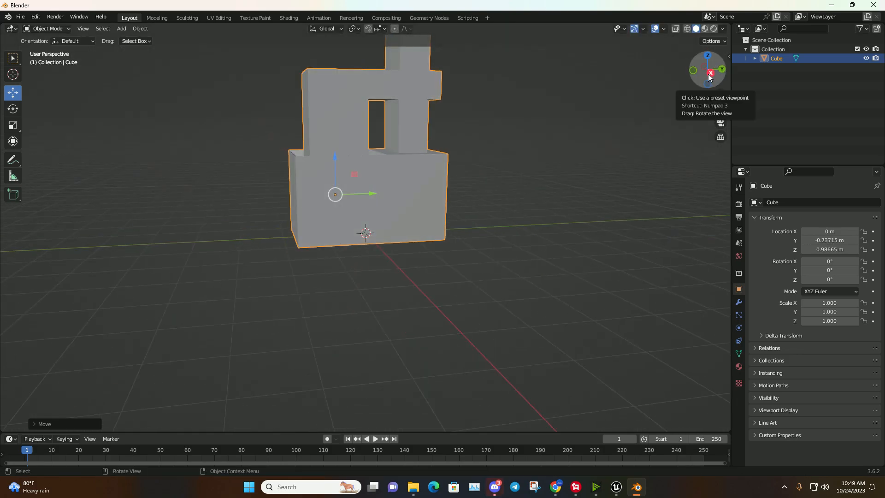
- Apply the model's transforms so that its origin sits at the world origin
middle_drag(495, 140, 485, 155)
key(ctrl+a)
click(463, 184)
click(542, 220)
middle_drag(542, 219, 406, 173)
- In the UV Editing workspace, select the whole mesh, run Unwrap on it and return to Object Mode
click(218, 18)
mouse_move(604, 198)
middle_down()
mouse_move(574, 191)
mouse_move(597, 210)
middle_up()
scroll(574, 191, up, 3)
key(a)
key(u)
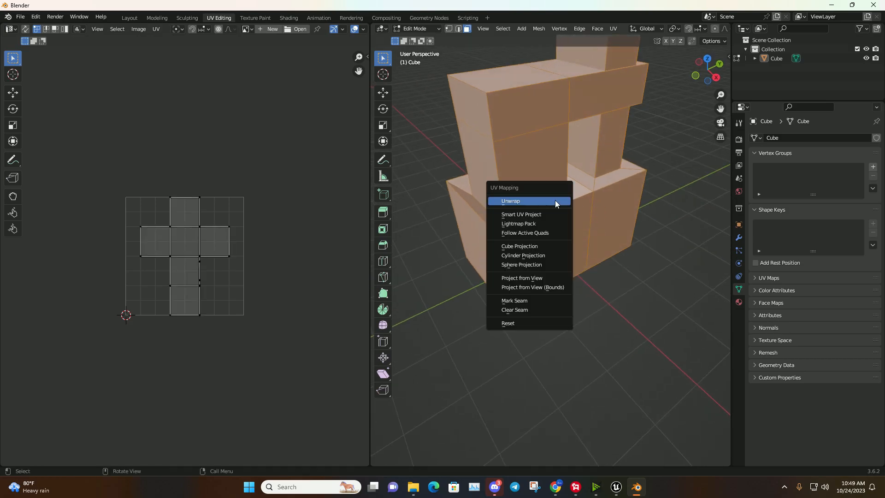
click(543, 201)
mouse_move(577, 258)
middle_down()
mouse_move(646, 283)
mouse_move(595, 249)
middle_up()
key(Tab)
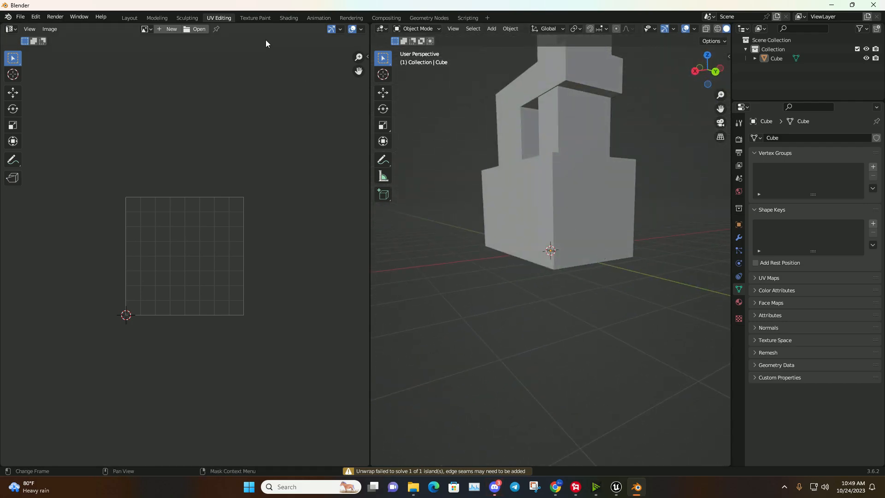
- In the Shading workspace, unlink the cube's existing material and create a new material named Mat1
click(295, 17)
middle_drag(430, 195, 401, 187)
scroll(401, 188, up, 5)
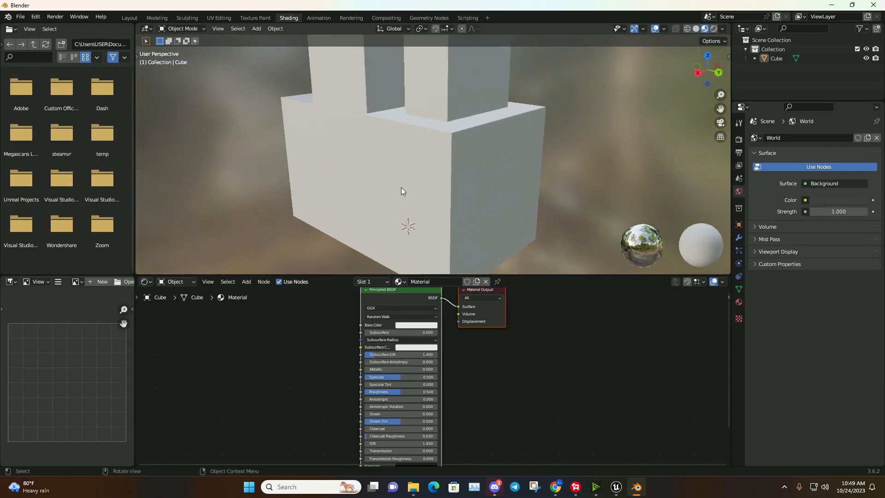
click(485, 282)
click(453, 187)
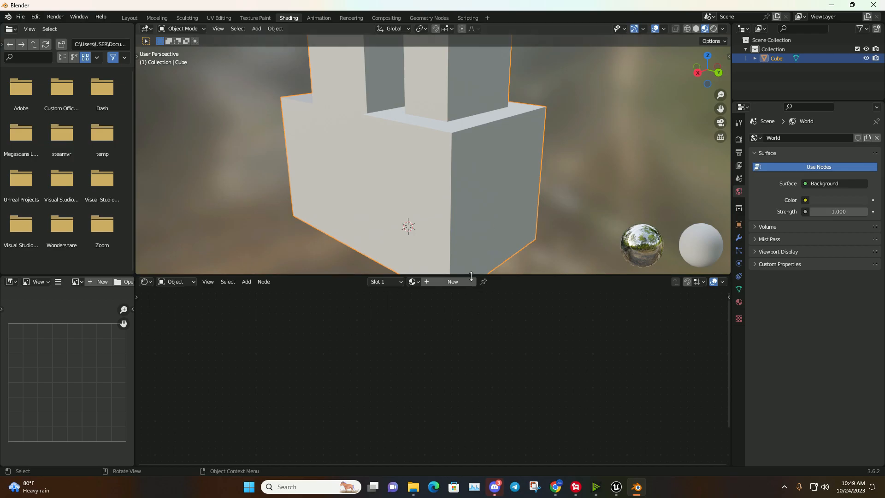
click(440, 280)
double_click(458, 282)
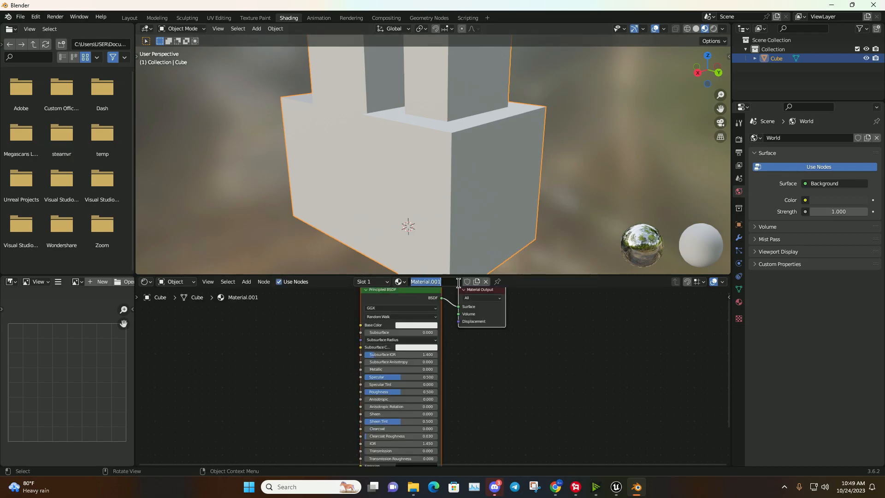
key(Return)
- Set the base color of Mat1 to a saturated green and check it around the model
click(417, 325)
click(413, 230)
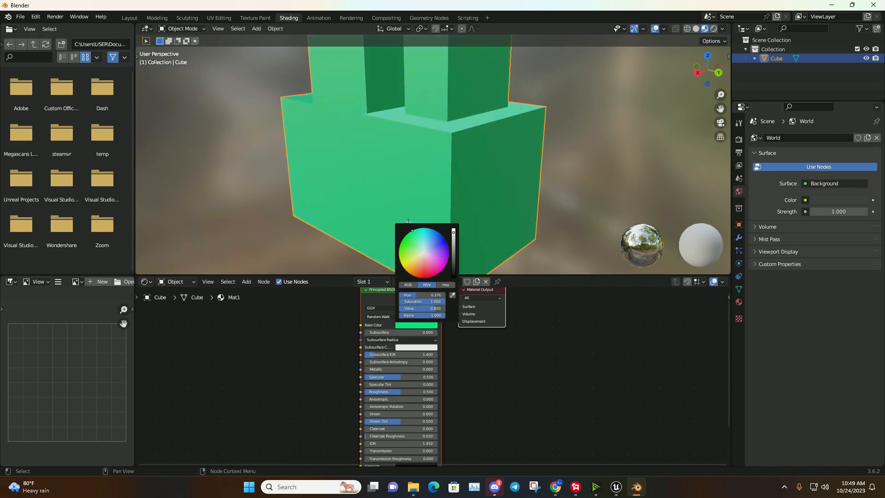
scroll(517, 162, down, 6)
middle_drag(525, 182, 477, 186)
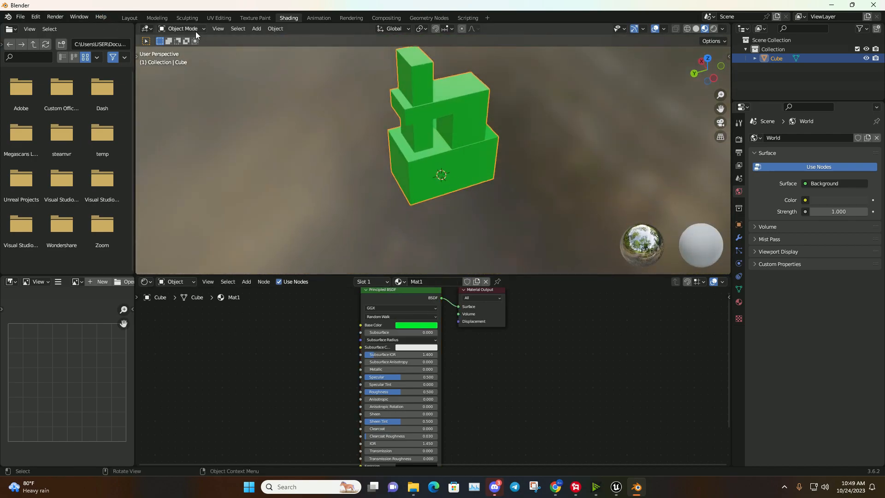
- Return to the Layout workspace and set the scene's render engine to Cycles
click(127, 18)
middle_drag(360, 185, 547, 175)
click(739, 204)
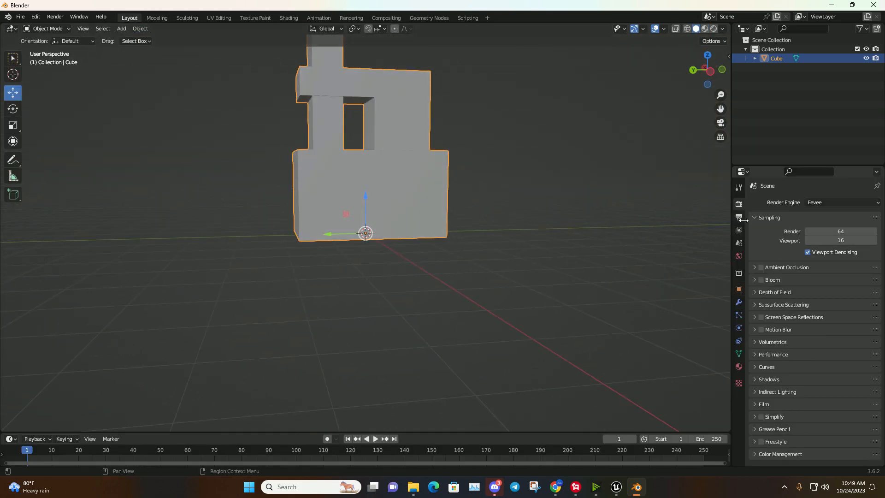
click(842, 203)
click(833, 232)
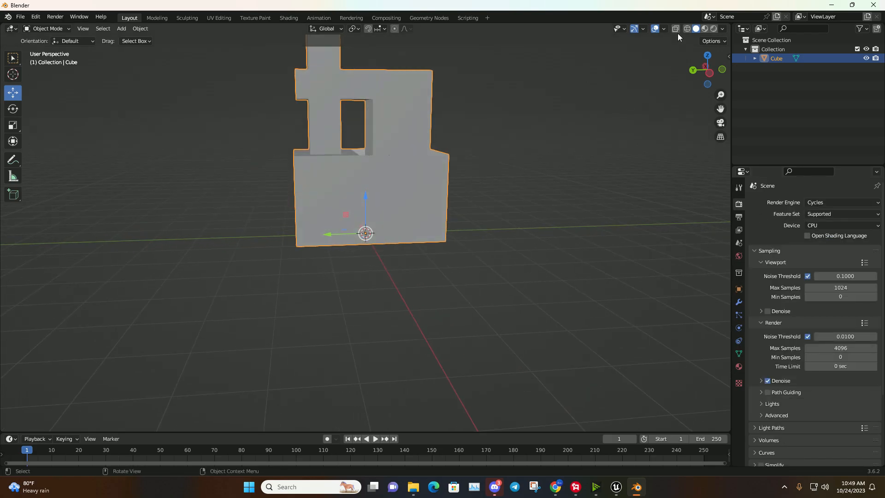
- Preview the model in Rendered shading, switch the viewport to Material Preview and select the model
click(714, 28)
mouse_move(618, 152)
middle_down()
mouse_move(600, 186)
mouse_move(533, 183)
mouse_move(509, 137)
middle_up()
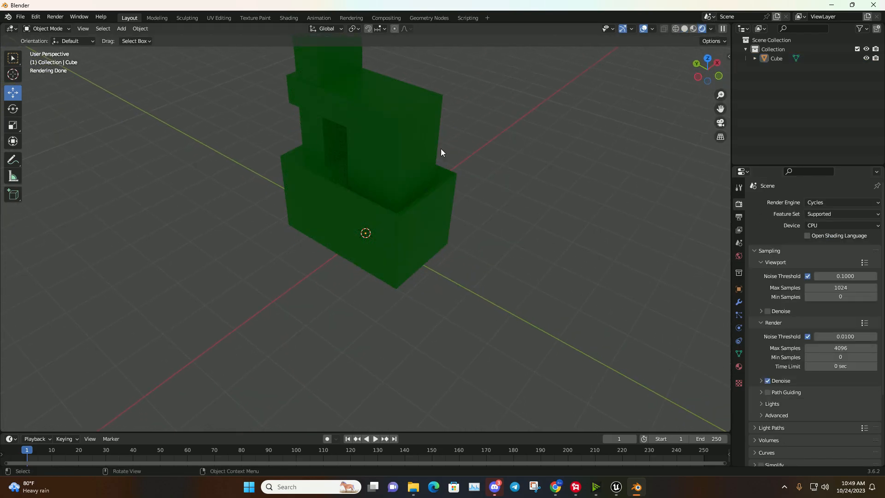
click(695, 29)
click(380, 201)
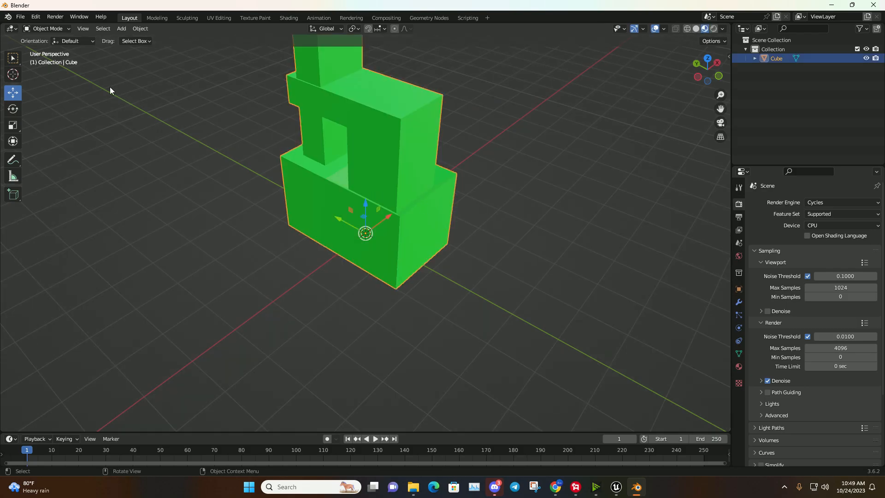
- Start an FBX export into the Music folder and choose the existing mycube.fbx as the file to overwrite
click(18, 18)
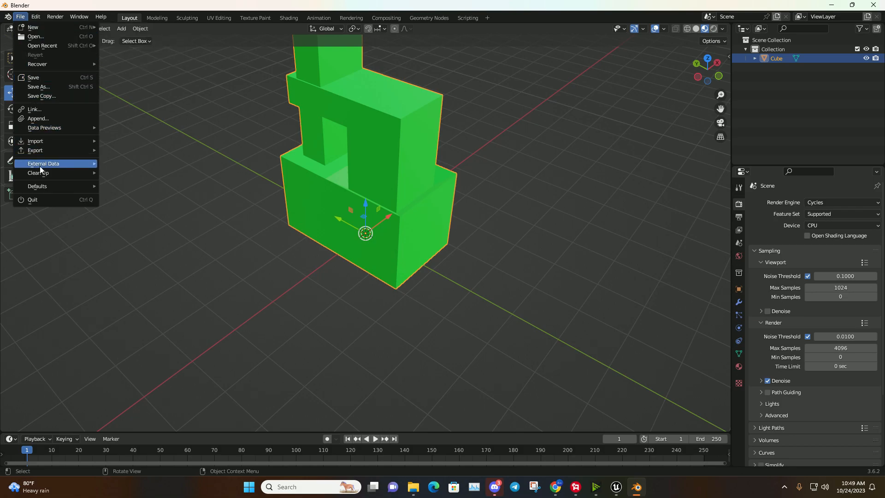
mouse_move(43, 151)
click(138, 242)
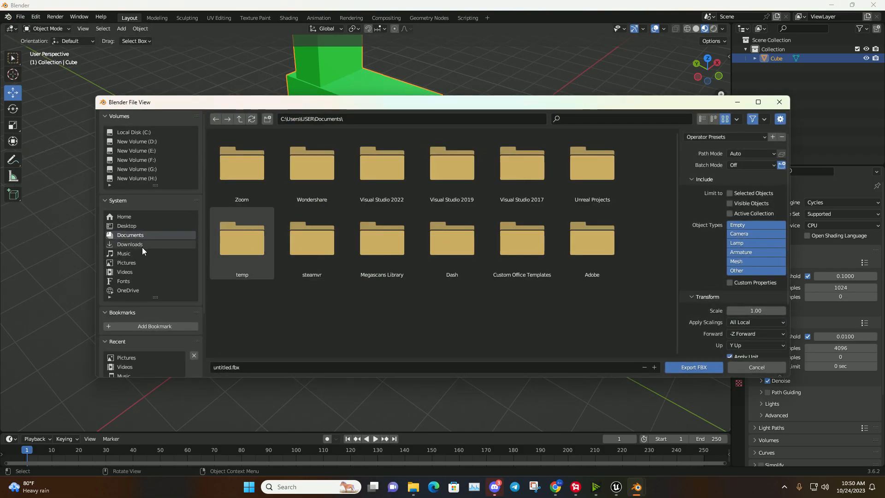
click(249, 367)
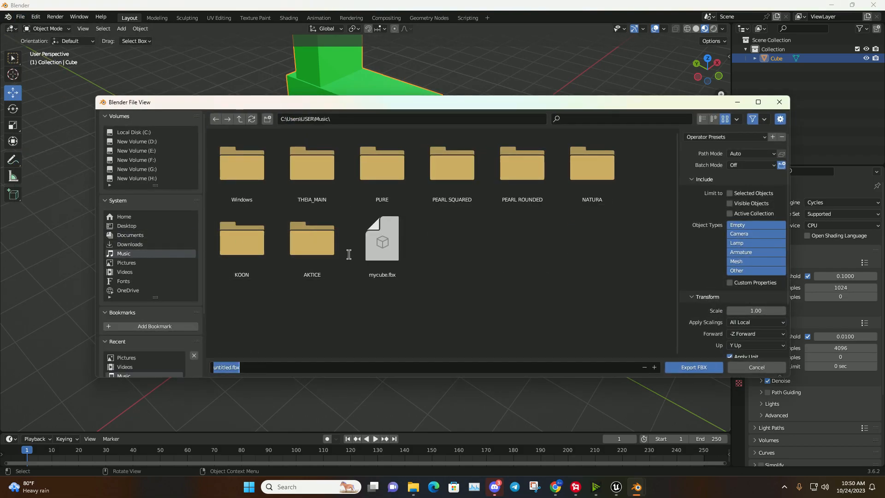
click(384, 254)
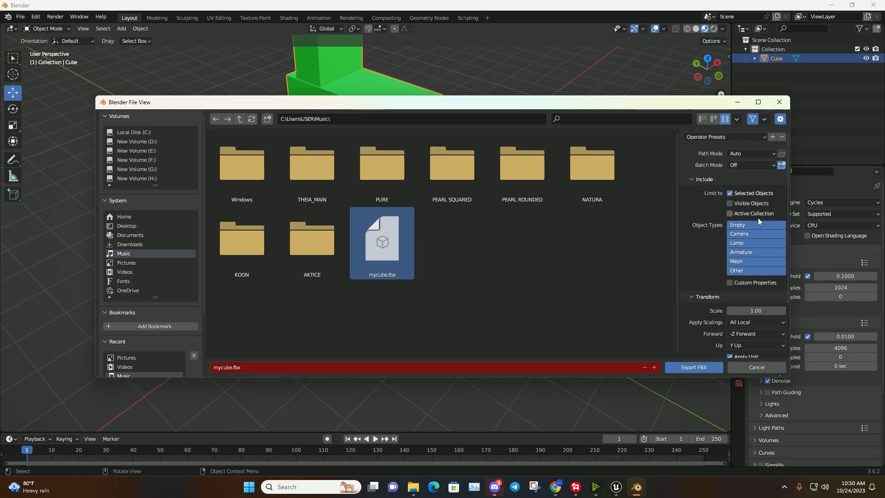
- Limit the FBX export to selected objects and to the Mesh and Other object types
click(743, 261)
shift+click(741, 269)
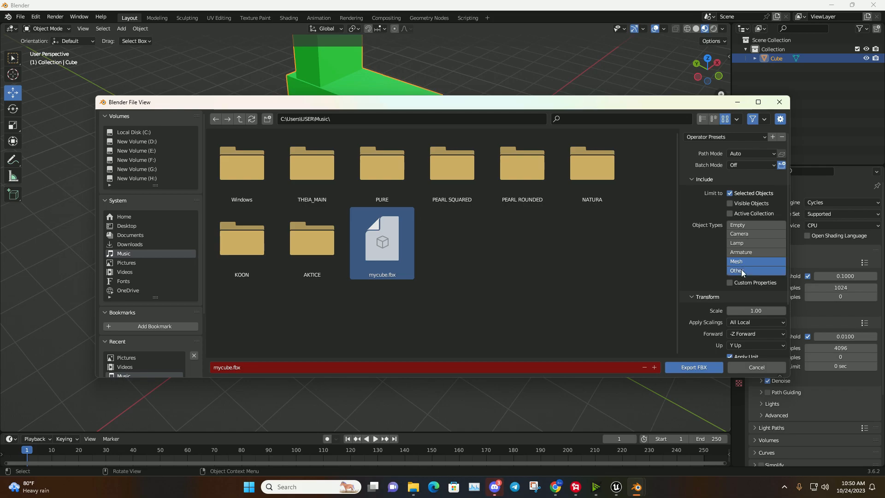
scroll(711, 305, down, 2)
scroll(711, 306, down, 2)
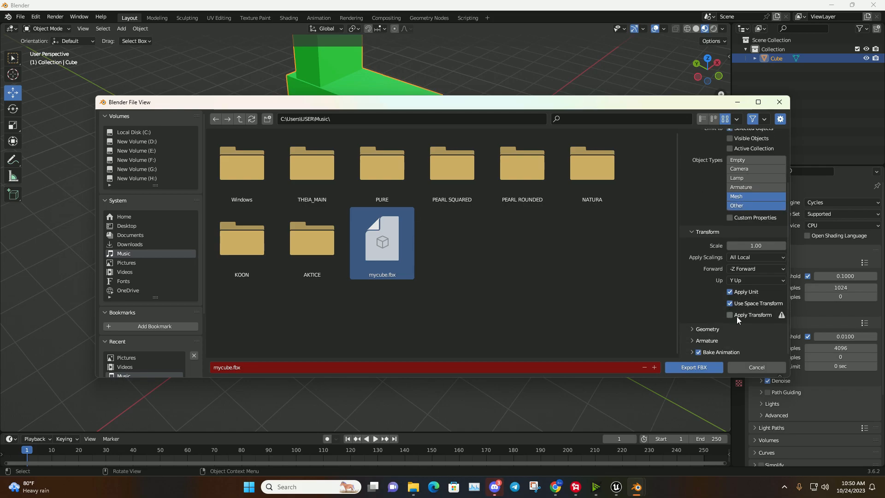
- Enable Apply Transform, set smoothing to Face, turn off Add Leaf Bones and Bake Animation, and export the FBX
click(697, 330)
scroll(692, 332, down, 3)
click(751, 288)
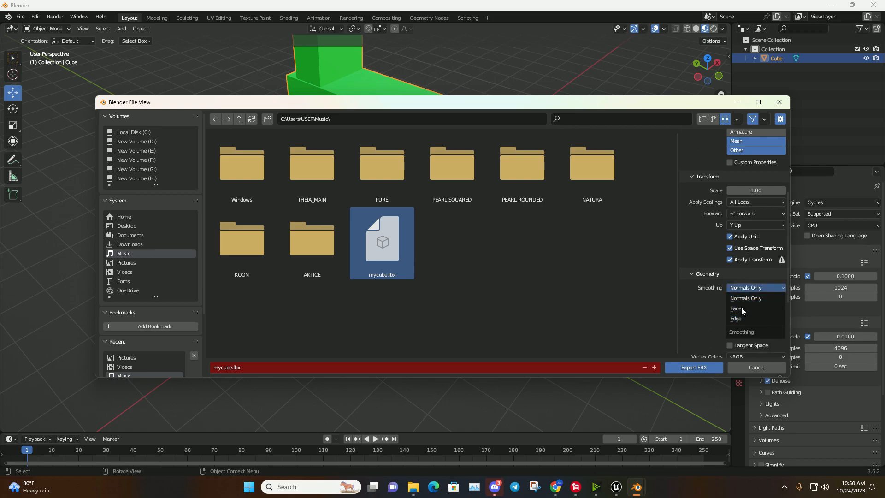
click(741, 308)
scroll(708, 319, down, 5)
scroll(720, 314, down, 1)
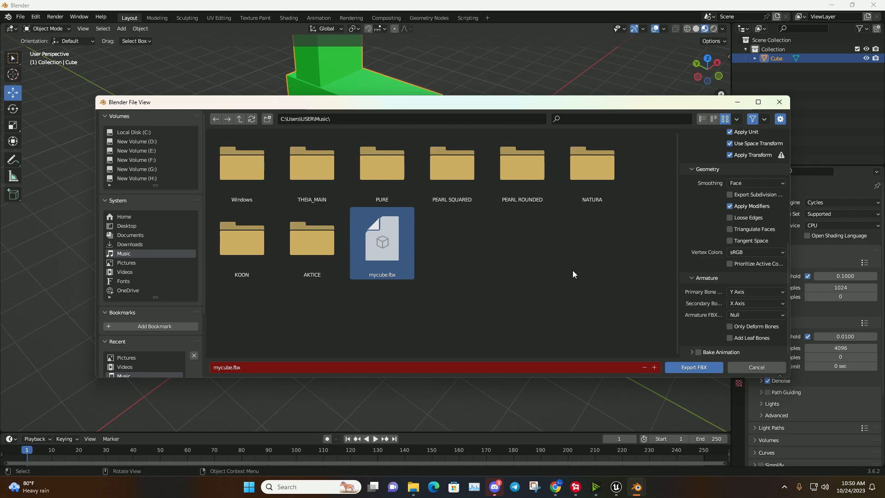
click(688, 369)
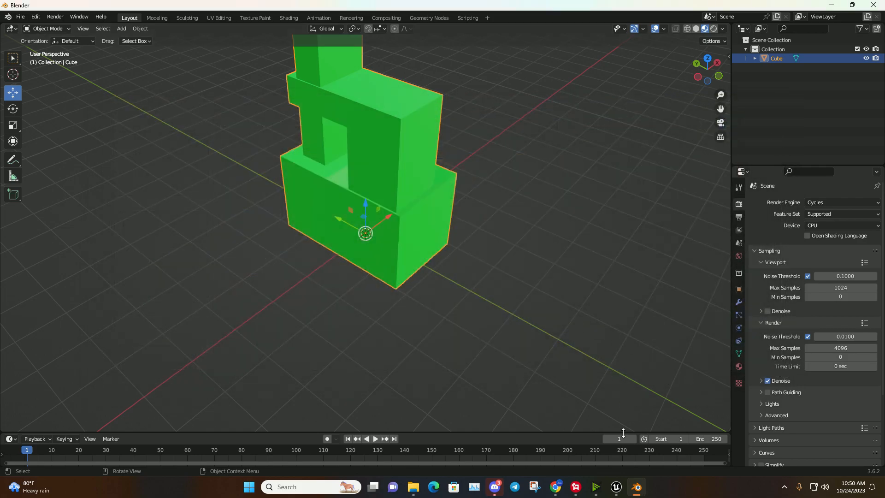
- Switch to Unreal Editor and create a folder named Mesh in the project's Content folder
click(620, 482)
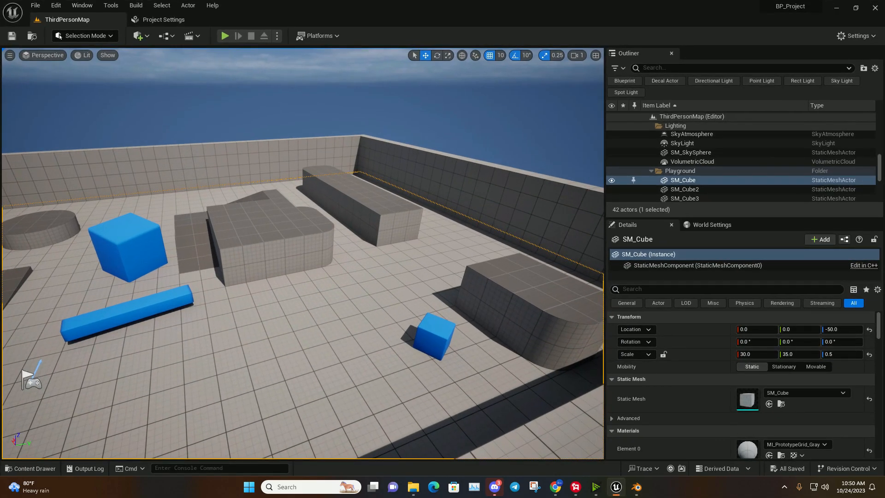
click(34, 469)
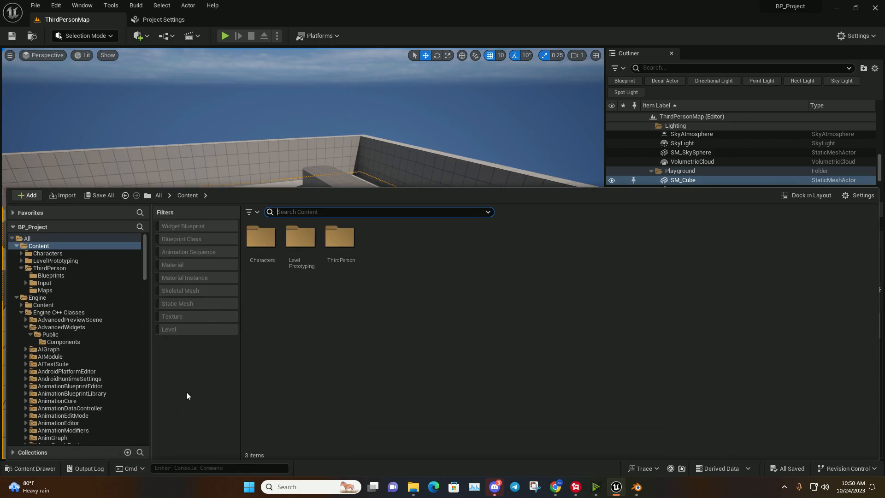
right_click(363, 255)
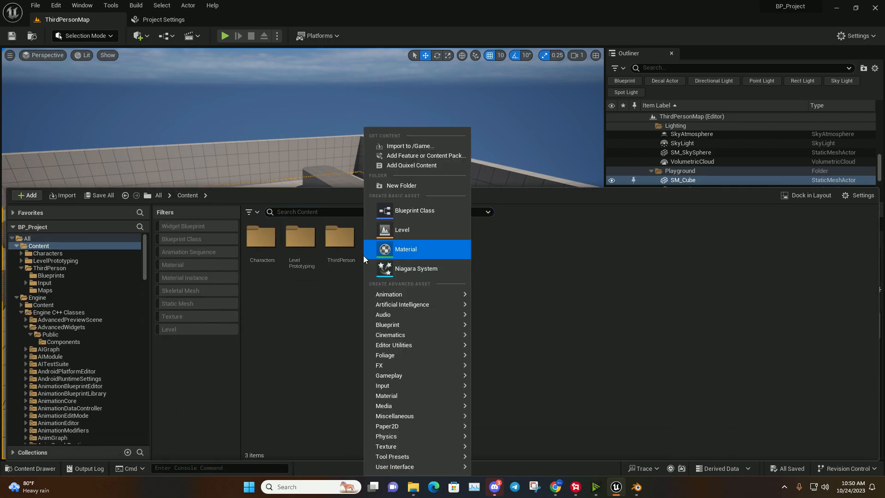
click(386, 185)
text(Mesh)
key(Return)
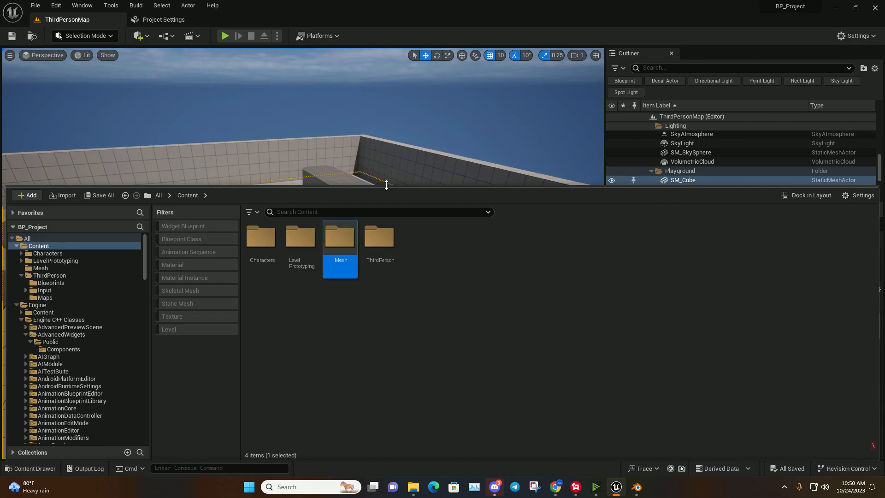
- Open the Mesh folder and choose mycube.fbx from the Music folder for import
double_click(352, 246)
right_click(355, 250)
click(392, 146)
click(43, 137)
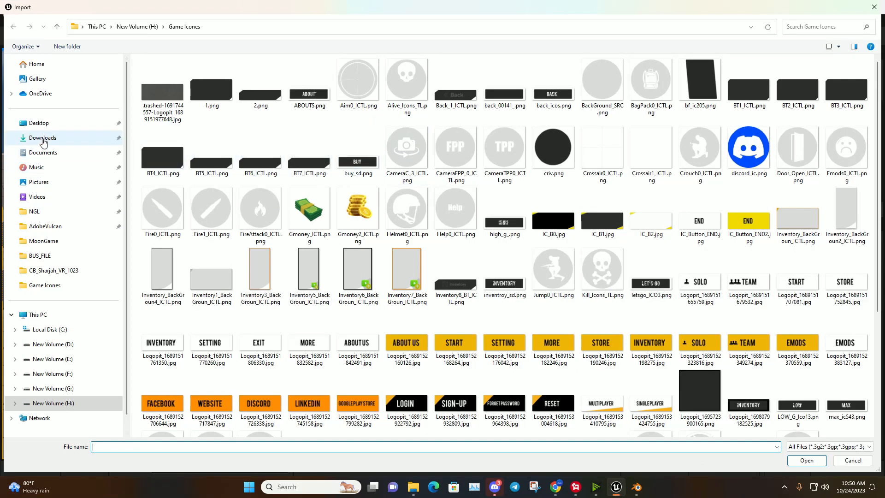
click(37, 167)
click(611, 92)
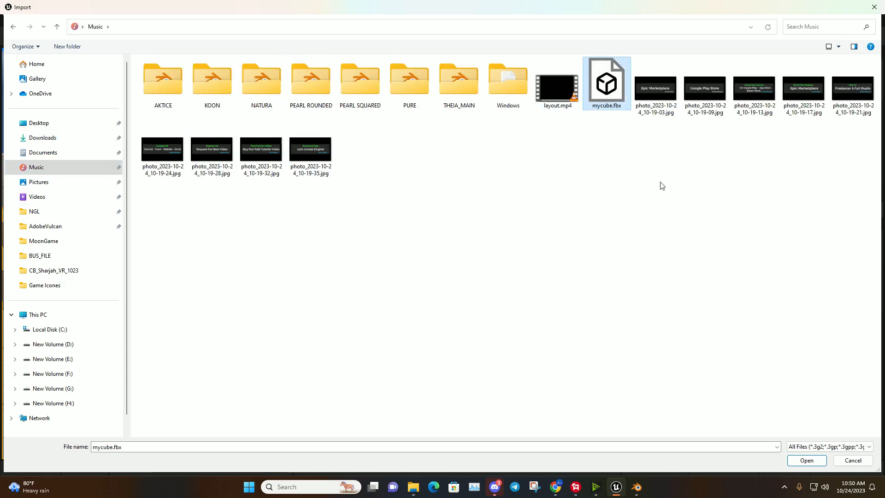
click(805, 460)
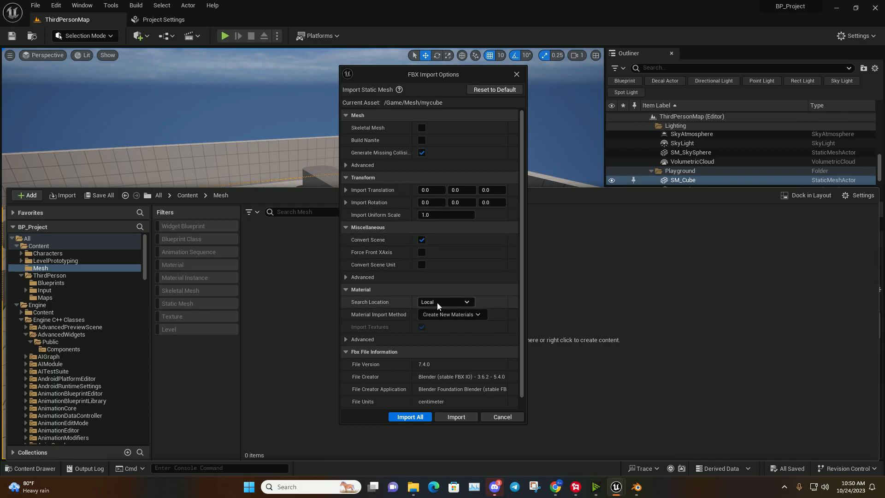
- Set the FBX import's material search location to All Assets and its material import method to Do Not Create Material
click(457, 303)
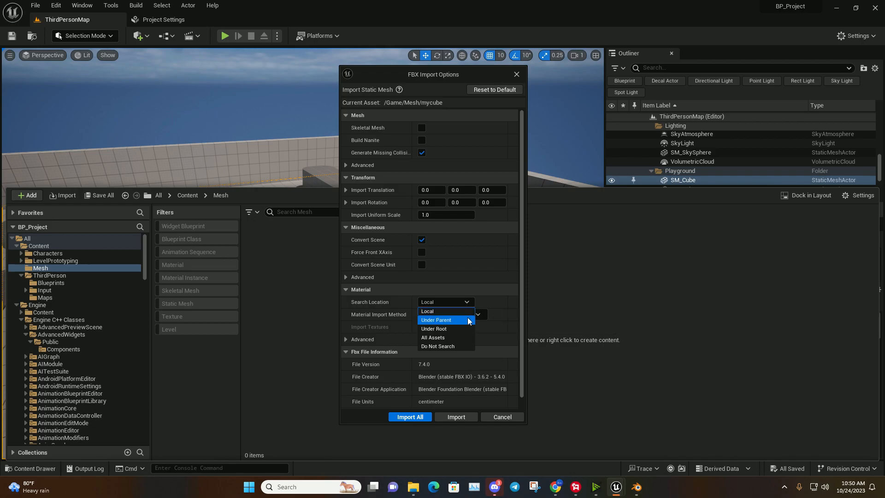
click(429, 339)
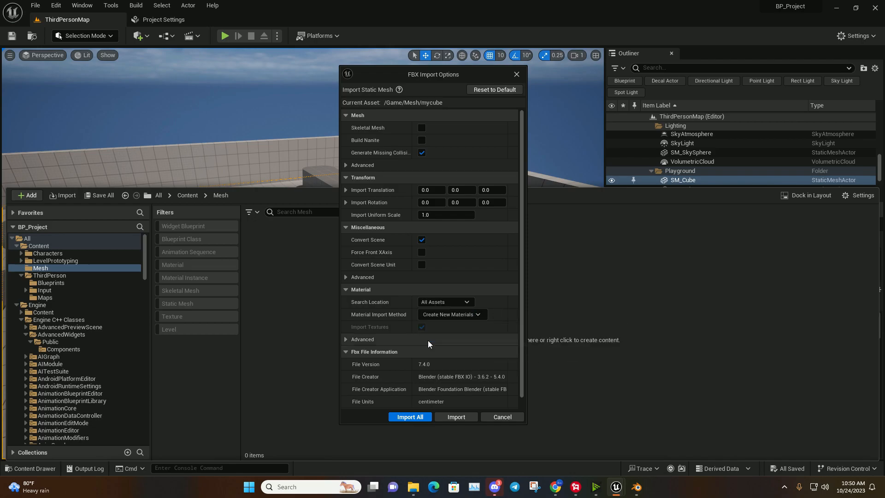
click(452, 315)
click(459, 345)
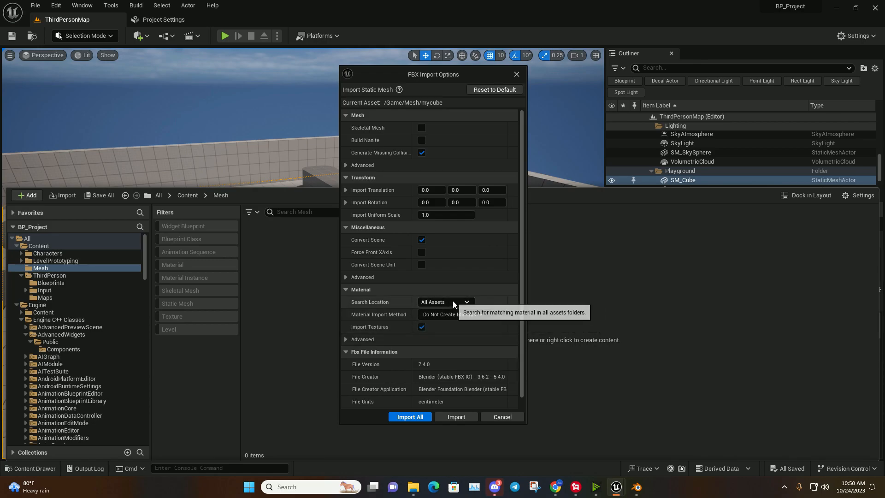
- Set the material search location to Local and the import method to Create New Materials, and import all into the Mesh folder
click(426, 302)
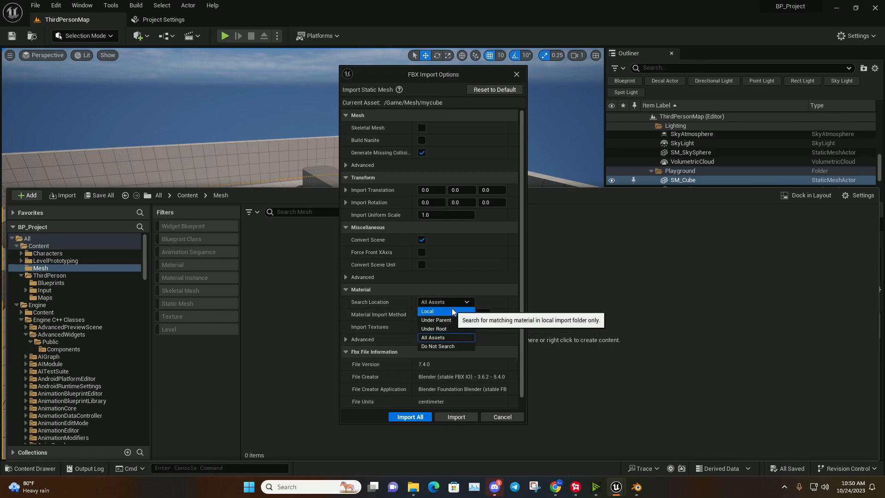
click(452, 308)
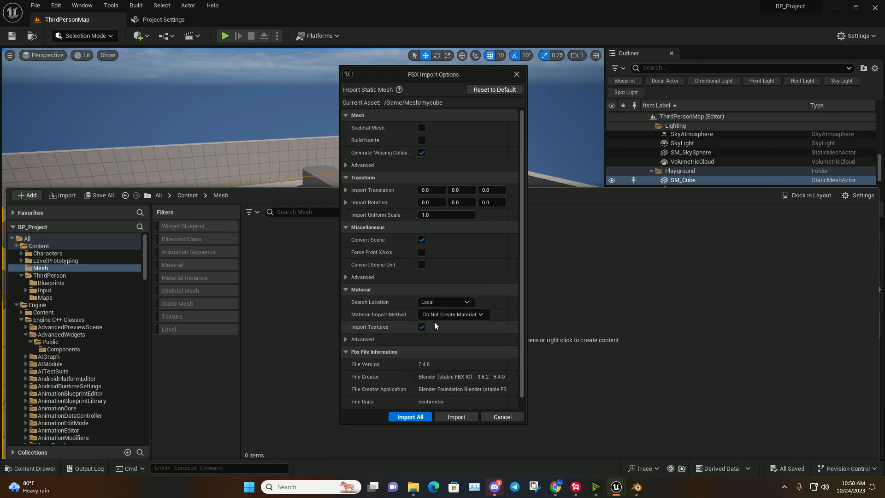
click(451, 314)
click(455, 328)
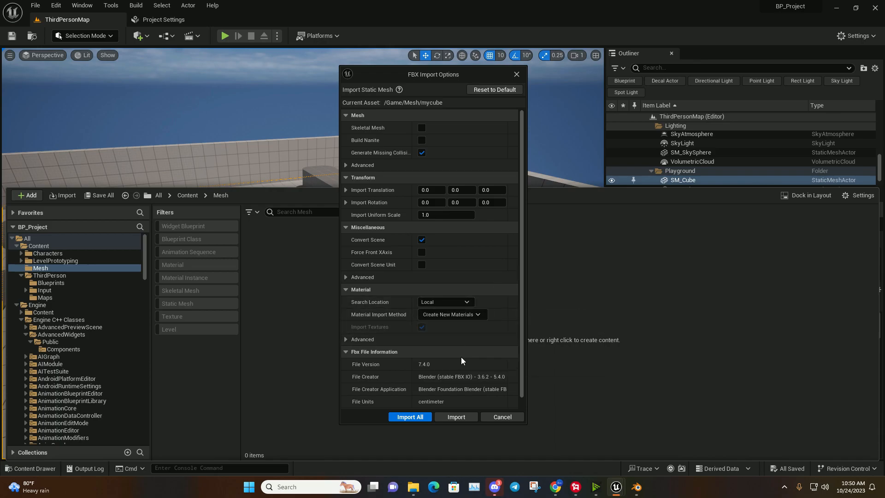
click(417, 416)
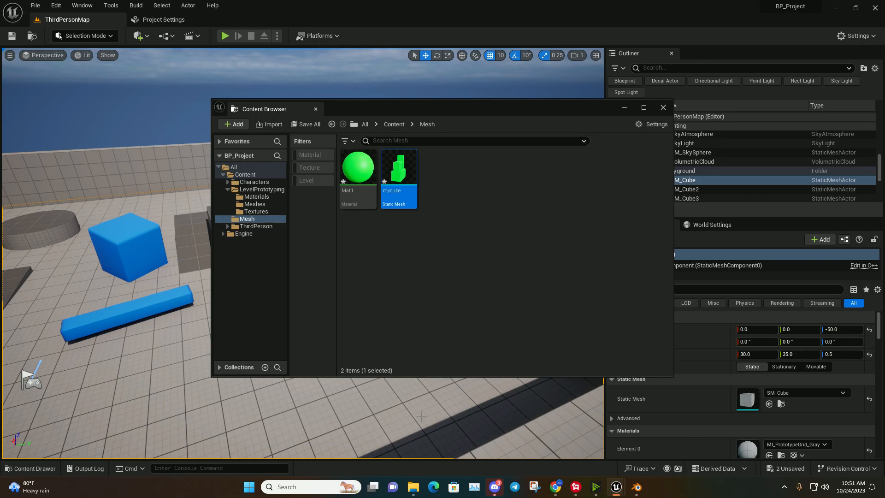
click(522, 204)
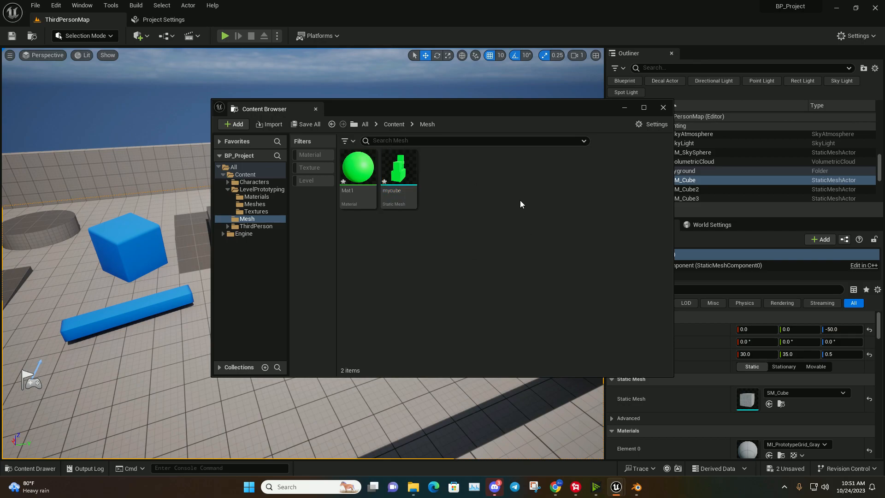
- Save the imported Mat1 material and mycube mesh, and dismiss the message log
mouse_move(394, 179)
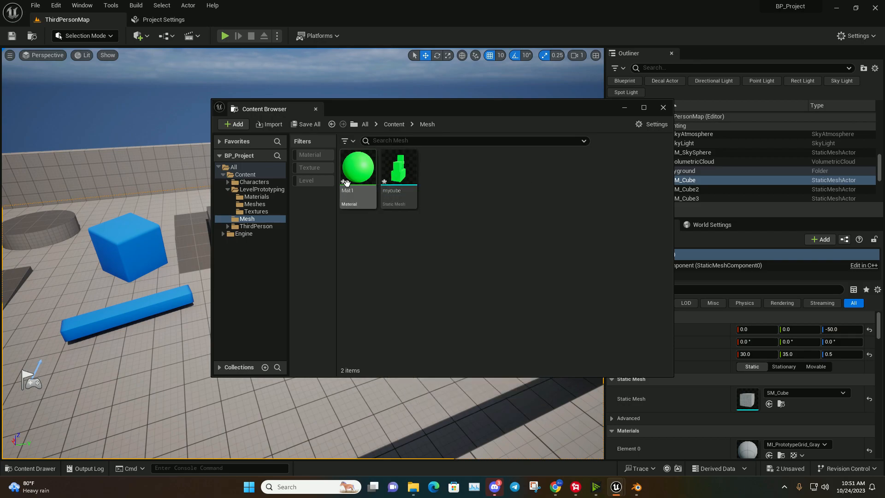
click(307, 125)
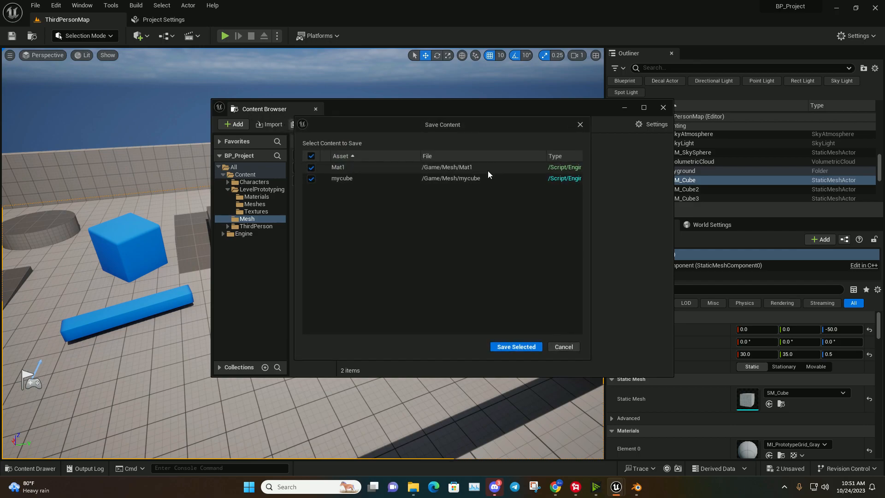
click(526, 348)
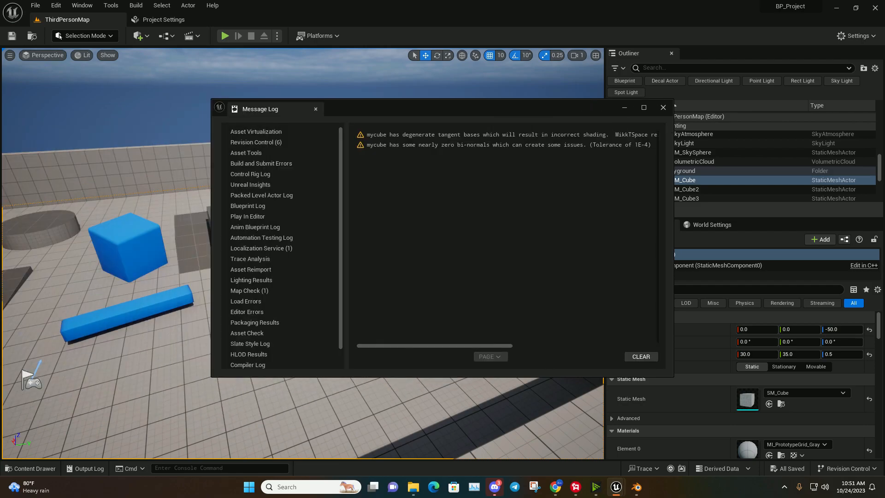
click(663, 107)
- Place the green mycube mesh from the Mesh folder on the floor of the level
drag(292, 280, 328, 295)
click(343, 316)
key(w)
right_drag(344, 316, 376, 272)
click(383, 109)
right_drag(383, 109, 221, 177)
click(403, 166)
click(461, 133)
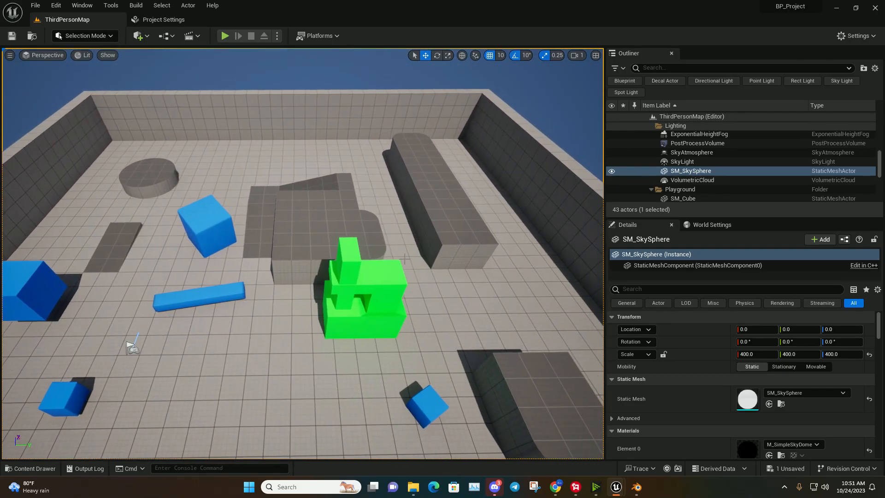
- Move the green mesh sideways across the level floor, away from the central grey platform
click(359, 300)
drag(385, 316, 578, 318)
right_drag(561, 295, 615, 282)
drag(373, 223, 394, 232)
click(511, 143)
right_drag(511, 143, 348, 143)
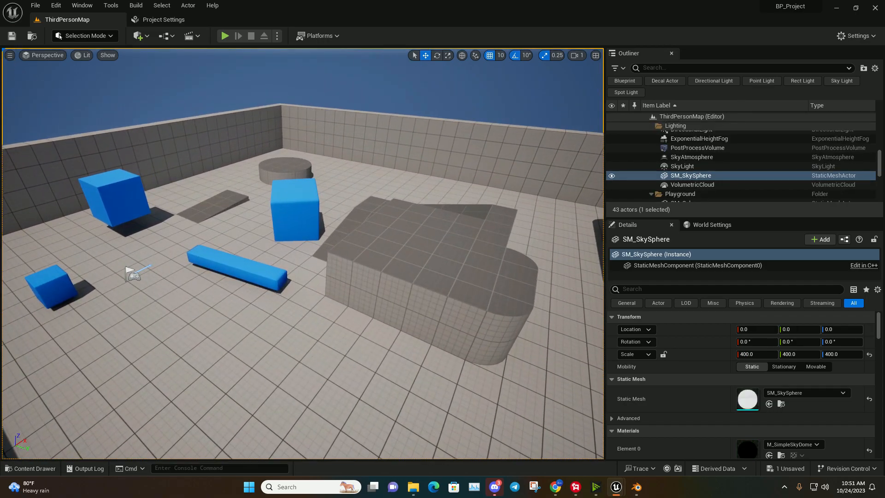
- Restore the Content Browser window to its smaller size and close it
drag(380, 196, 373, 182)
click(591, 179)
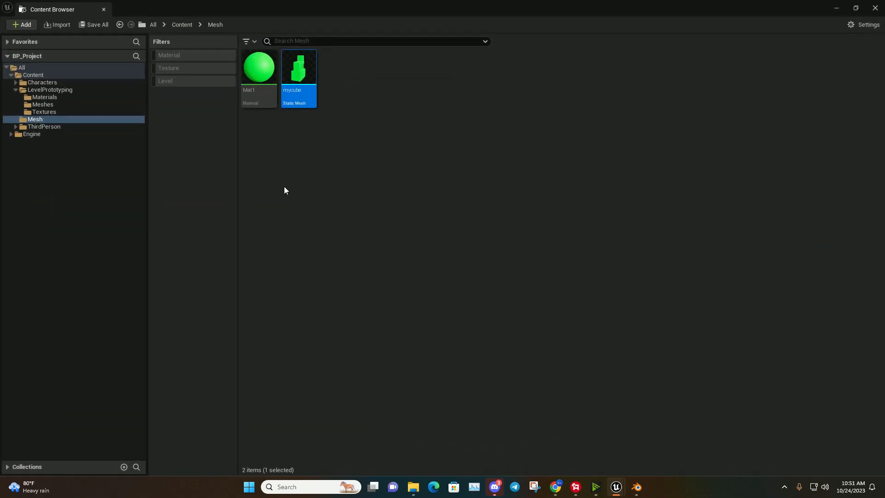
drag(284, 2, 287, 231)
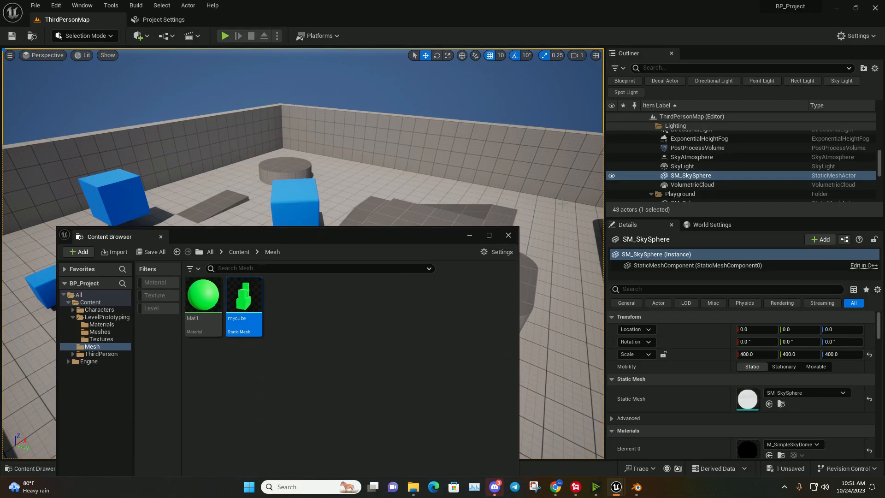
click(509, 239)
- Review the asset actions available for the mycube mesh in the Content Drawer, and return to the level
click(30, 469)
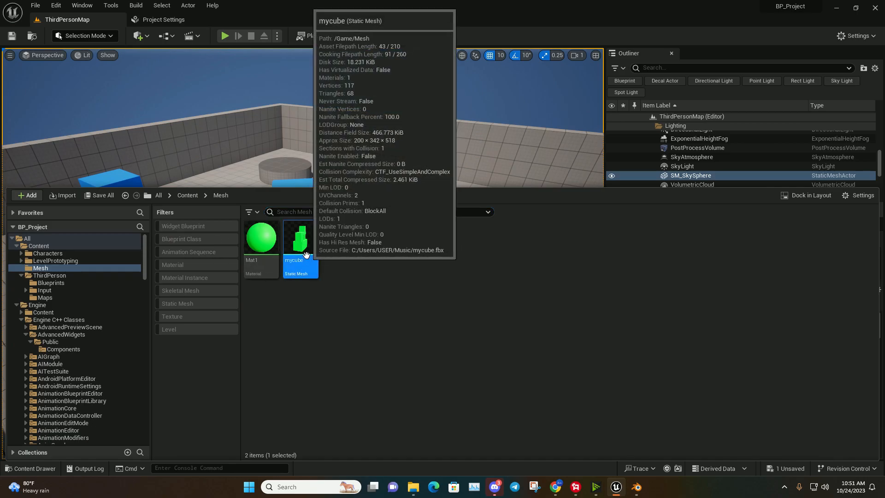
right_click(308, 257)
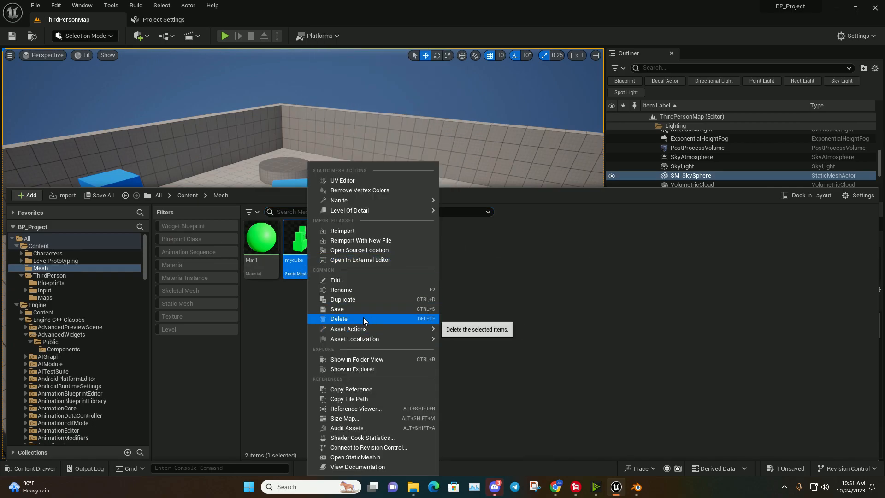
mouse_move(299, 261)
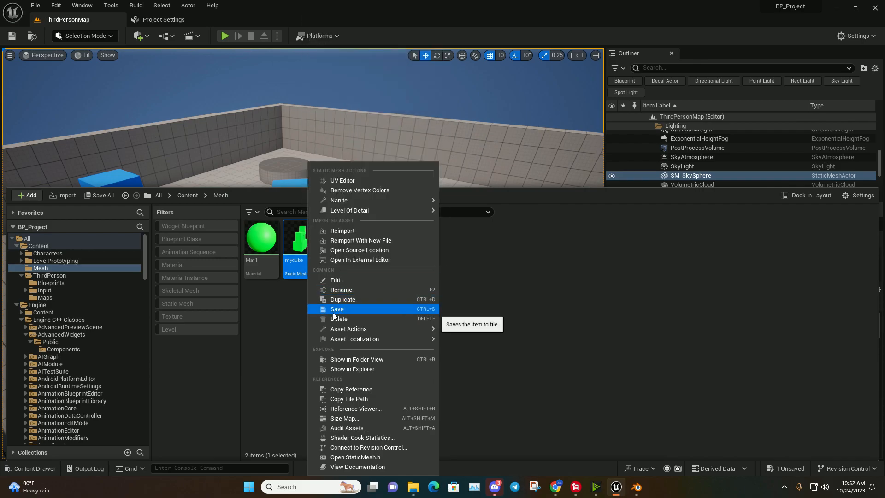
click(558, 299)
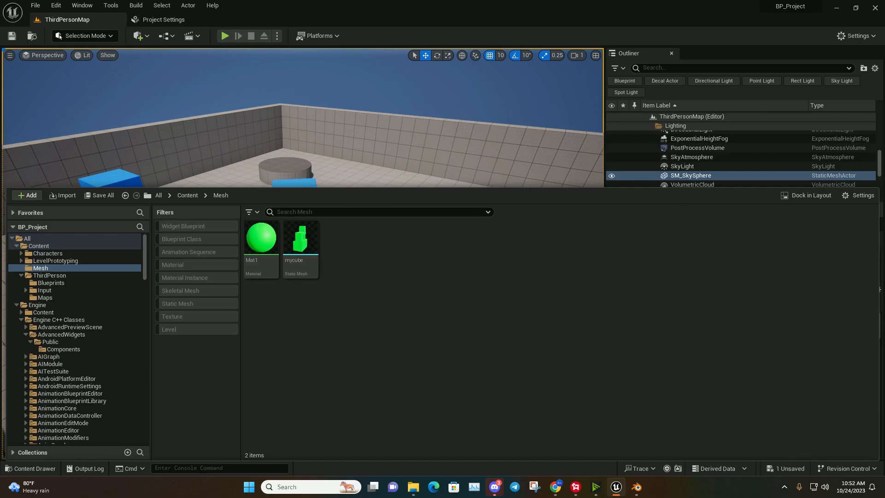
click(472, 167)
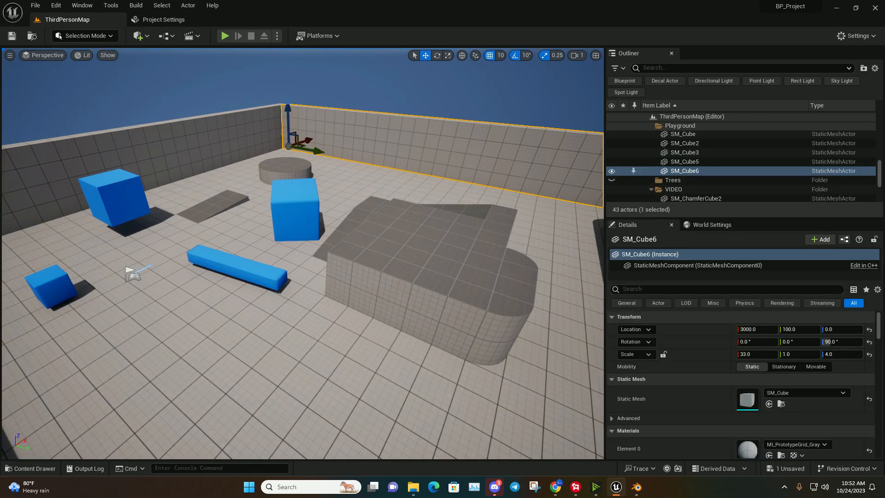
- Show the World Settings, give them more height, and expand the classes of the selected game mode
click(711, 225)
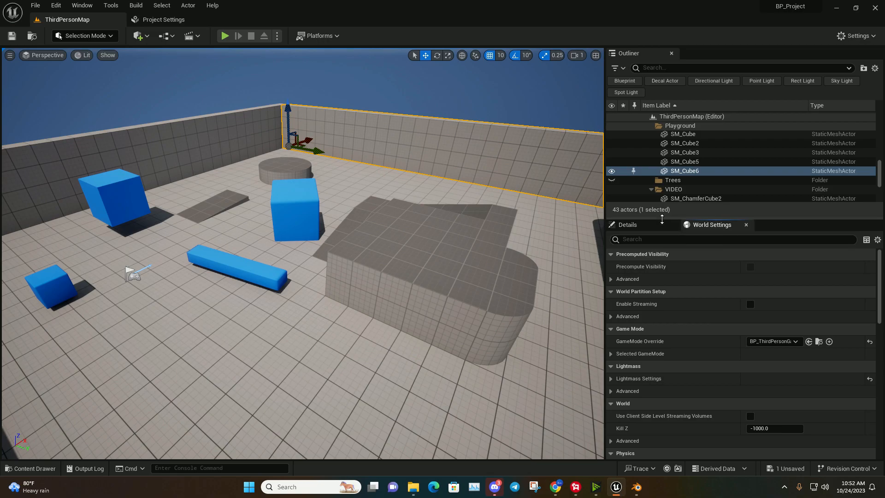
drag(712, 218, 713, 190)
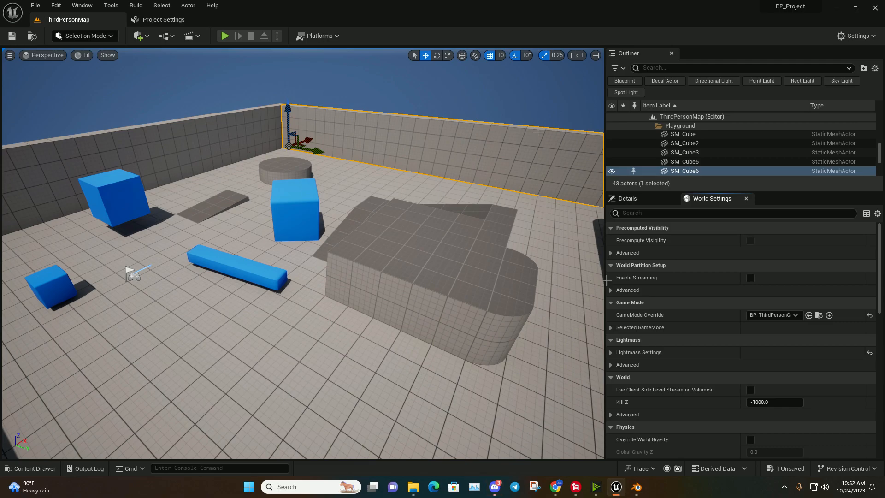
key(w)
right_drag(544, 277, 484, 279)
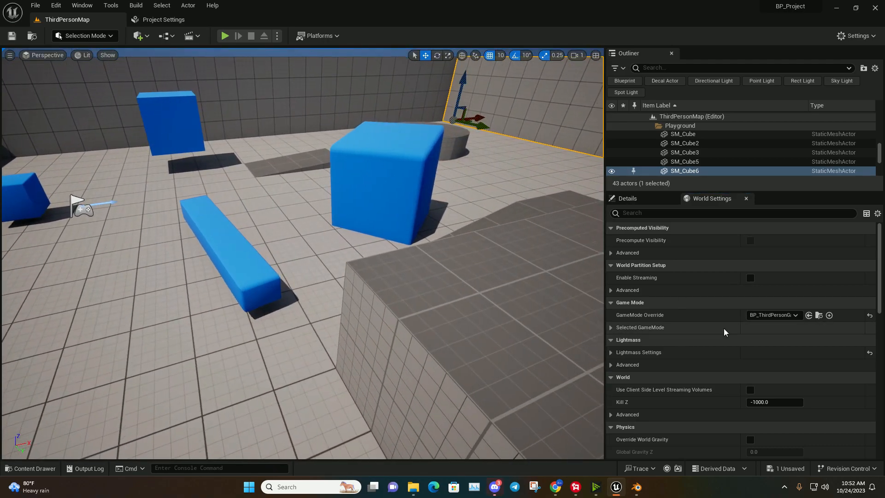
scroll(724, 330, down, 2)
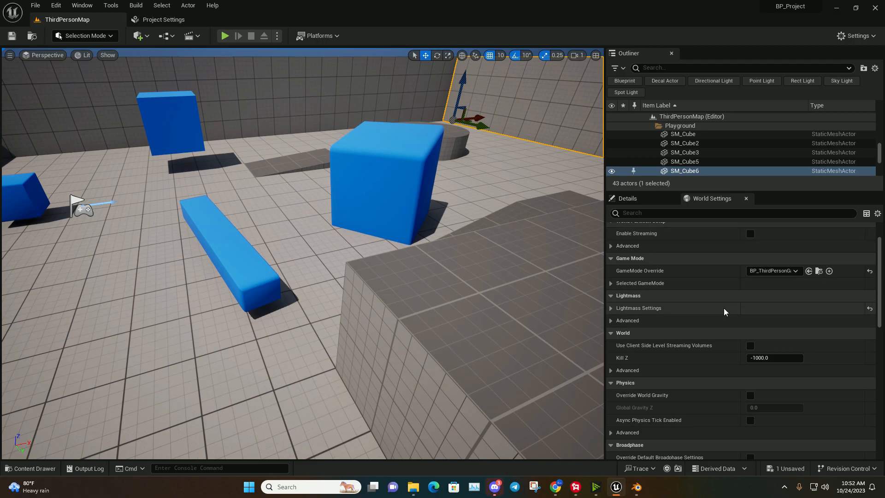
right_drag(553, 277, 512, 309)
key(s)
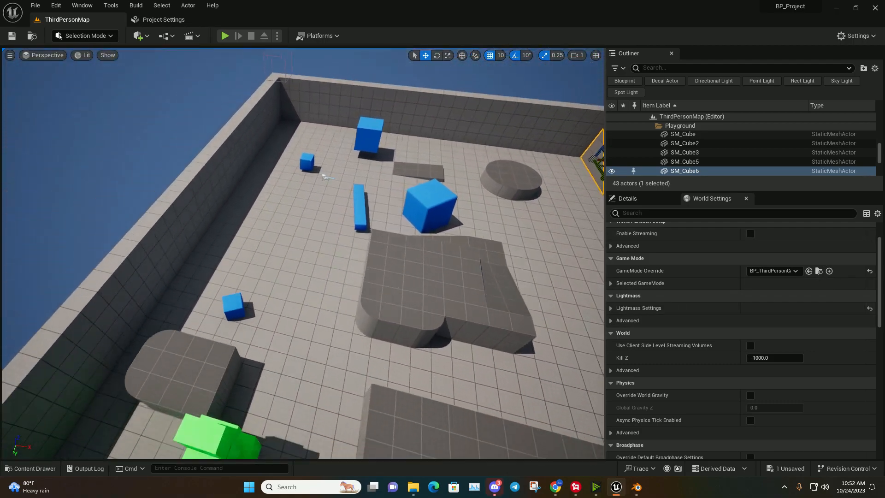
right_drag(528, 228, 585, 224)
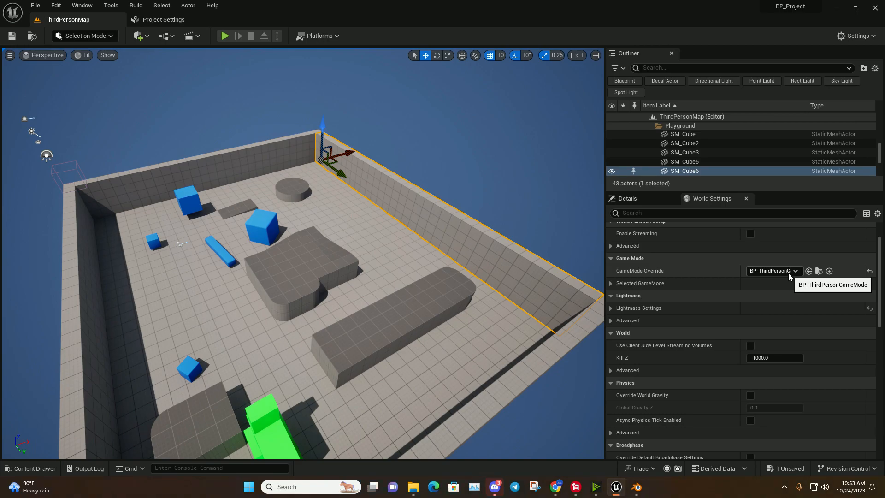
click(611, 283)
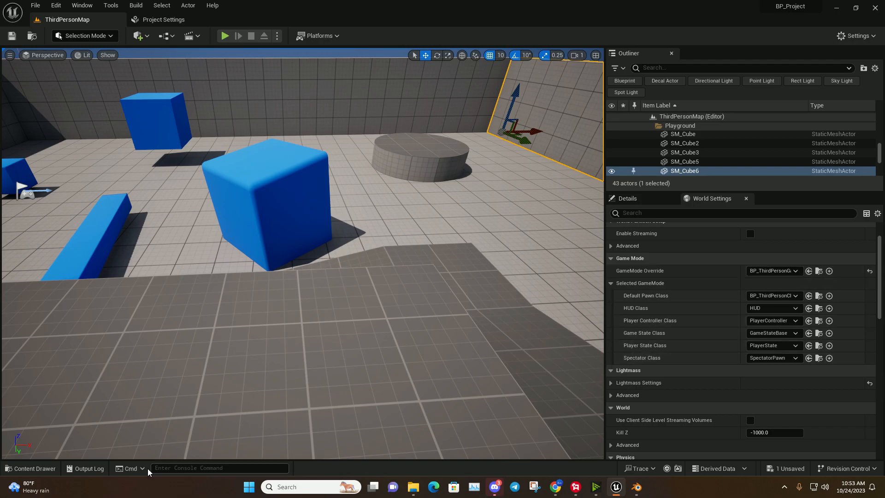
- Create a Game Mode Base blueprint class in the Mesh folder and assign it as the level's GameMode Override
click(31, 468)
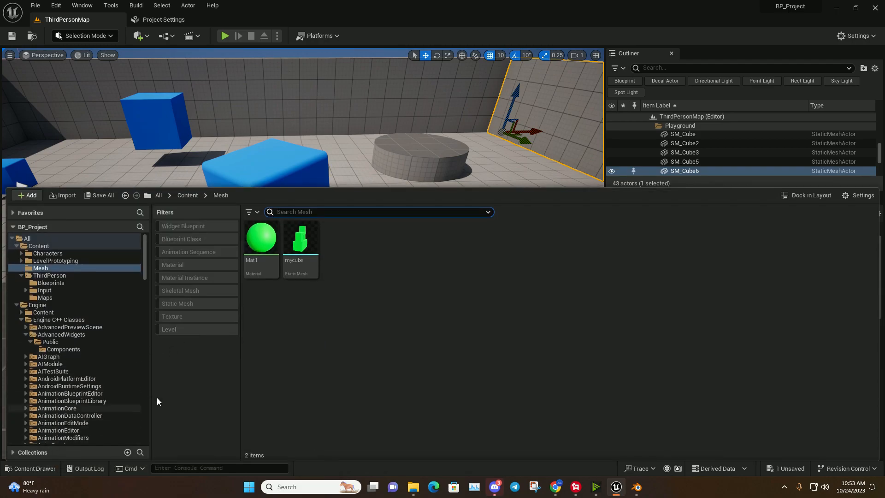
right_click(365, 262)
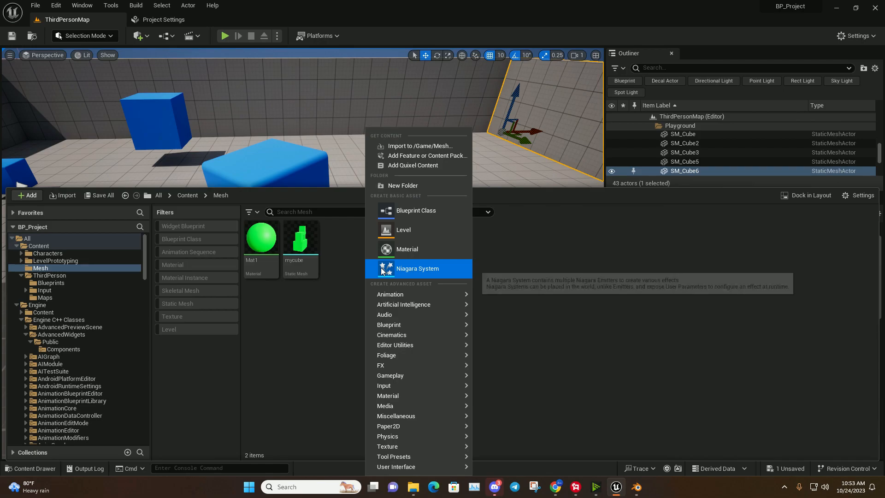
click(415, 210)
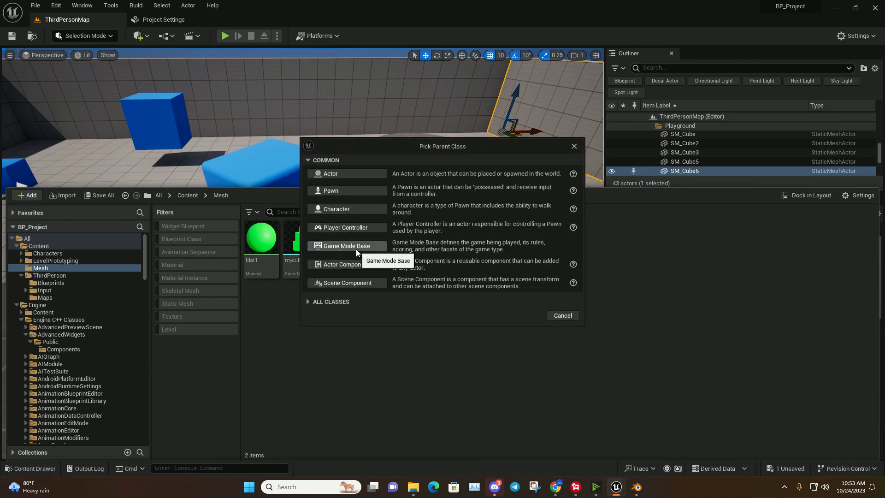
click(354, 247)
right_drag(398, 161, 434, 164)
click(809, 271)
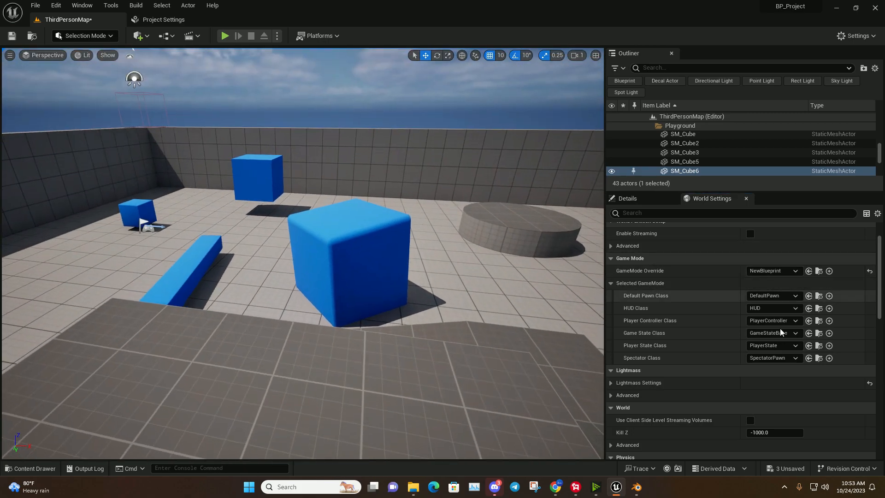
- Set the new game mode's Default Pawn Class to BP_ThirdPersonCharacter
click(780, 298)
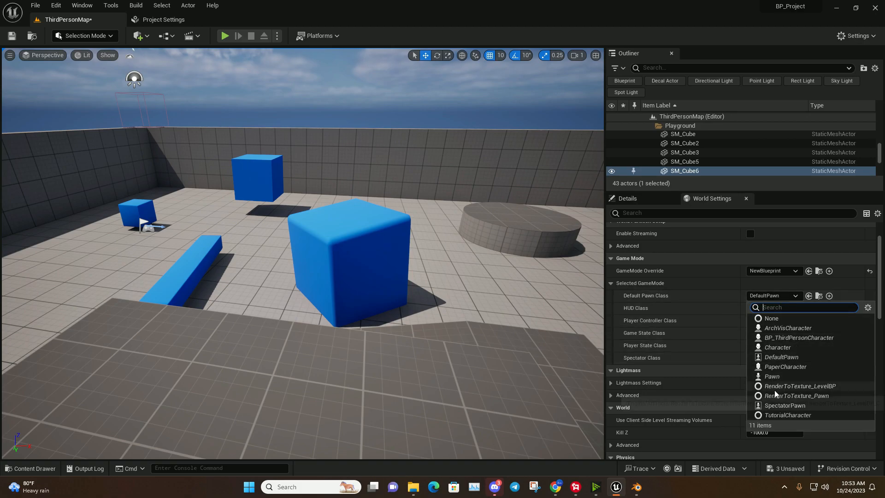
click(802, 337)
right_drag(577, 259, 536, 252)
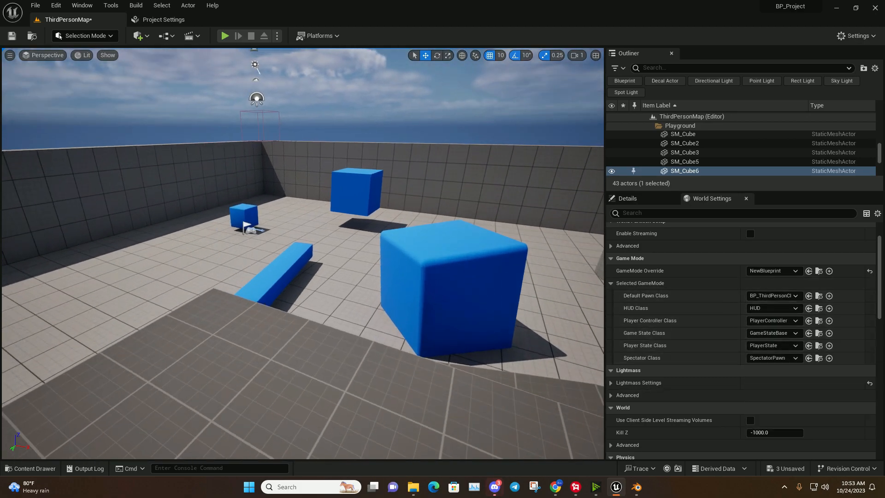
- Play the level to test the third-person character by running and jumping over the blocks, and end the play session
click(225, 35)
key(w)
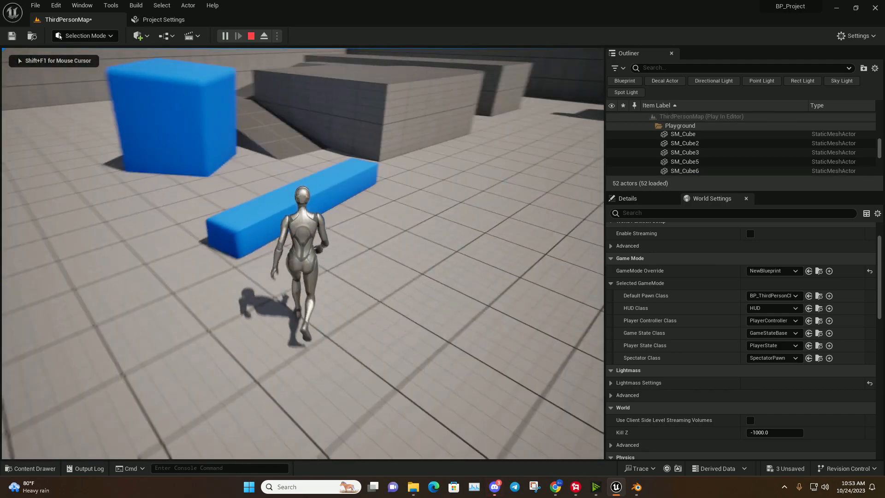
key(space)
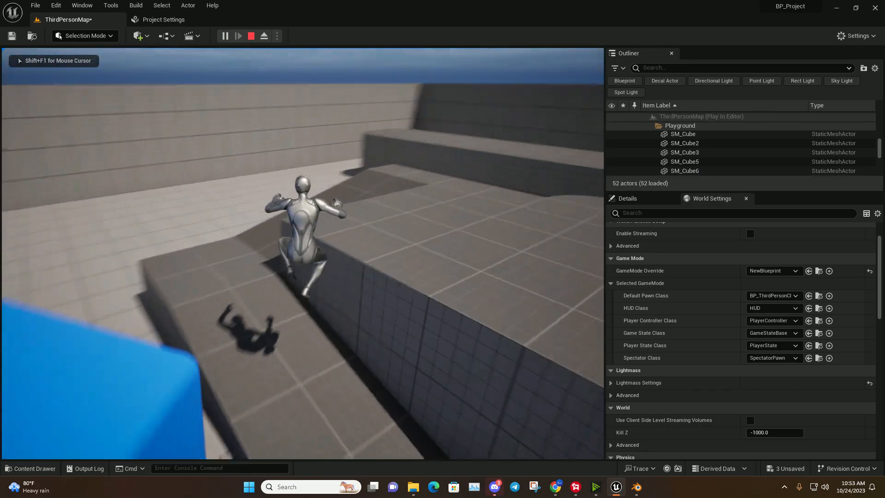
key(space)
key(w)
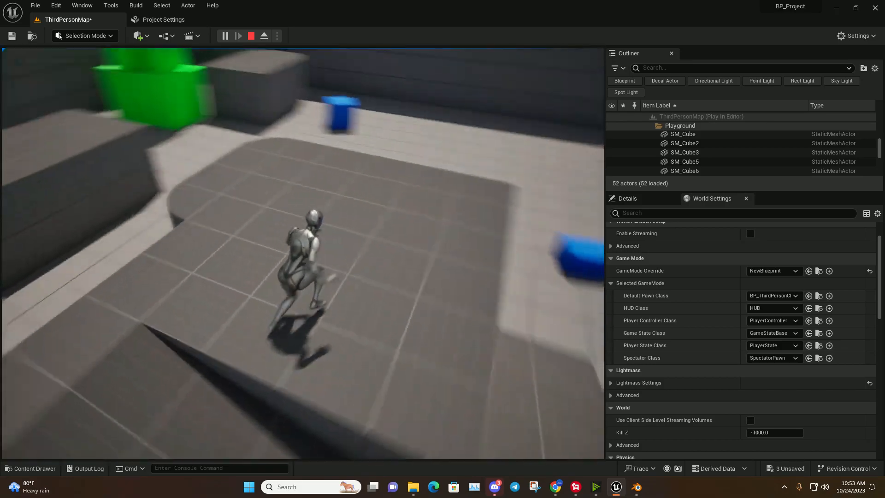
key(space)
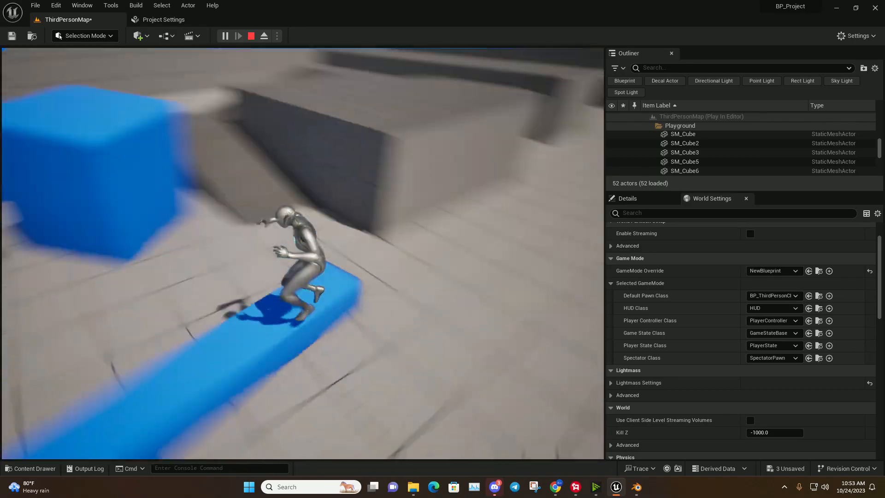
key(Escape)
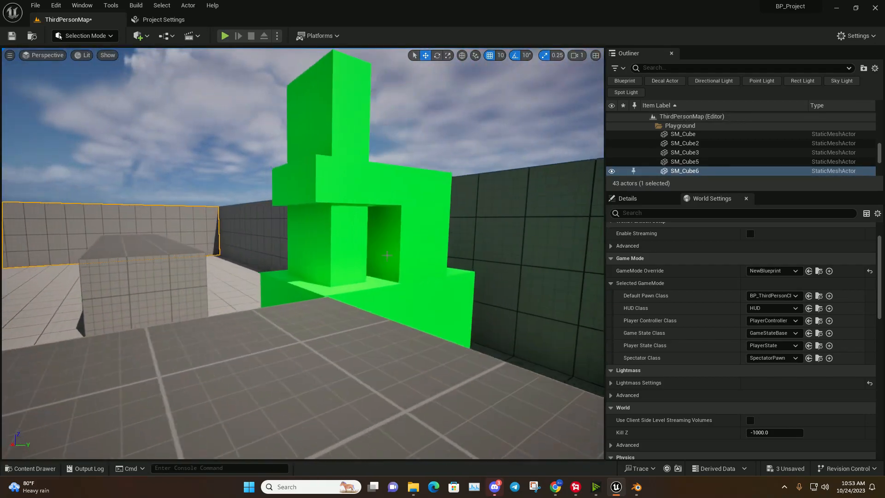
- Move the green mycube2 mesh across the floor into the open area near the blue blocks and player start
click(389, 257)
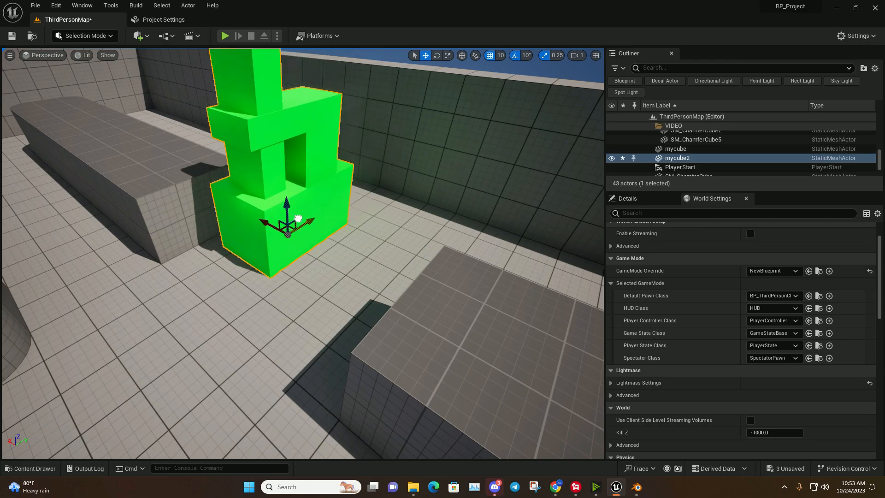
drag(298, 219, 246, 255)
click(369, 212)
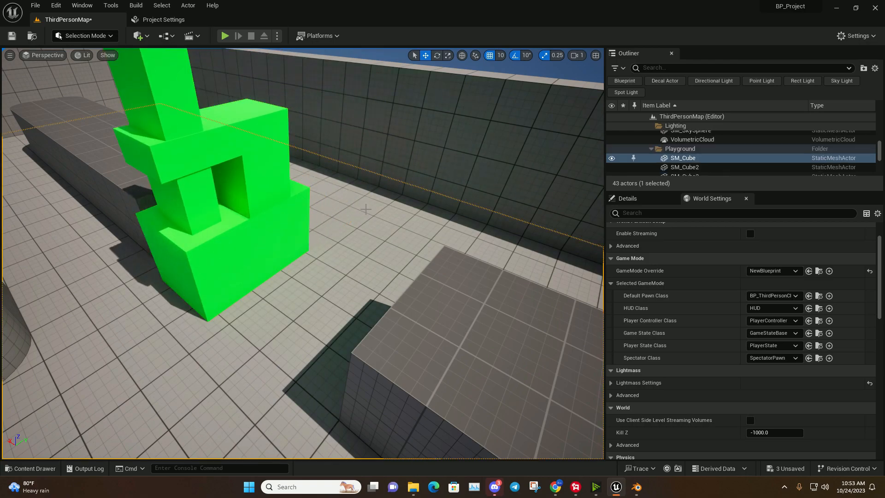
right_drag(494, 287, 443, 295)
click(495, 286)
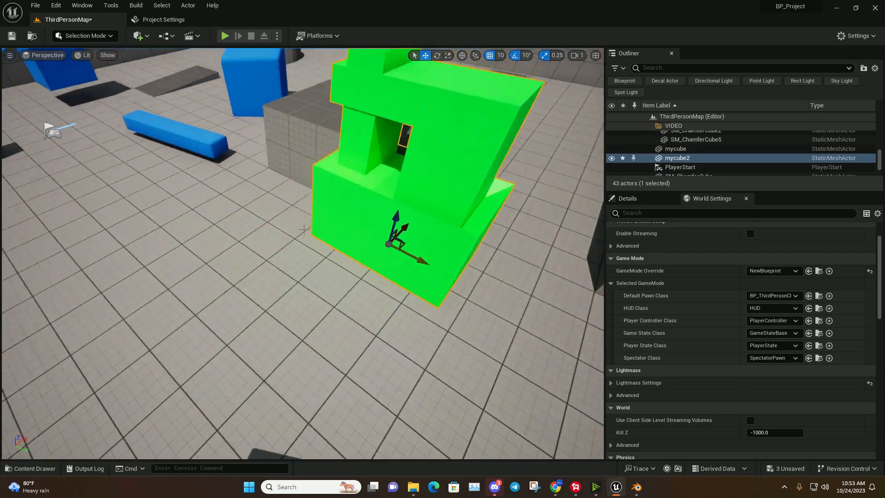
- Play the level, run and jump against the green mesh from the floor and the grey platform to test its collision, and end the session
click(225, 36)
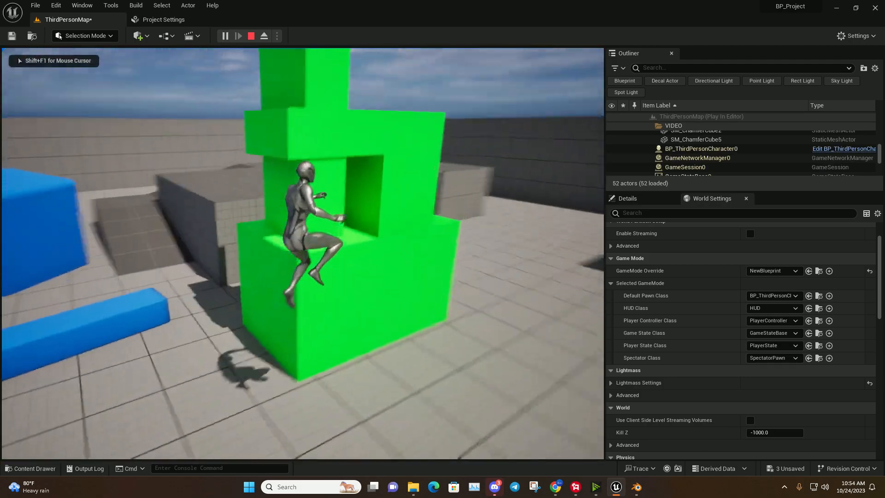
key(w)
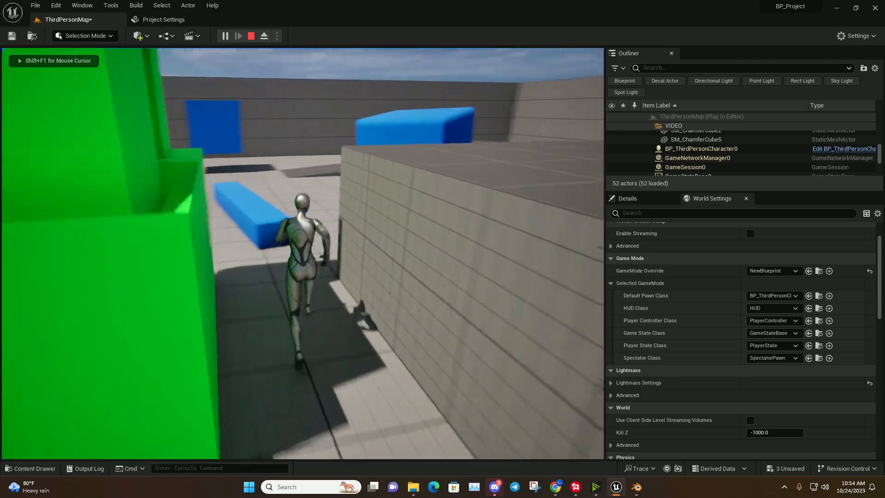
key(w)
key(space)
key(space)
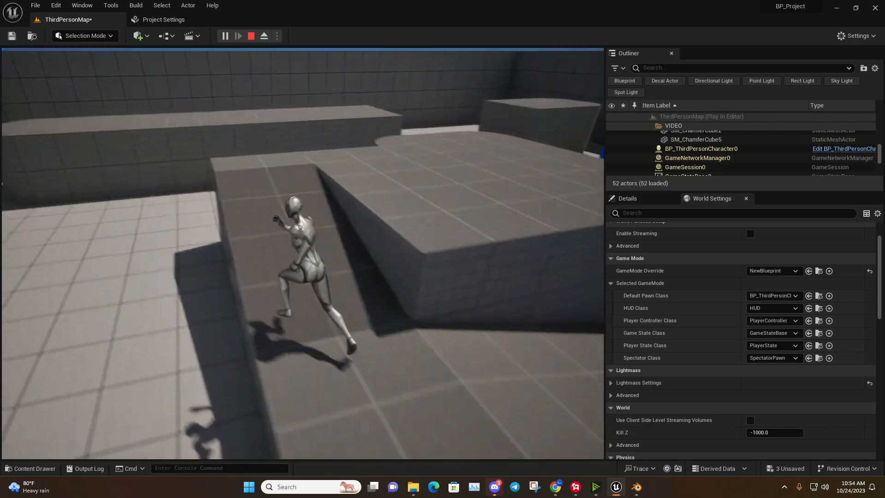
key(w)
key(space)
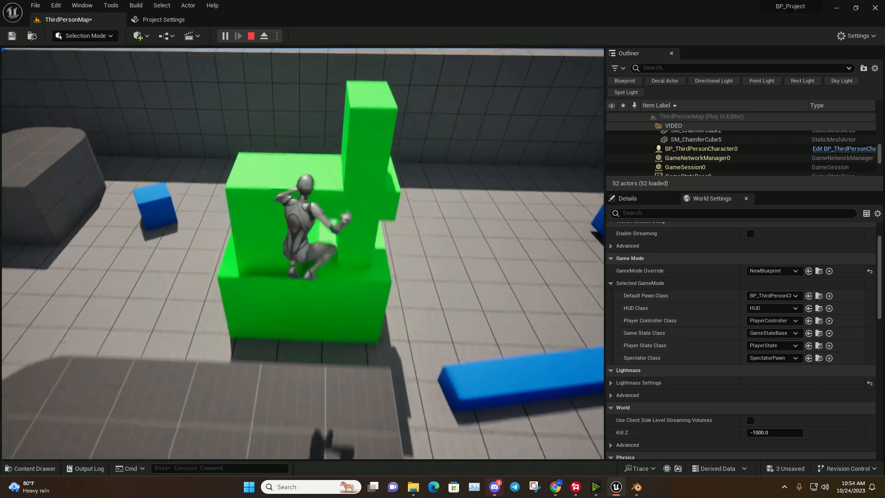
key(w)
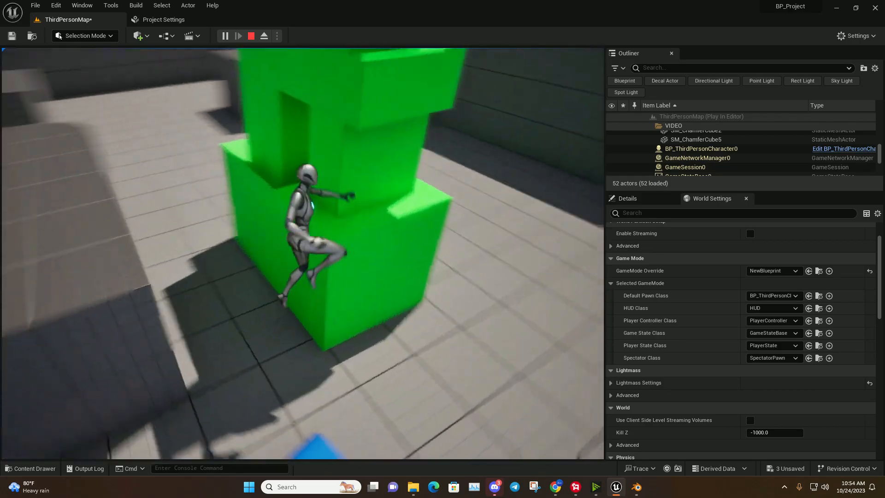
key(Escape)
key(d)
right_drag(342, 205, 308, 253)
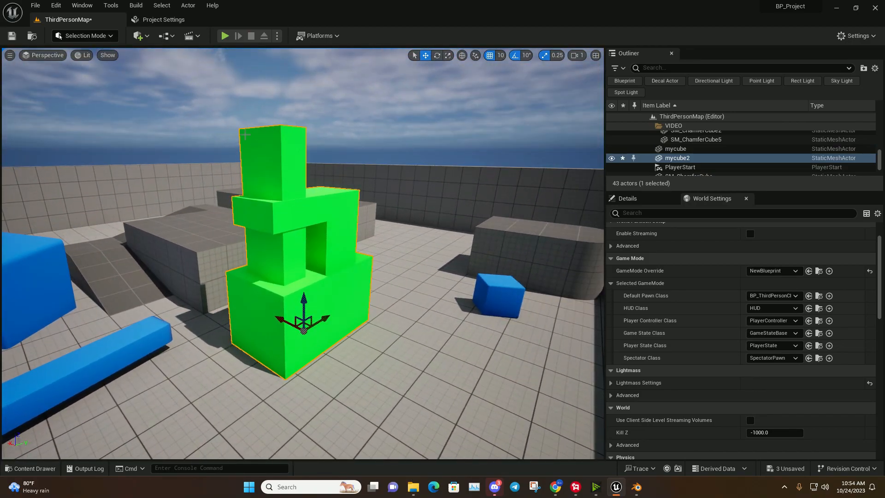
- Show the level in the Player Collision view mode, examine the green mesh's collision shape, and return to the Lit view
click(92, 56)
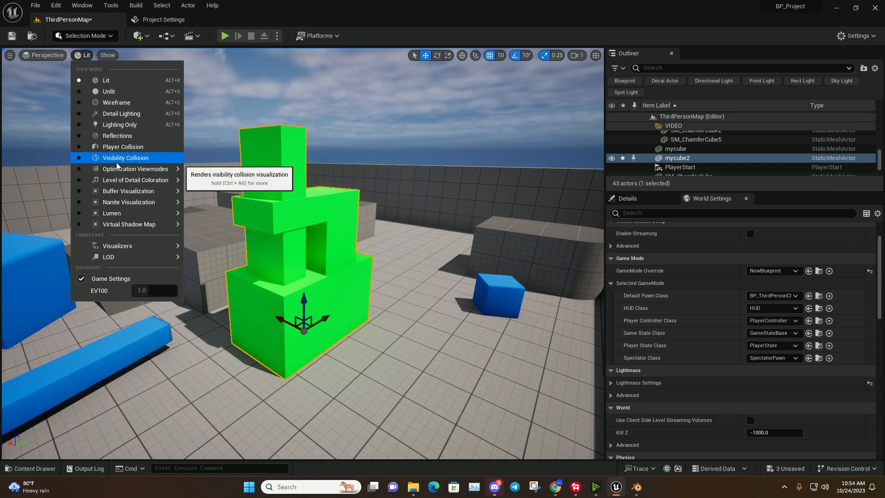
click(129, 145)
key(w)
right_drag(131, 148, 51, 185)
key(a)
key(d)
click(85, 56)
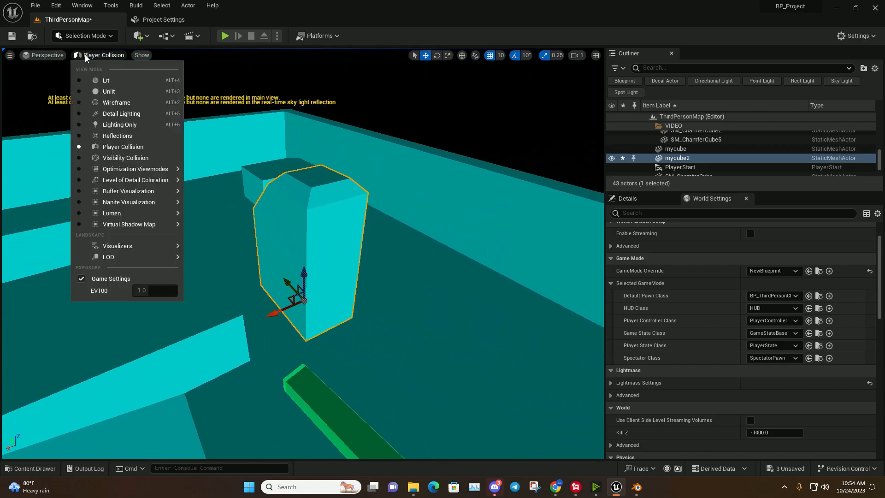
click(95, 81)
- Examine the actual shape of the green mycube2 mesh, including its opening and ledges, from several sides
click(385, 179)
key(w)
right_drag(385, 179, 372, 242)
key(s)
click(372, 241)
mouse_move(402, 290)
right_down()
mouse_move(355, 290)
mouse_move(410, 291)
right_up()
drag(356, 283, 310, 286)
click(495, 232)
right_drag(496, 232, 470, 235)
key(w)
key(s)
key(w)
key(s)
key(d)
click(270, 280)
mouse_move(270, 280)
right_down()
mouse_move(240, 276)
mouse_move(272, 280)
right_up()
key(a)
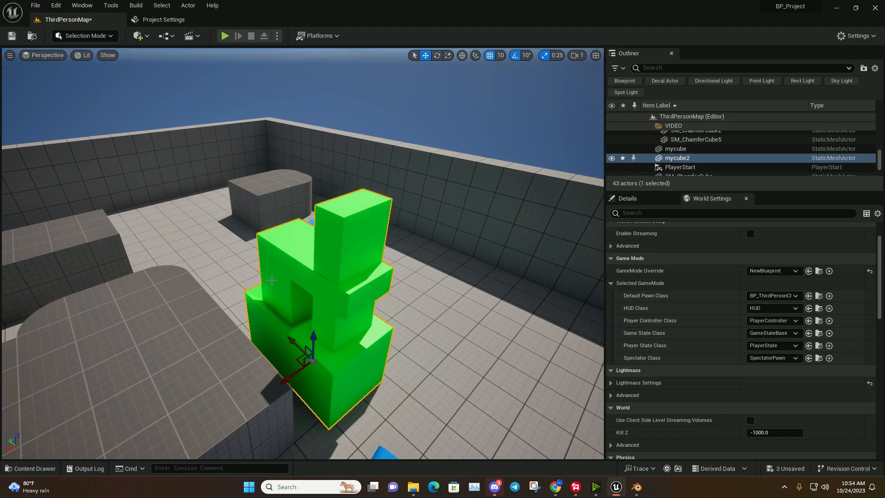
- Open the mycube static mesh from the Mesh folder and set its Collision Complexity to Use Complex Collision As Simple
key(ctrl+space)
double_click(300, 244)
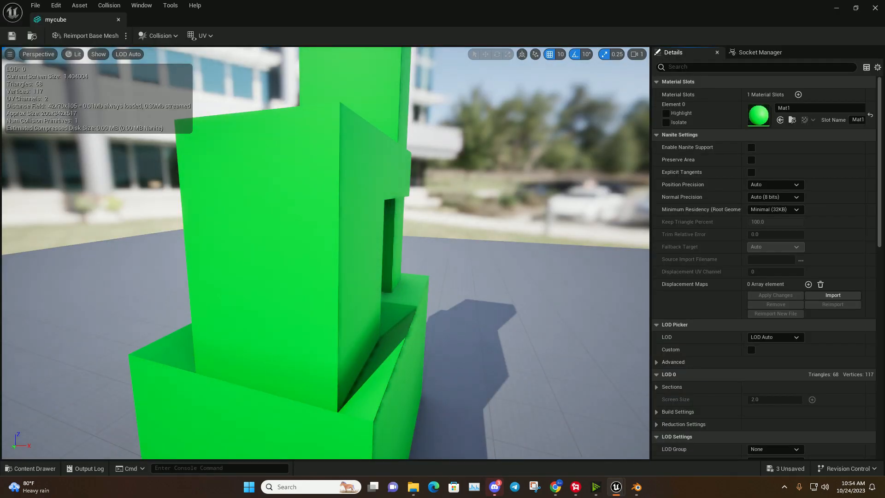
key(s)
right_drag(437, 210, 485, 203)
key(a)
key(w)
drag(879, 167, 865, 387)
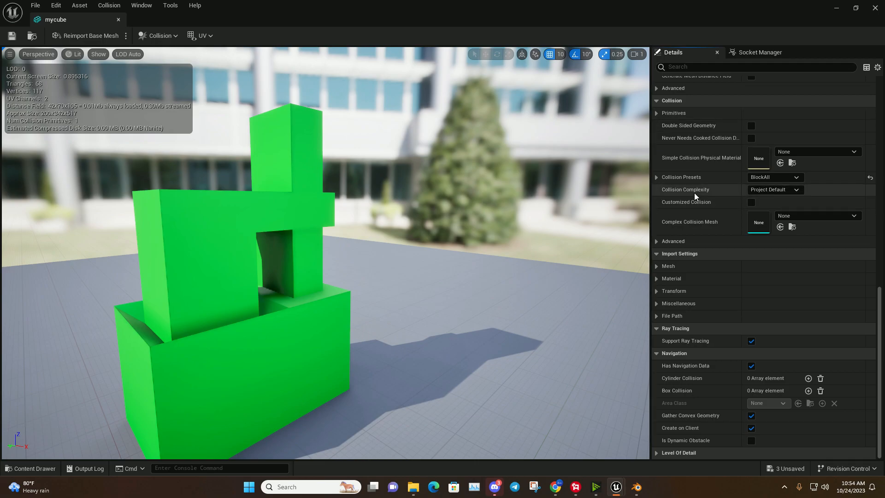
click(777, 190)
click(799, 225)
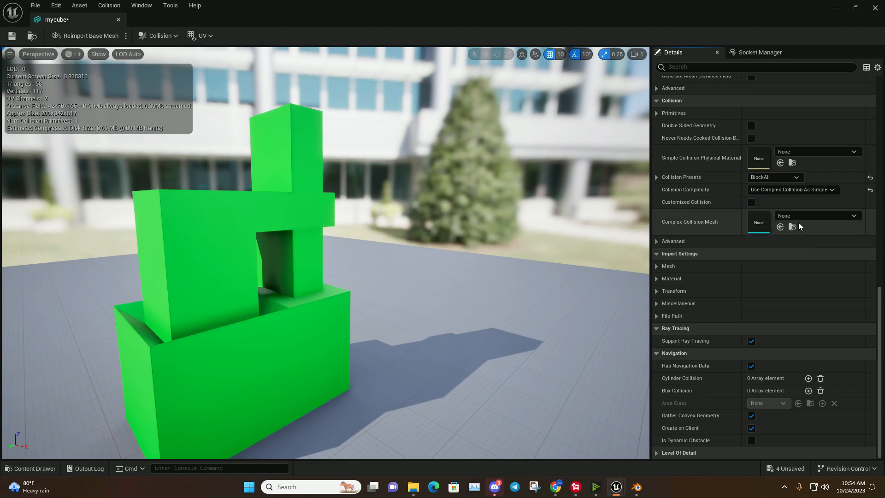
- Assign the mycube static mesh as its own Complex Collision Mesh
click(36, 470)
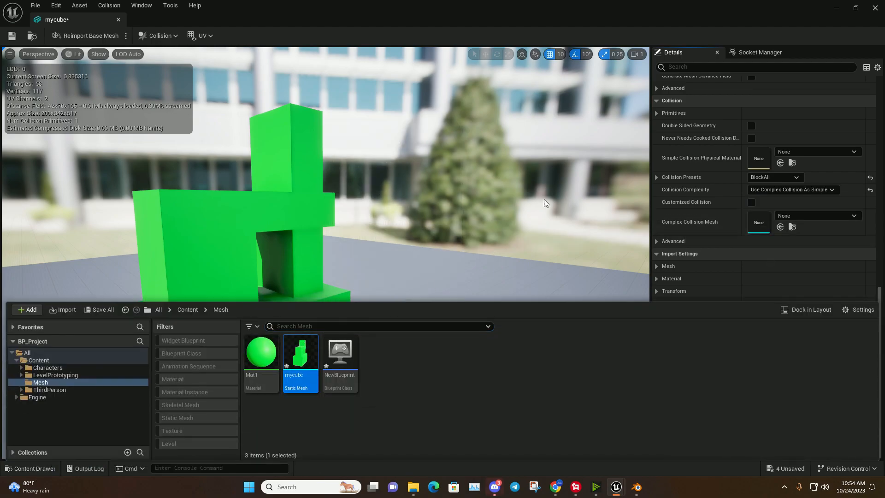
right_drag(542, 201, 512, 198)
click(793, 229)
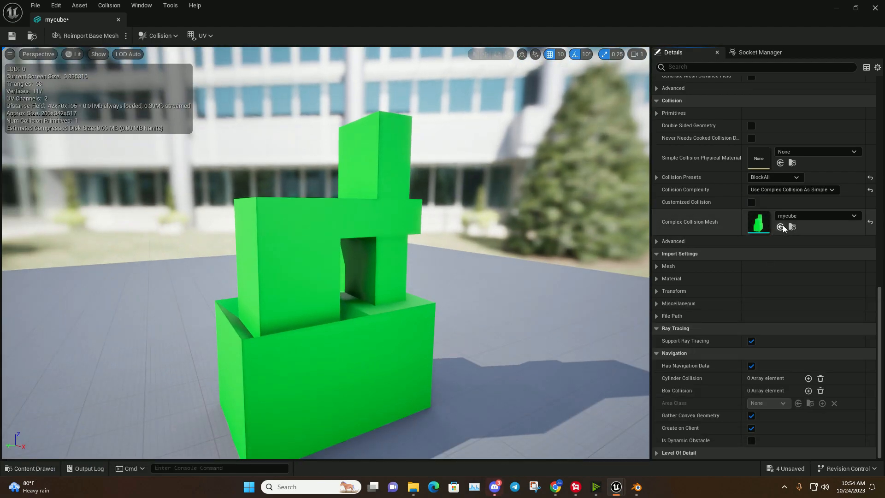
- Remove the existing simplified collision from the mycube mesh, save the asset, and close its editor
click(141, 35)
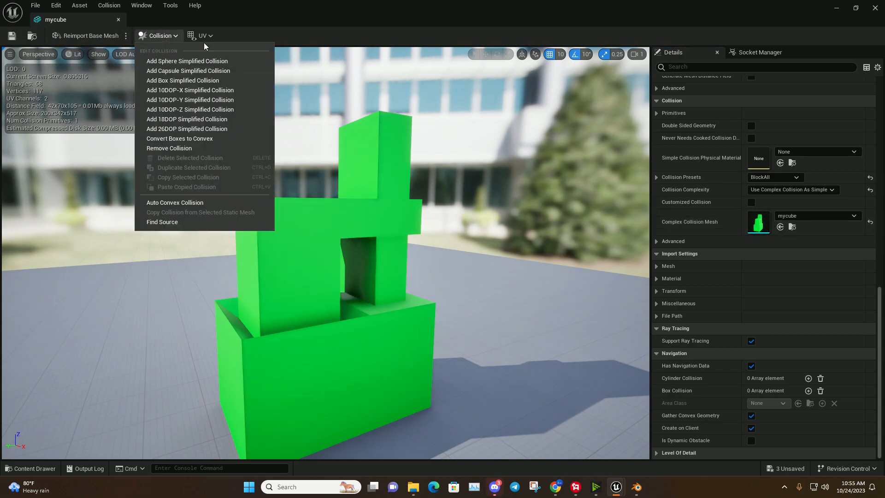
click(176, 148)
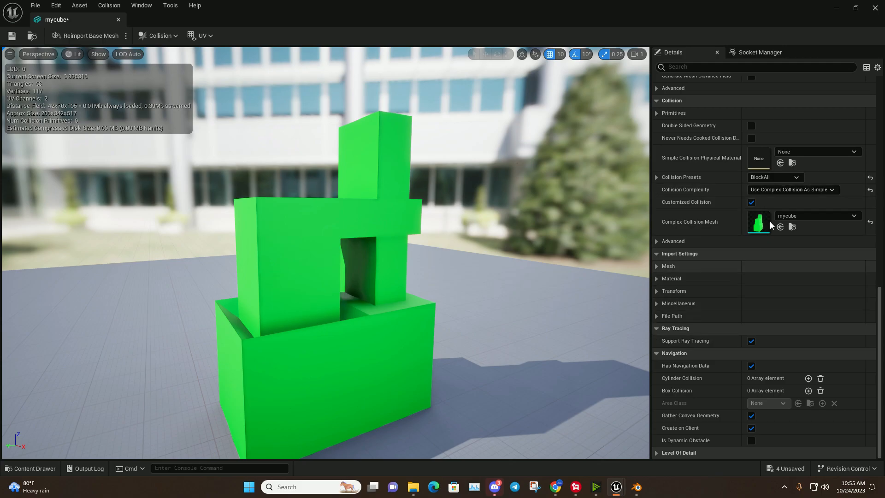
click(118, 19)
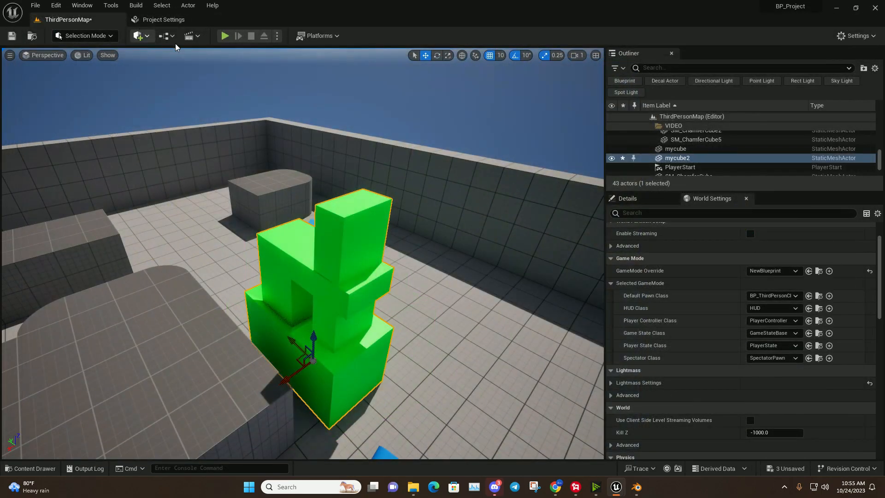
- Play the level, run up the ramp, jump onto the green mesh to test its new collision, and end the session
click(226, 37)
key(w)
key(space)
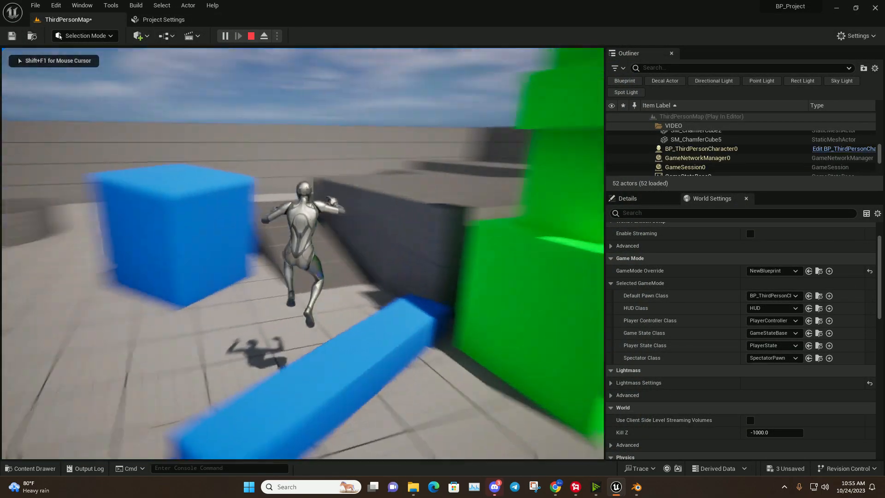
key(space)
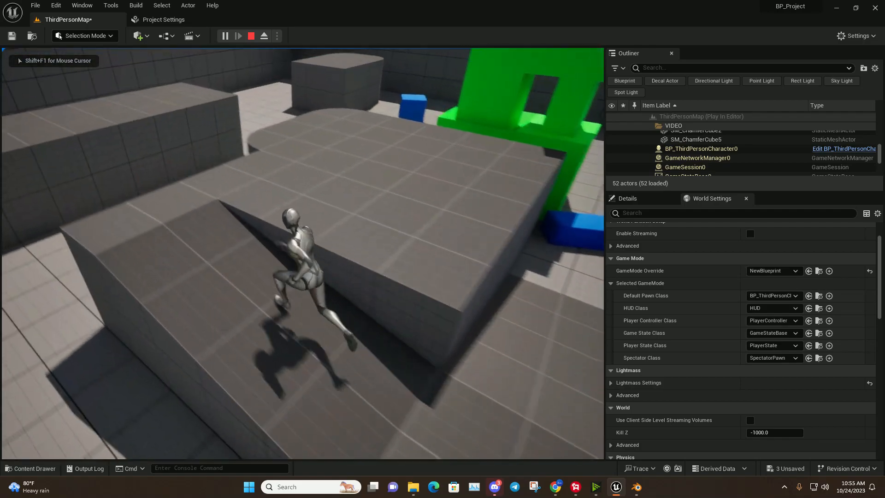
key(space)
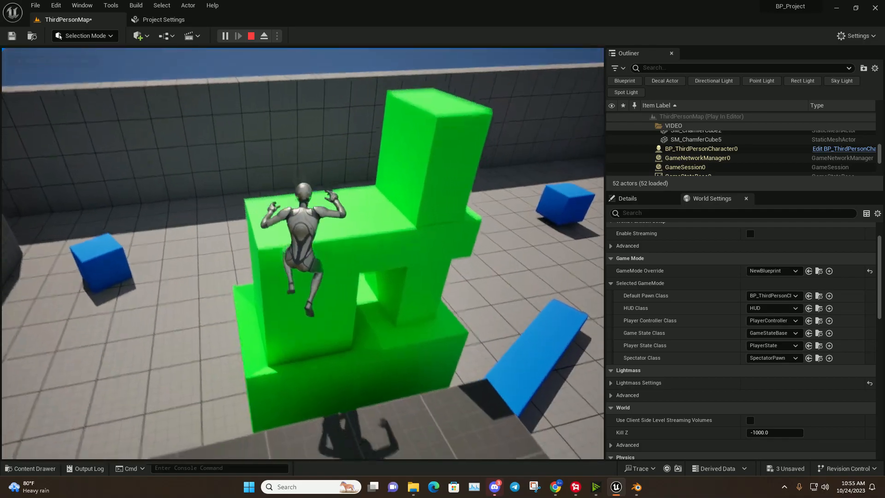
key(space)
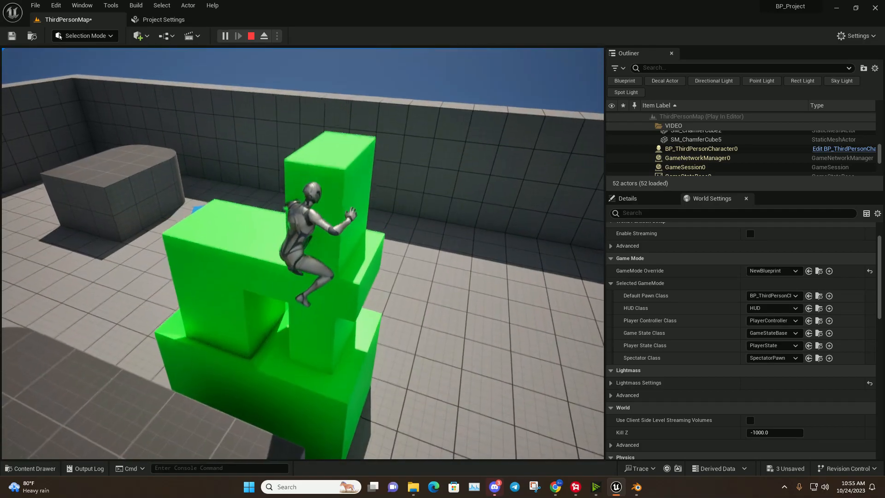
key(Escape)
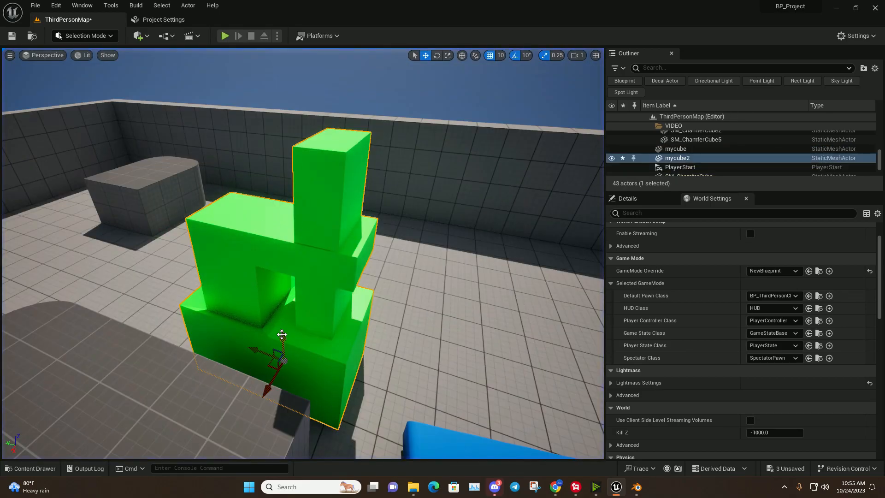
- Play the level again, get the character onto the green mesh's lower ledge, and stop the session
click(225, 35)
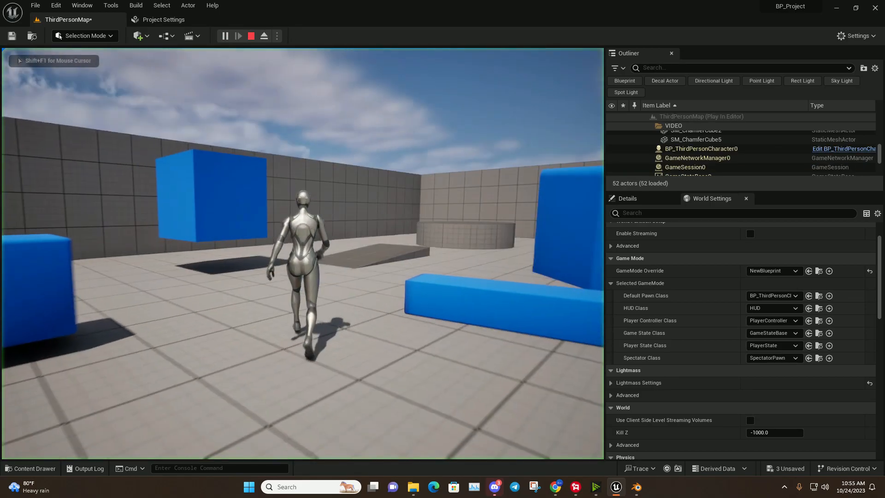
key(space)
key(space)
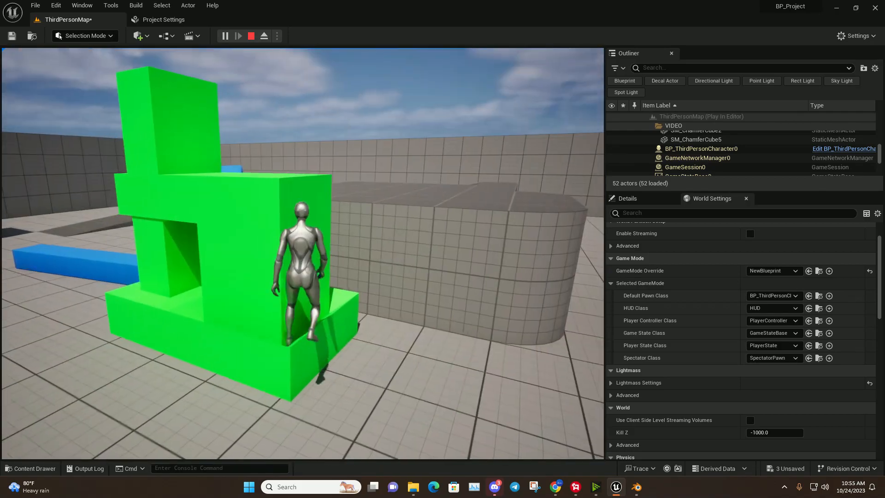
key(Escape)
right_drag(226, 291, 258, 293)
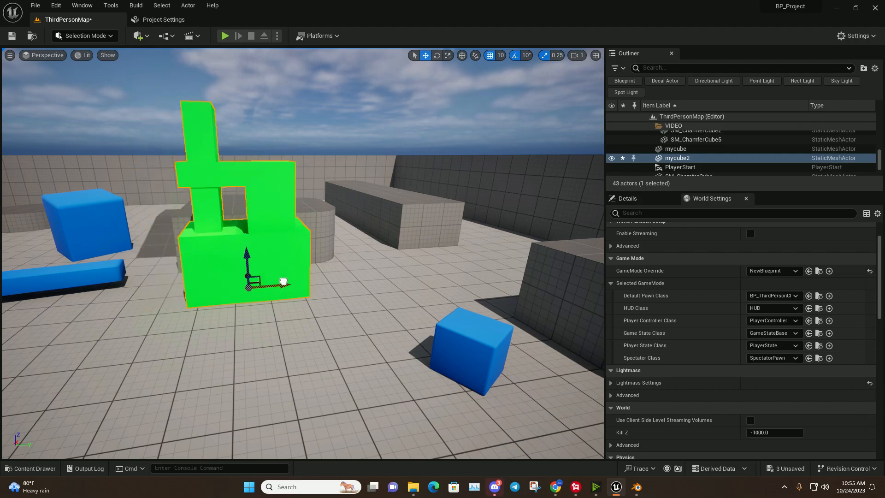
- Review the remaining World Settings of the level, from the Lightmass and World sections through Physics, Navigation and Rendering
click(405, 267)
right_drag(406, 267, 466, 217)
click(406, 231)
right_drag(405, 231, 341, 236)
key(w)
scroll(656, 366, down, 7)
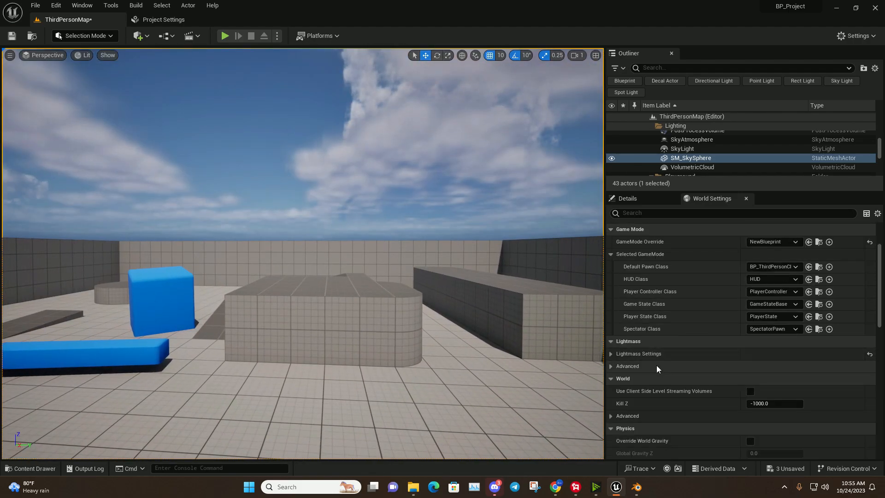
scroll(672, 376, down, 8)
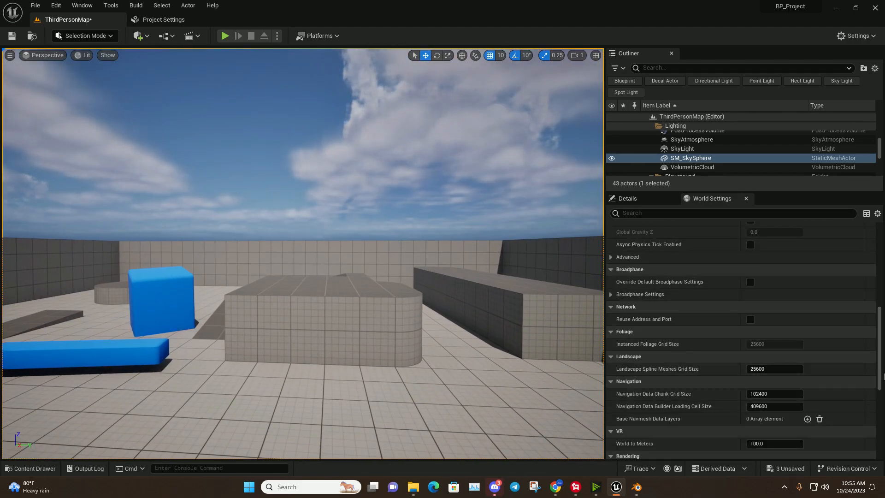
scroll(878, 414, down, 2)
drag(878, 414, 799, 129)
right_drag(449, 244, 448, 243)
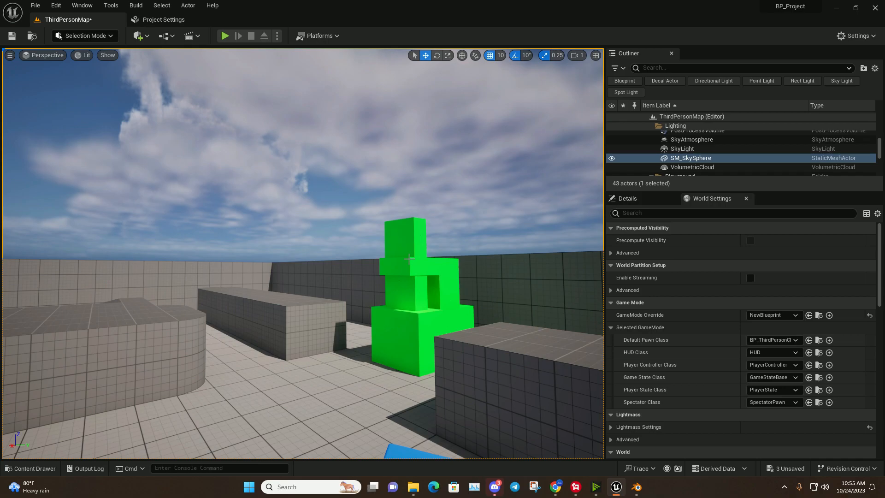
click(409, 259)
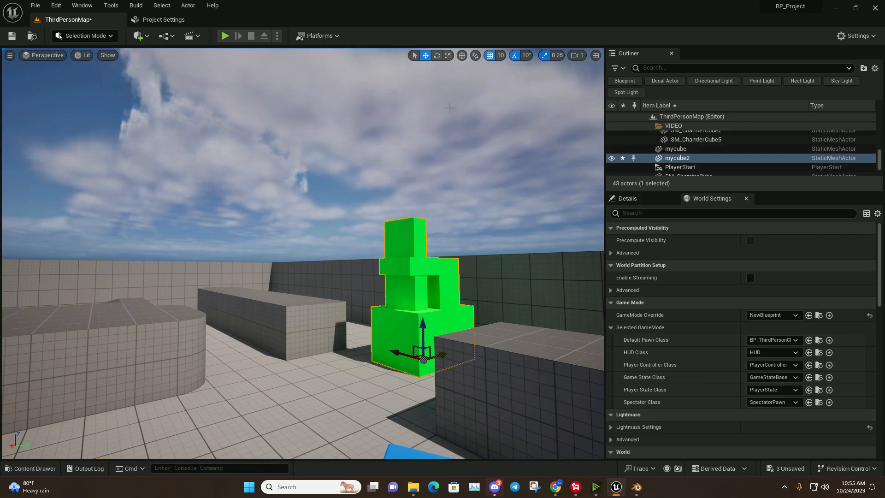
click(438, 165)
right_drag(438, 166, 417, 179)
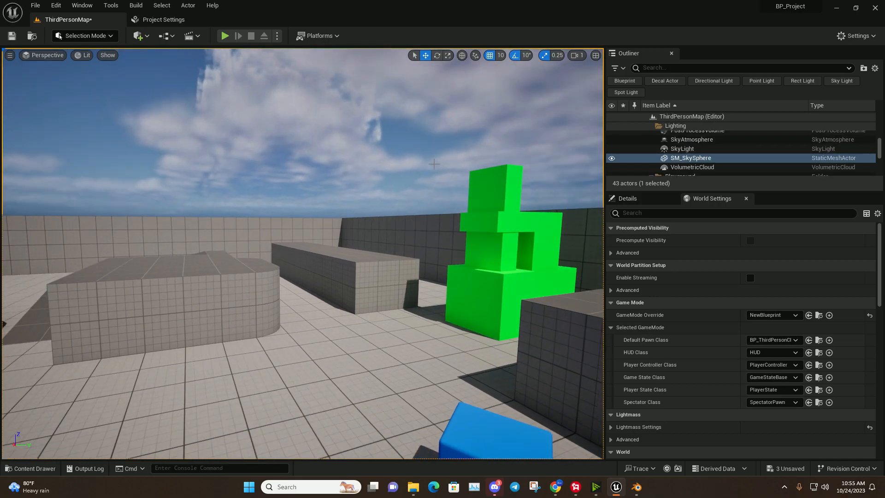
key(s)
right_drag(207, 120, 207, 115)
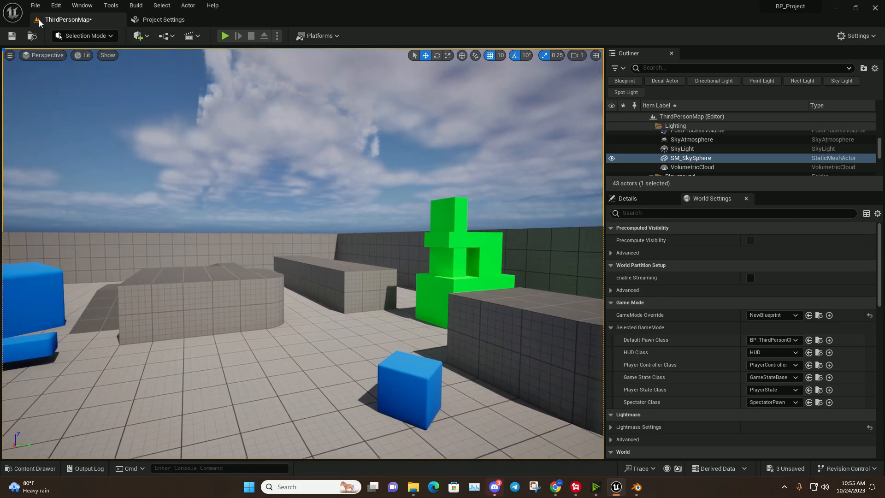
click(69, 37)
click(151, 5)
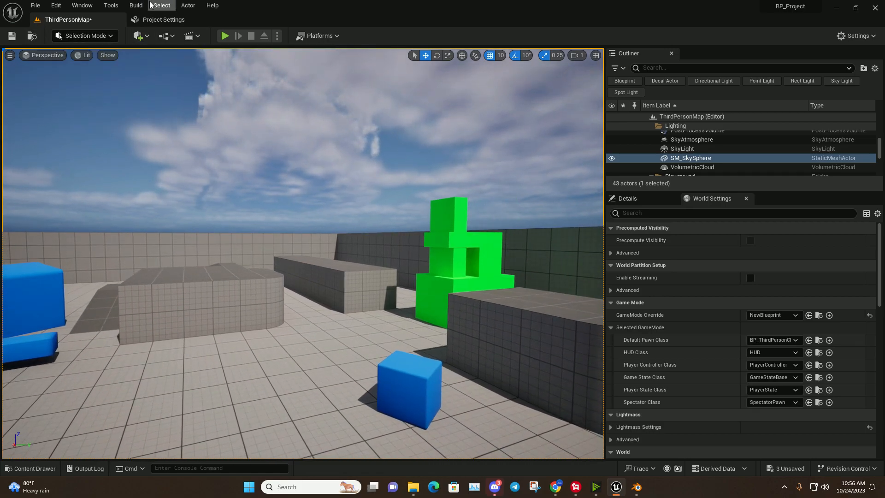
click(105, 36)
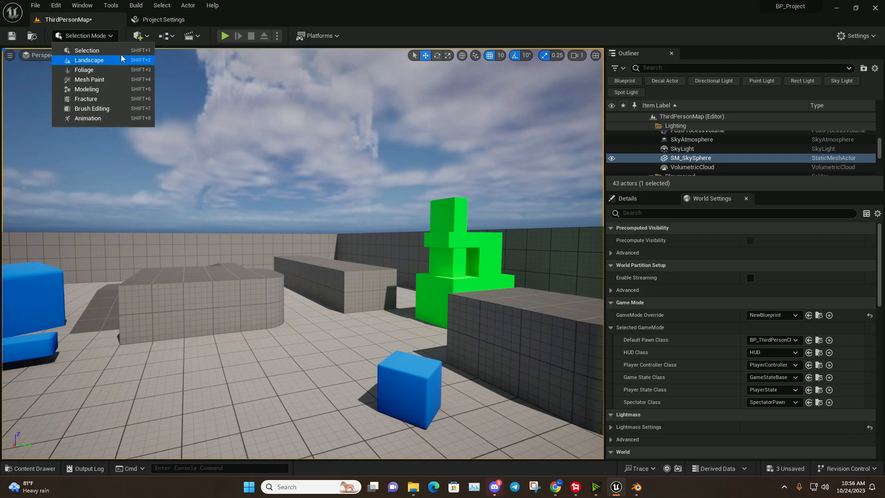
click(148, 51)
right_drag(341, 93, 328, 224)
click(278, 280)
click(275, 237)
click(346, 219)
- Switch to Landscape mode to look over the new landscape's settings and preview grid, and return to Selection mode
click(94, 38)
click(99, 60)
right_drag(405, 128, 391, 130)
key(w)
right_drag(420, 88, 334, 77)
click(86, 41)
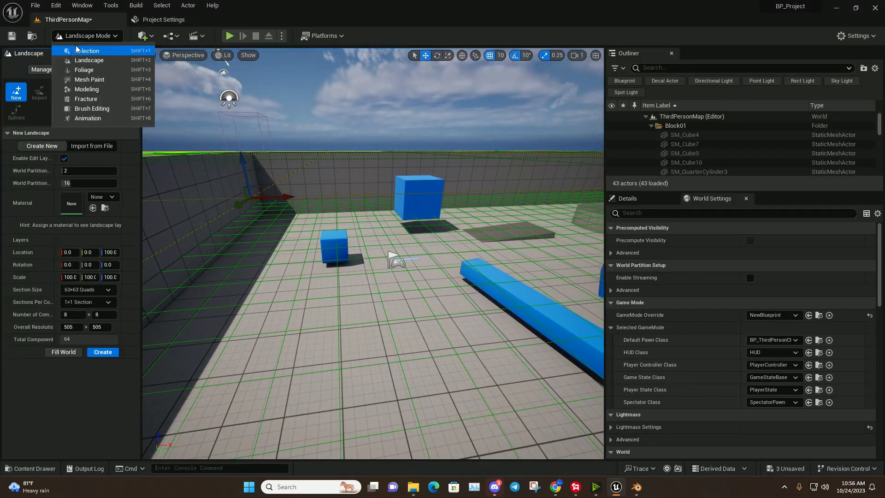
click(78, 50)
click(222, 85)
right_drag(222, 85, 323, 88)
click(288, 189)
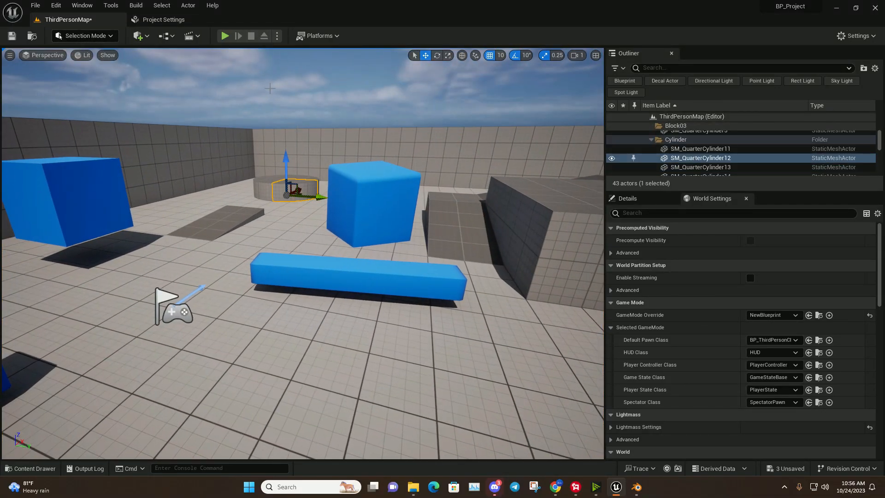
- Play the level, run the character past the blue cubes, and end the session
click(225, 36)
key(w)
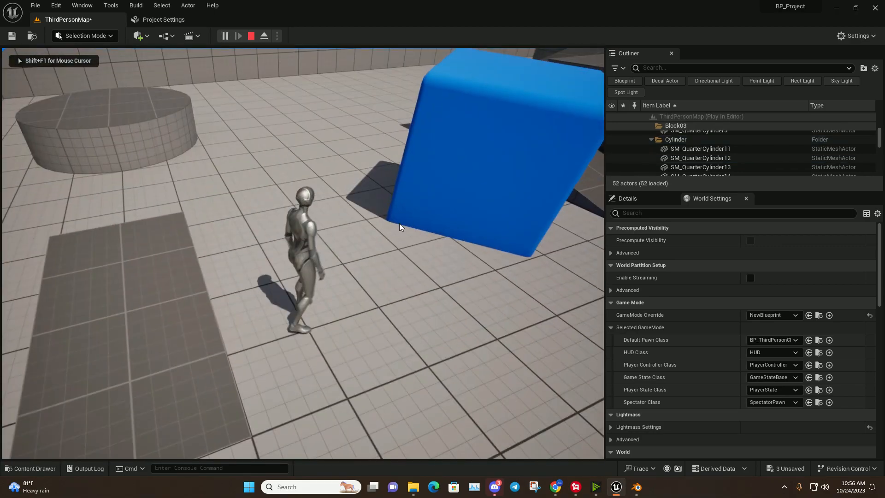
key(Escape)
- Delete the playground's perimeter wall beside the blue cubes and the round platform
click(338, 234)
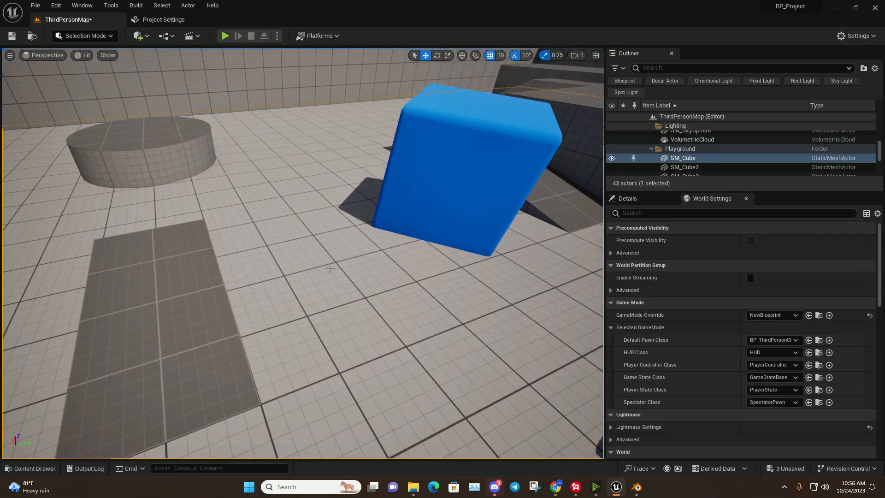
right_drag(256, 243, 208, 220)
key(s)
right_drag(382, 159, 343, 174)
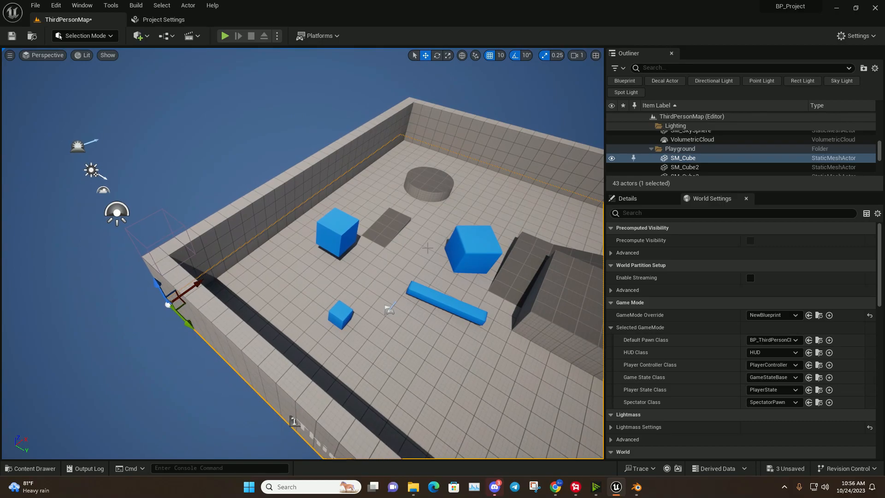
right_drag(428, 248, 318, 221)
key(d)
key(a)
click(285, 163)
mouse_move(285, 163)
right_down()
mouse_move(327, 171)
mouse_move(300, 171)
right_up()
key(w)
click(221, 207)
right_drag(221, 209, 249, 231)
key(Delete)
- Switch to Landscape mode and lower the new landscape below the playground floor to a Z location of -20
key(d)
key(w)
key(a)
key(s)
click(86, 35)
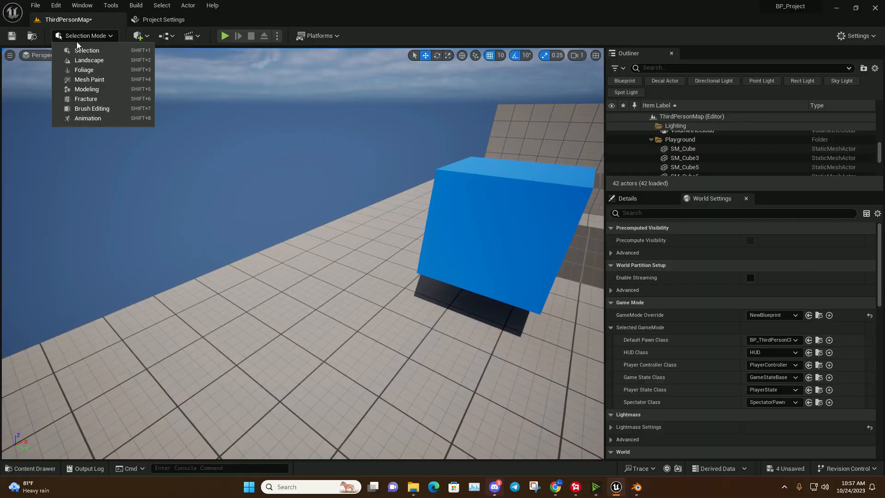
click(85, 60)
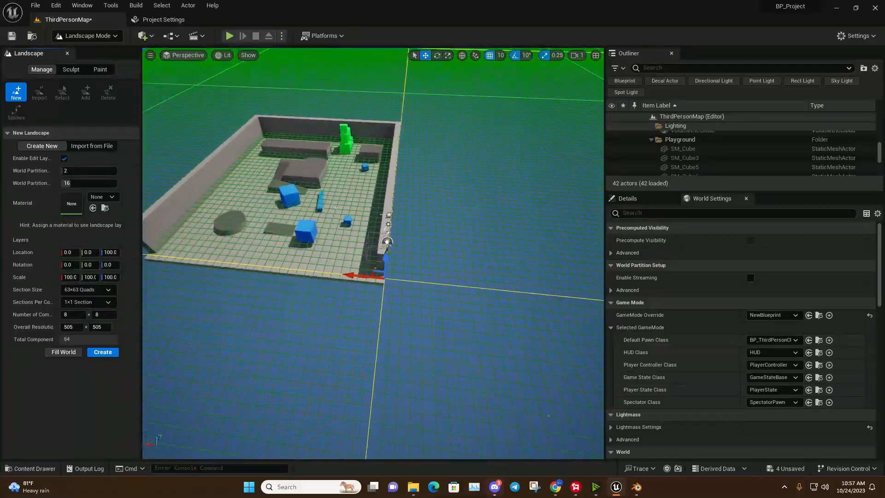
right_drag(461, 185, 454, 161)
drag(492, 119, 478, 188)
mouse_move(292, 169)
right_down()
mouse_move(273, 194)
mouse_move(292, 168)
right_up()
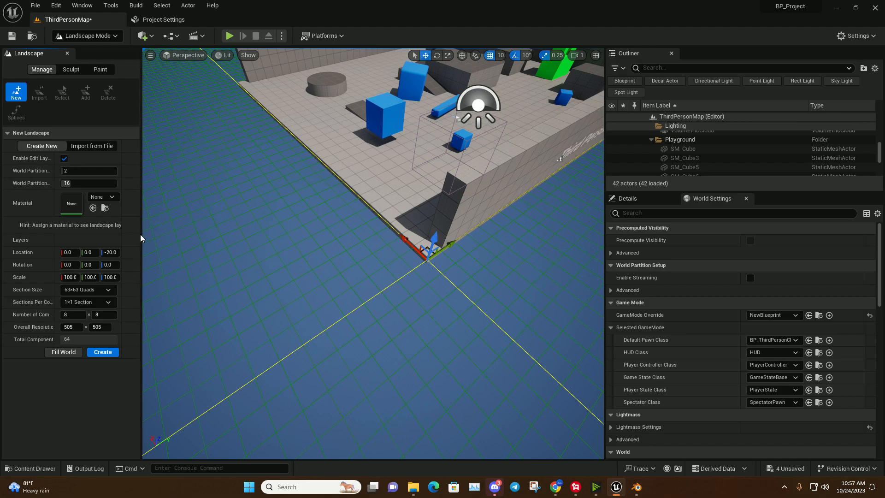
- Try a section size of 255×255 Quads for the new landscape, and settle on 127×127 Quads
drag(140, 235, 216, 236)
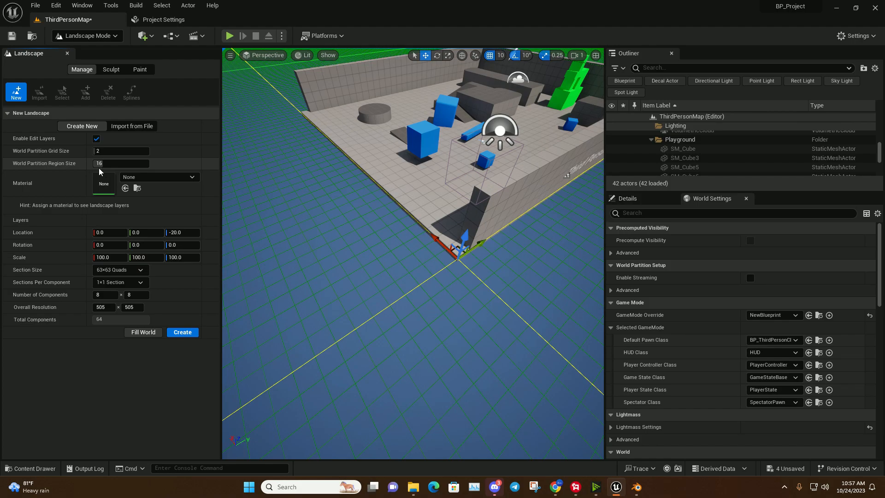
right_drag(453, 246, 450, 180)
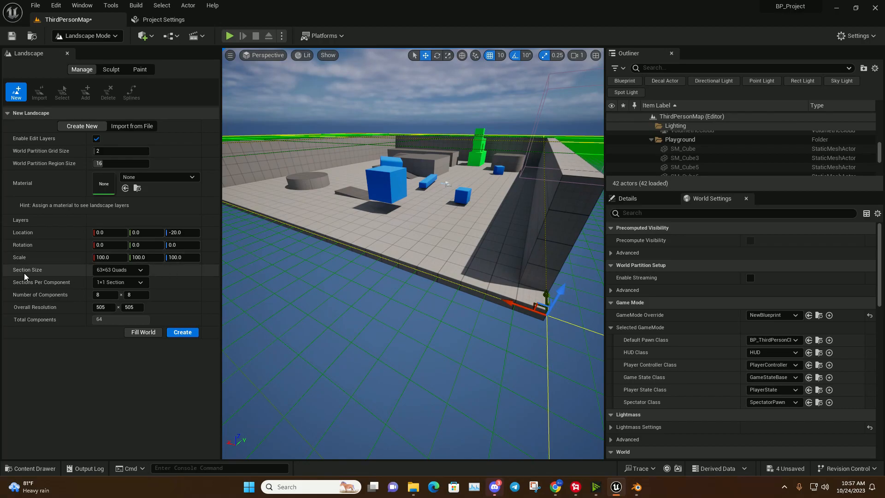
click(128, 269)
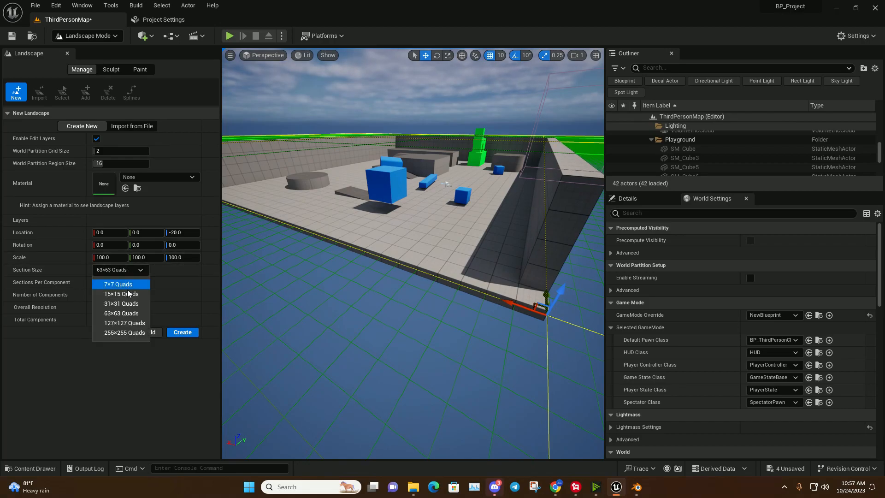
click(116, 332)
mouse_move(240, 295)
right_down()
mouse_move(258, 277)
mouse_move(237, 279)
right_up()
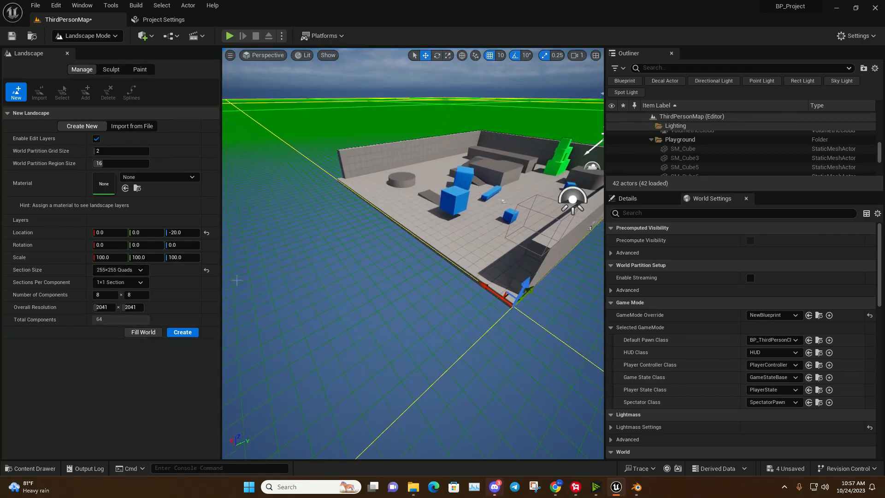
click(130, 271)
click(126, 321)
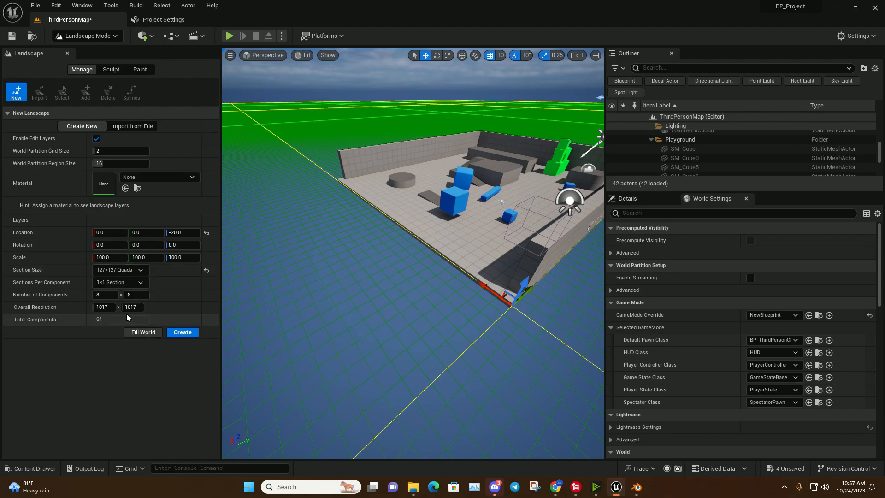
- Try 2×2 Sections per component for the landscape and return it to 1×1 Section
click(136, 284)
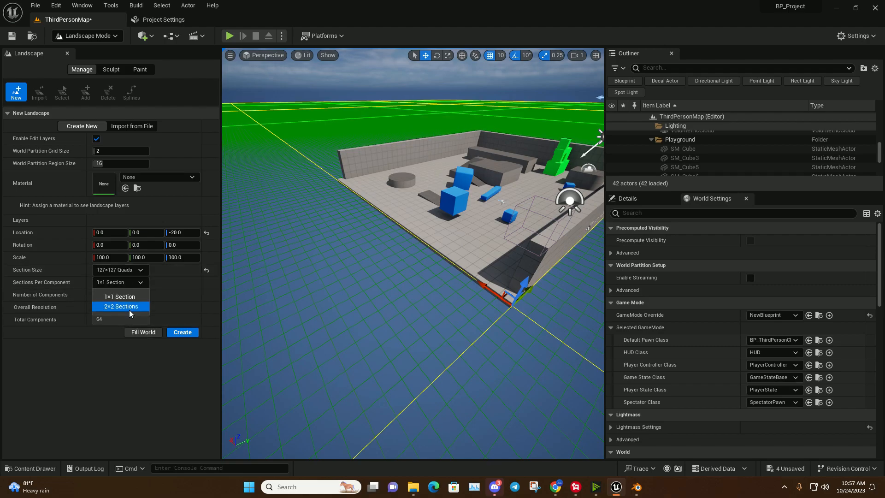
click(129, 307)
click(140, 283)
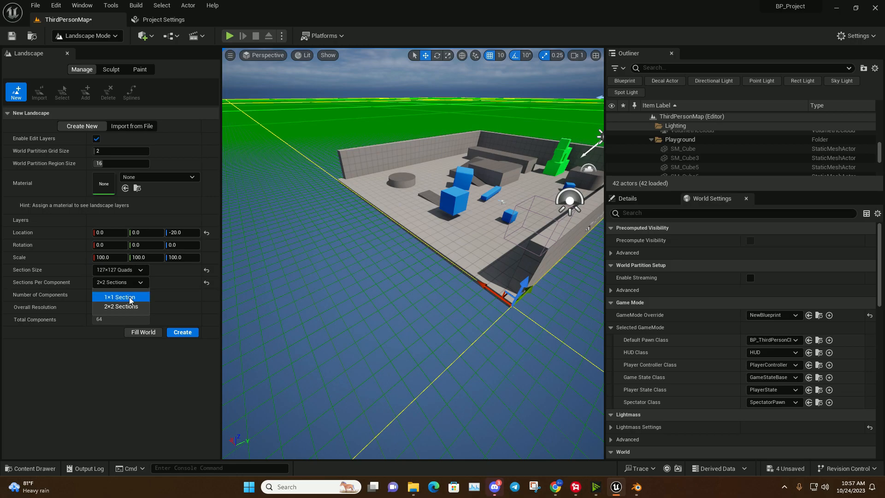
click(120, 297)
- Try 16 as the first number of landscape components, view the preview grid, and put it back to 8
click(104, 295)
text(16)
key(Return)
drag(106, 295, 103, 295)
right_drag(365, 240, 440, 240)
key(s)
key(a)
click(105, 294)
text(8)
key(Return)
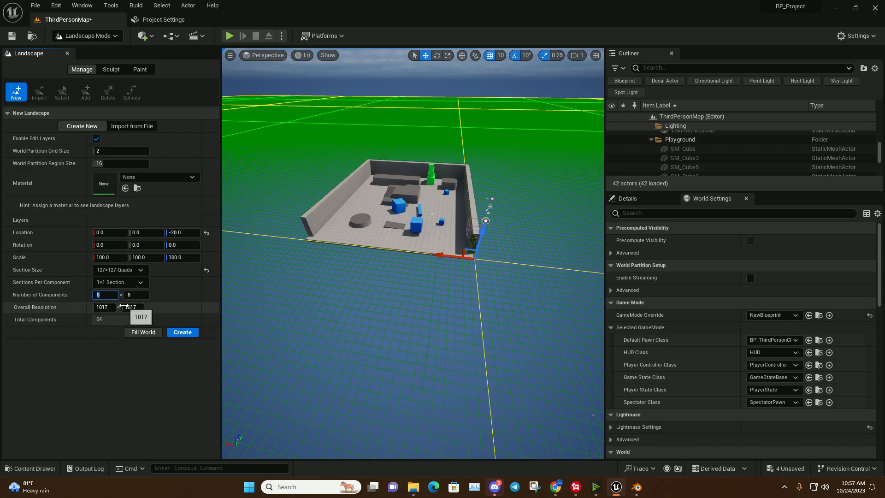
- Create the landscape from the configured settings
click(189, 334)
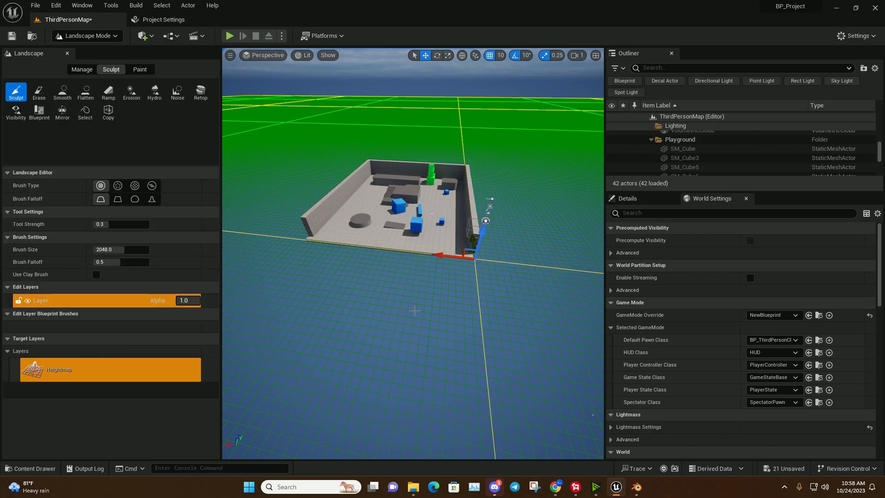
mouse_move(415, 311)
right_down()
mouse_move(428, 310)
mouse_move(426, 318)
mouse_move(318, 290)
right_up()
key(w)
- Play the level, run the character off the playground floor onto the new landscape, and end the session
click(230, 37)
click(490, 166)
key(w)
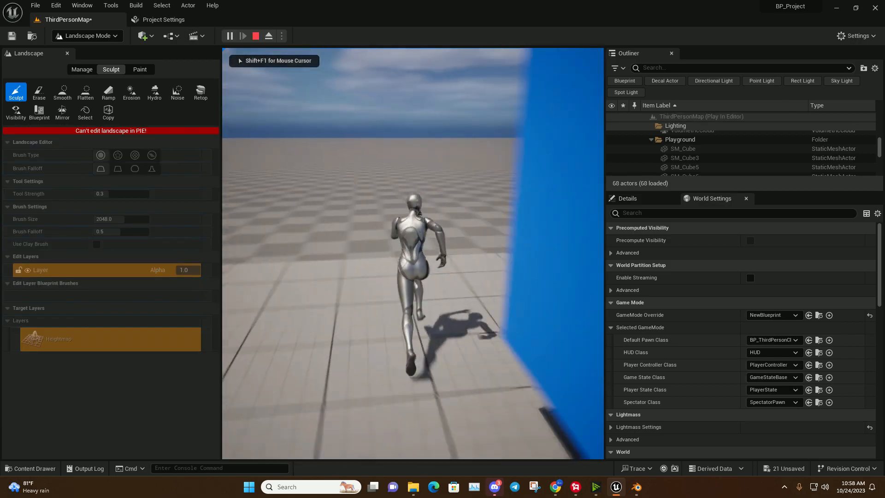
key(w)
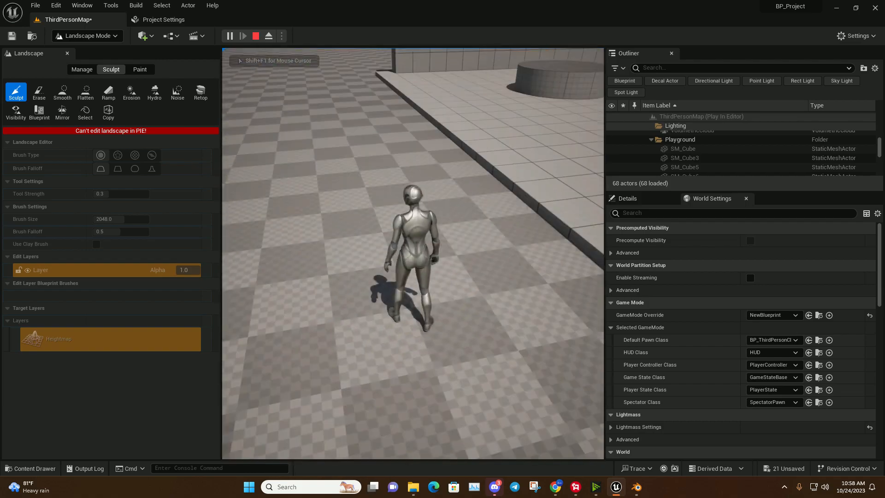
key(Escape)
- Save the level with its new landscape
mouse_move(490, 166)
right_down()
mouse_move(490, 230)
mouse_move(545, 208)
mouse_move(488, 184)
mouse_move(504, 160)
mouse_move(461, 162)
right_up()
key(s)
key(s)
click(84, 40)
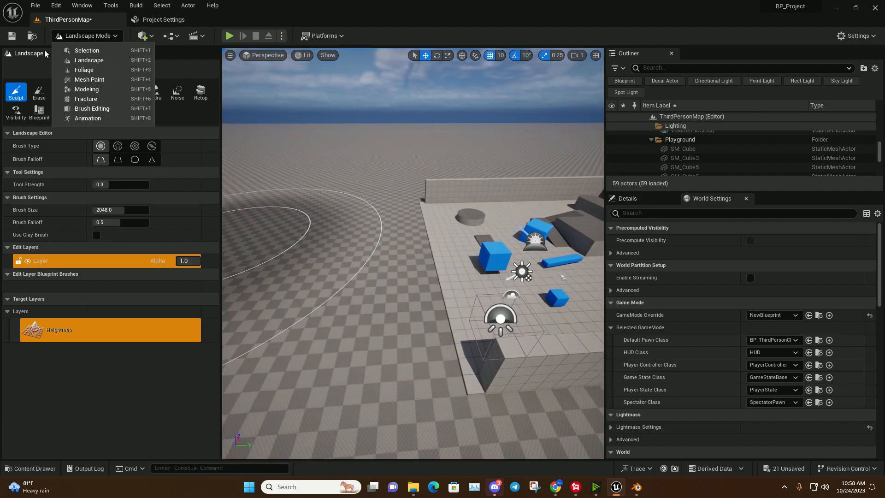
click(11, 37)
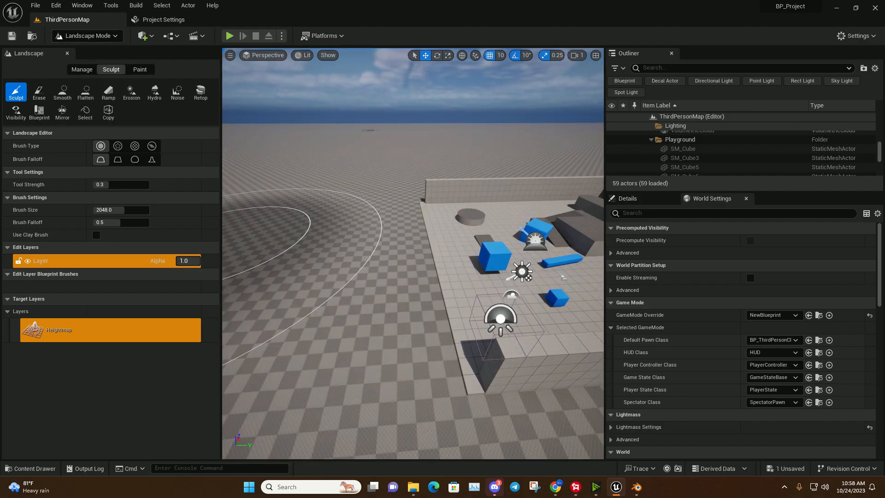
- Return to Selection mode and move one quarter of the round platform out onto the landscape
click(82, 36)
click(95, 51)
mouse_move(323, 207)
right_down()
mouse_move(344, 217)
mouse_move(318, 214)
right_up()
key(w)
click(390, 147)
drag(389, 145, 204, 153)
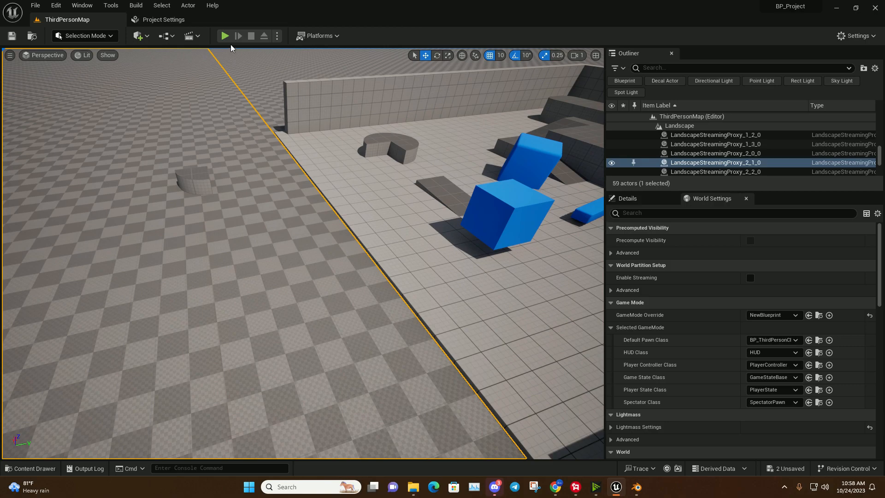
- Play the level, run across the landscape, jump onto the moved quarter cylinder, and end the session
click(225, 35)
key(w)
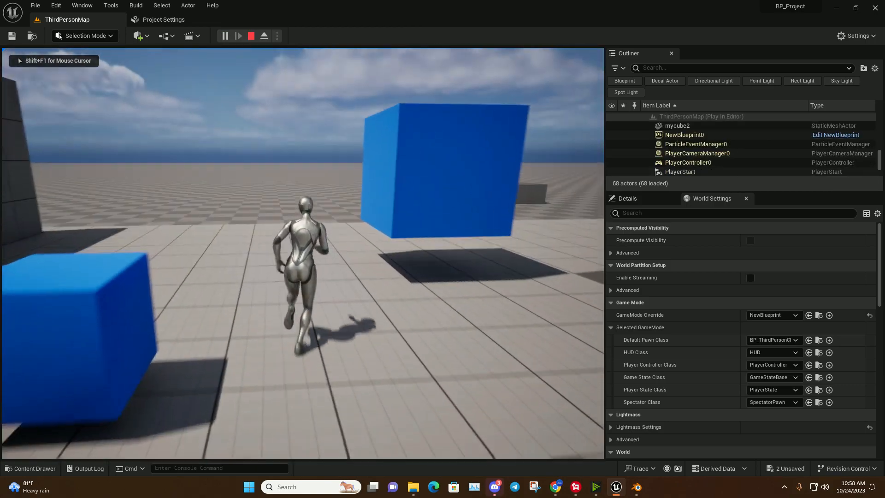
key(space)
key(space)
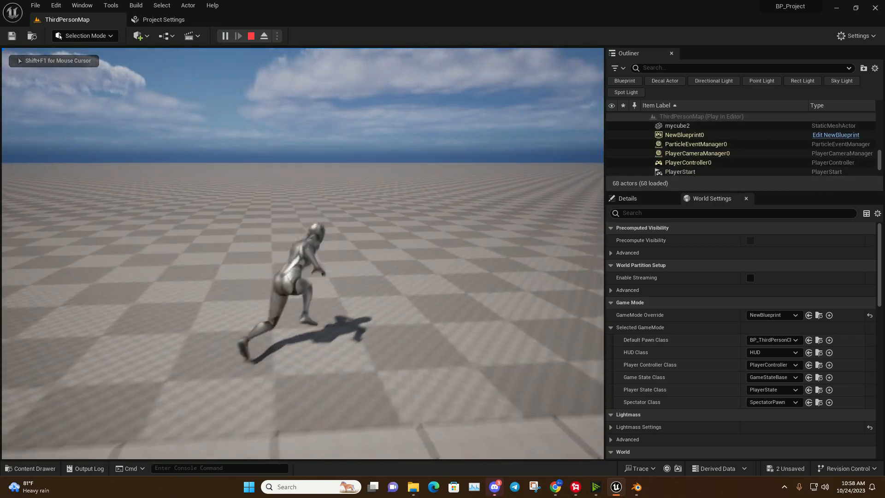
key(space)
key(space)
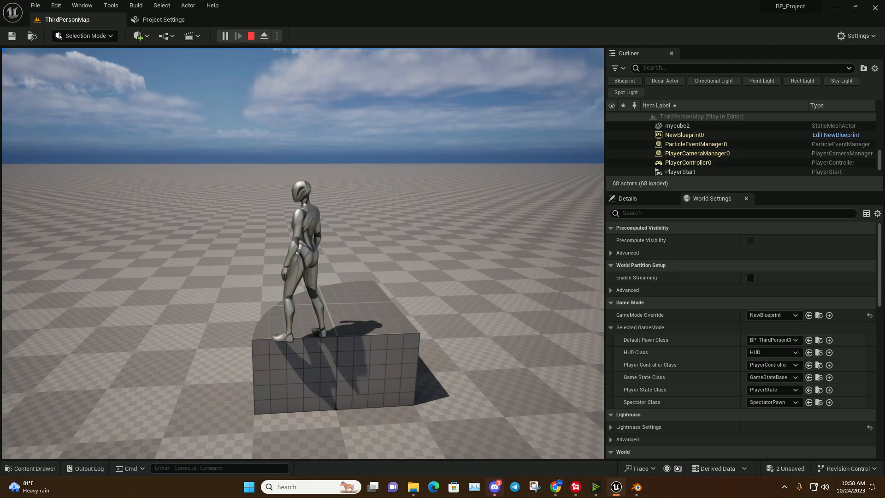
key(Escape)
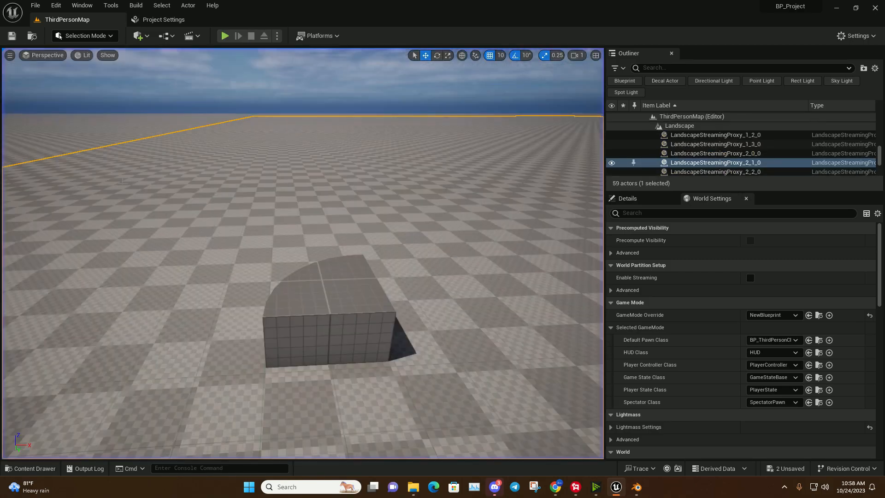
click(31, 469)
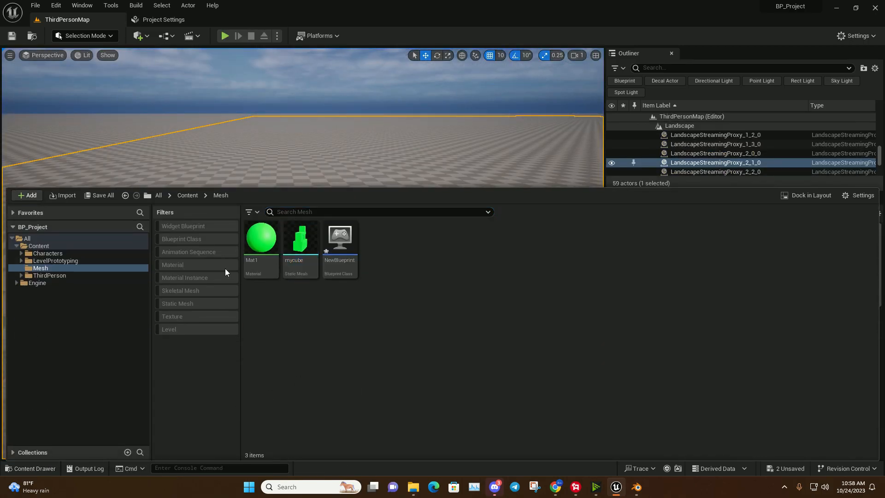
click(64, 196)
click(876, 7)
click(196, 64)
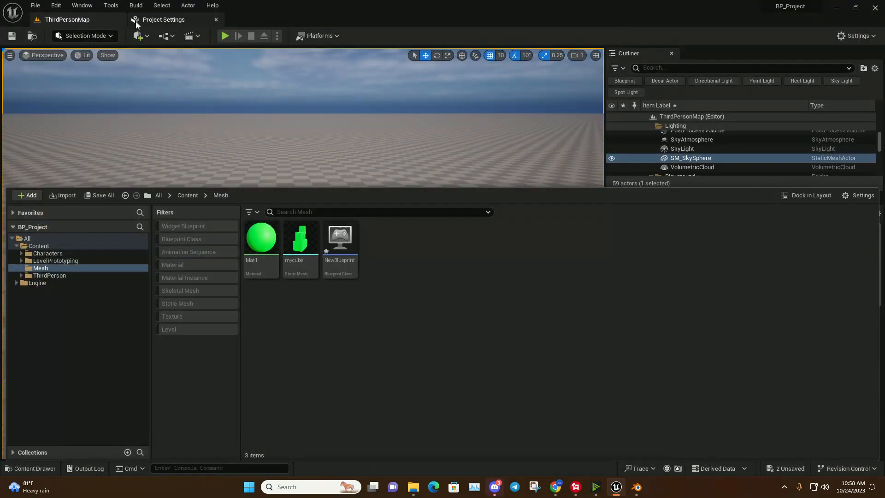
- Switch to Foliage mode to look over its paint settings, and return to Selection mode
click(84, 36)
click(103, 74)
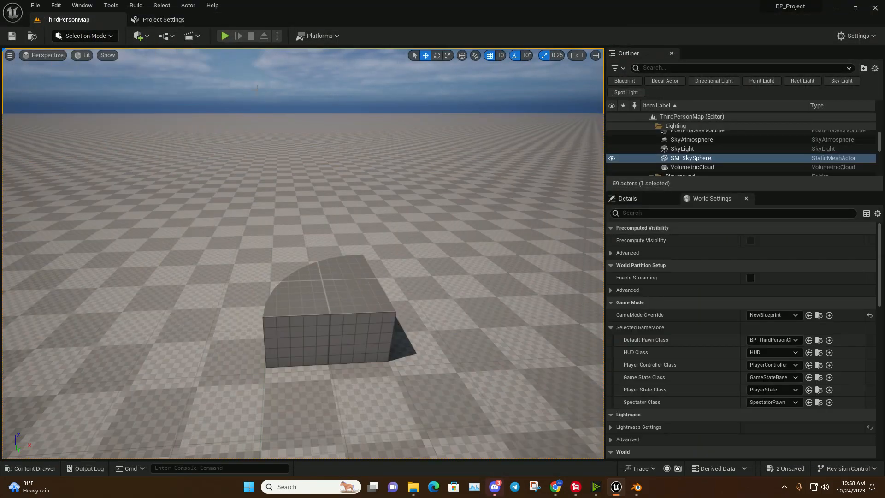
right_drag(413, 254, 387, 237)
key(w)
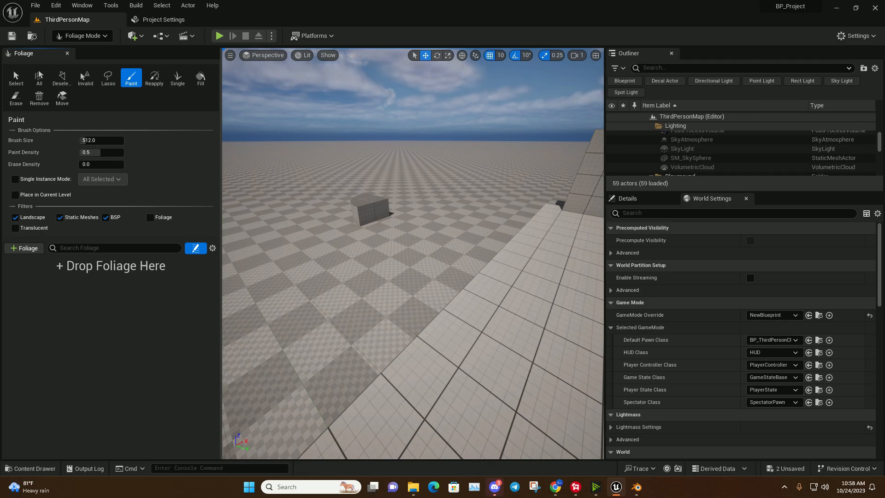
right_drag(413, 254, 480, 272)
key(s)
click(83, 36)
click(78, 49)
- Save the current level and the unsaved NewBlueprint asset
click(12, 36)
click(47, 469)
click(104, 198)
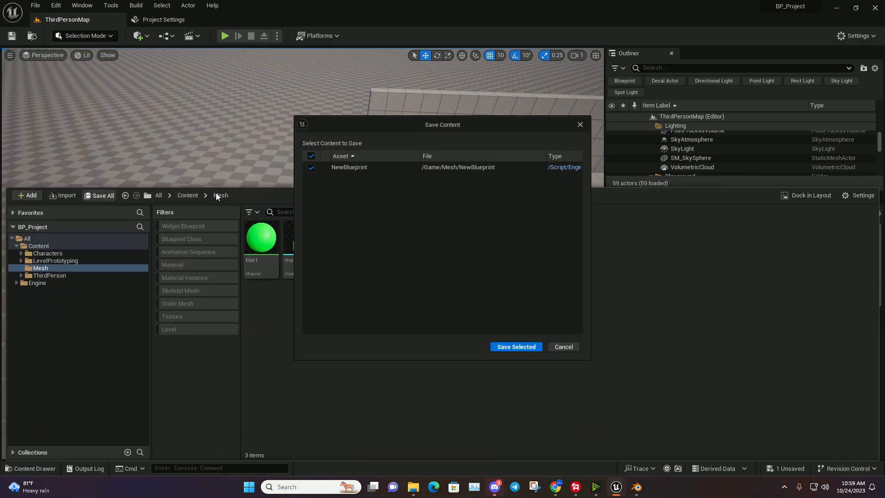
click(515, 347)
- Switch to the Epic Games Launcher, maximize its window, and go to the start of the Library's Vault
click(190, 195)
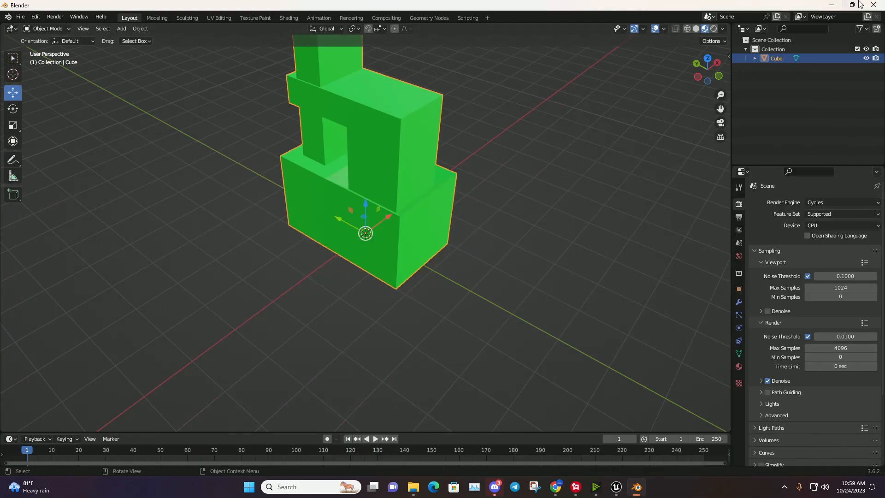
click(836, 4)
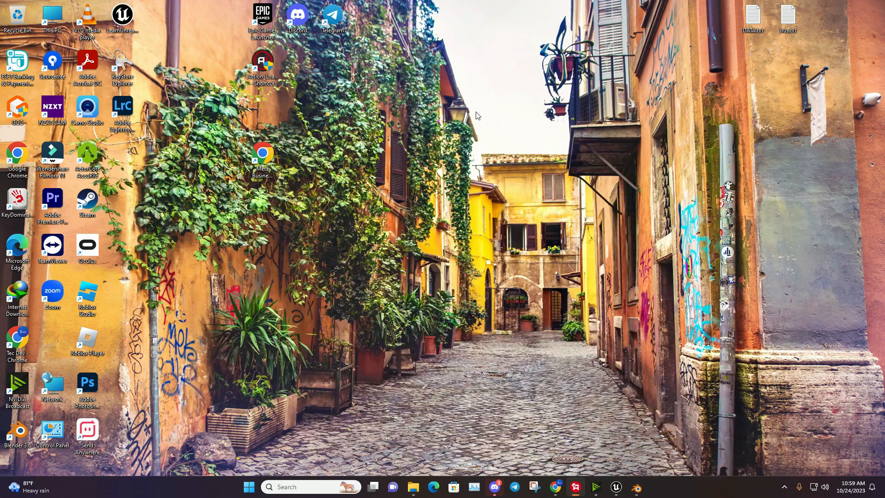
double_click(264, 16)
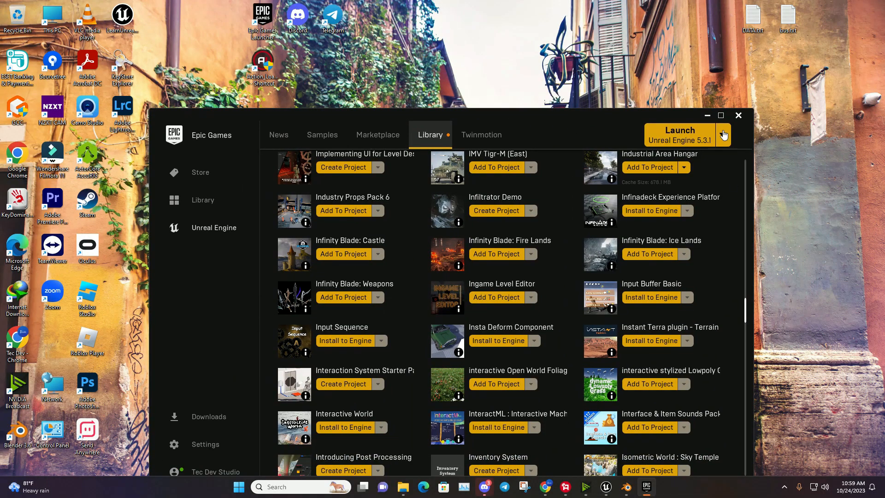
click(722, 115)
drag(879, 262, 882, 102)
scroll(174, 129, up, 2)
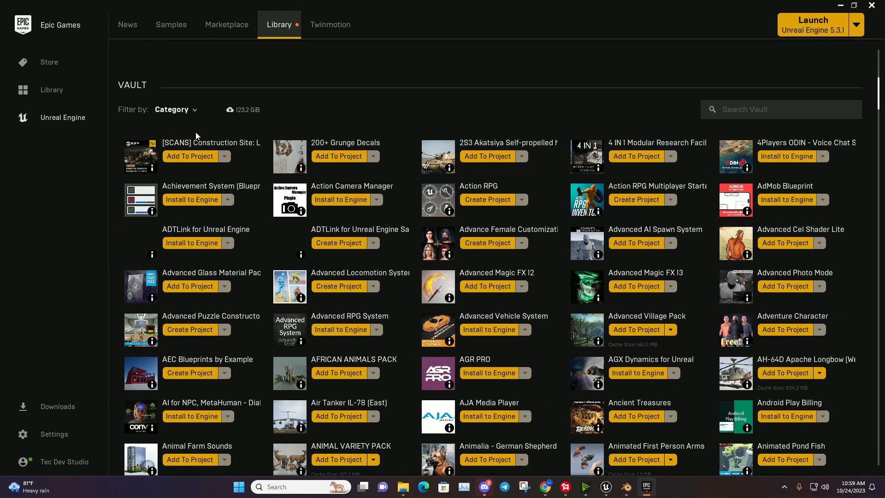
- Filter the Vault by the Environments category and look over the listed packs
click(196, 110)
click(206, 143)
scroll(225, 257, down, 3)
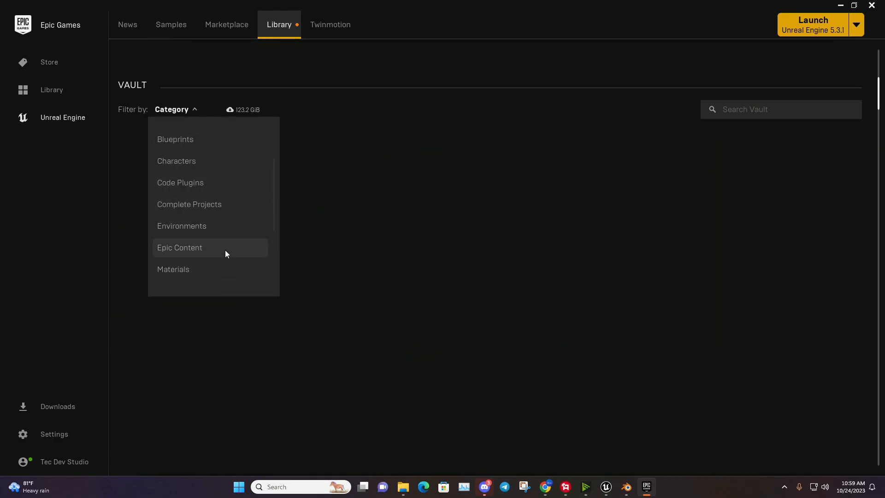
click(251, 226)
scroll(526, 167, down, 1)
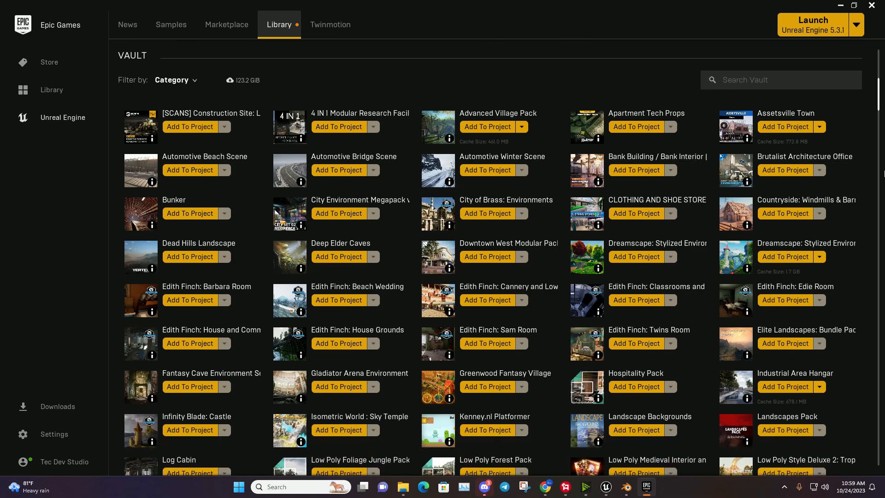
- Start adding the cached Dreamscape: Stylized Environment pack to a project, and check the open project's name in Unreal Editor
mouse_move(880, 98)
mouse_down()
mouse_move(884, 125)
mouse_move(884, 98)
mouse_up()
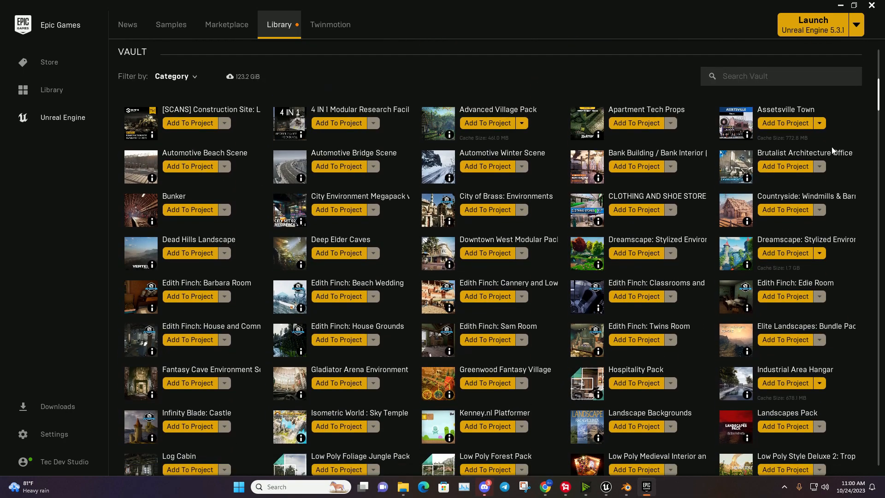
click(776, 255)
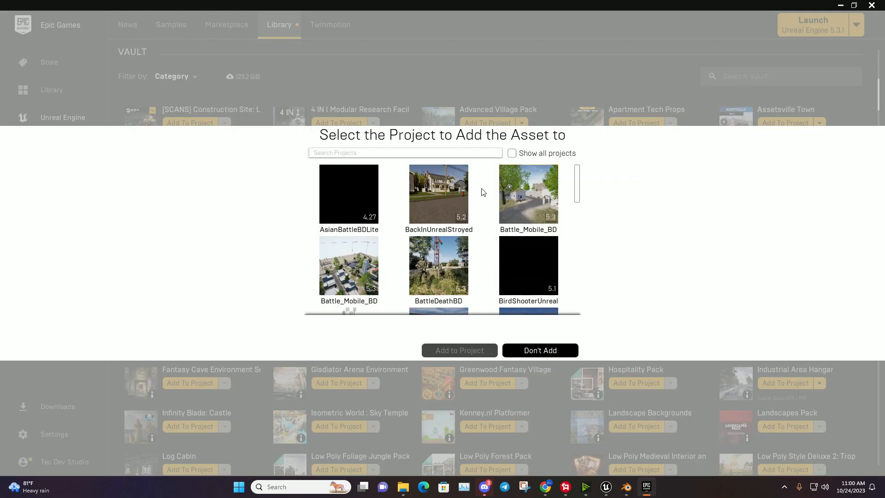
mouse_move(580, 178)
mouse_down()
mouse_move(581, 217)
mouse_move(581, 179)
mouse_up()
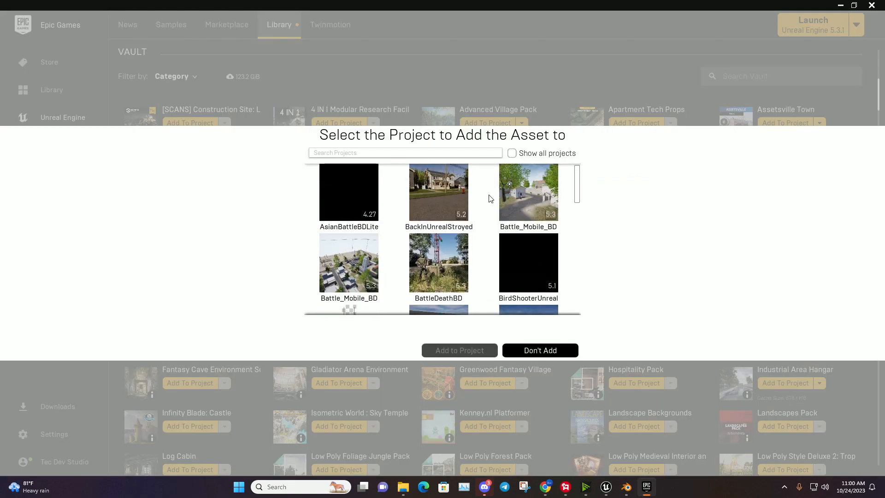
scroll(493, 206, down, 3)
scroll(369, 208, up, 1)
click(339, 155)
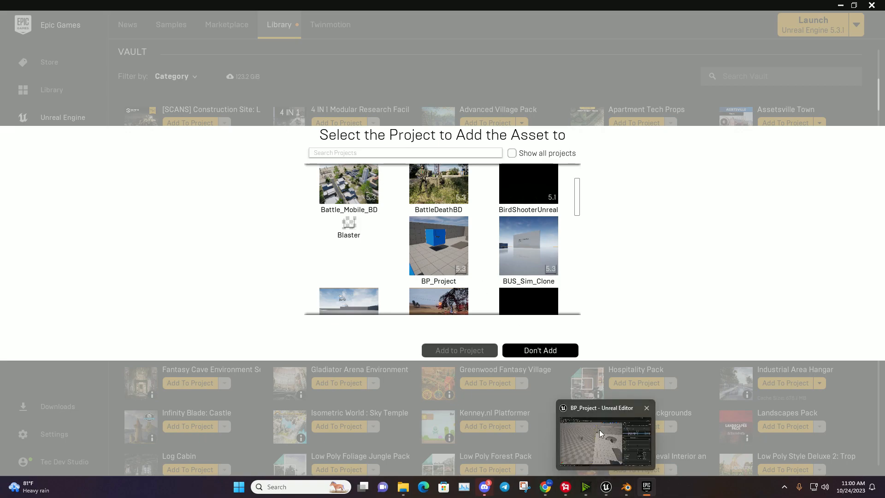
click(607, 488)
mouse_move(780, 10)
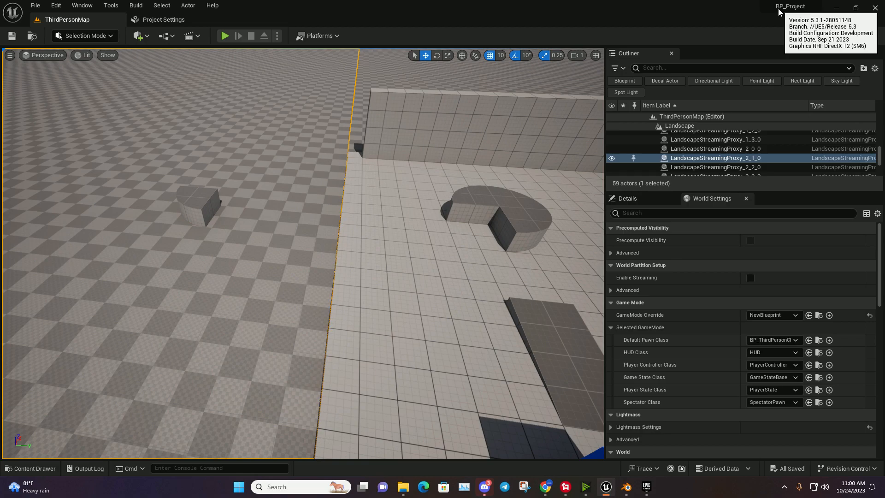
click(598, 416)
- Filter the project choices by "bp_" and add the Dreamscape pack to BP_Project
click(362, 155)
text(bp_)
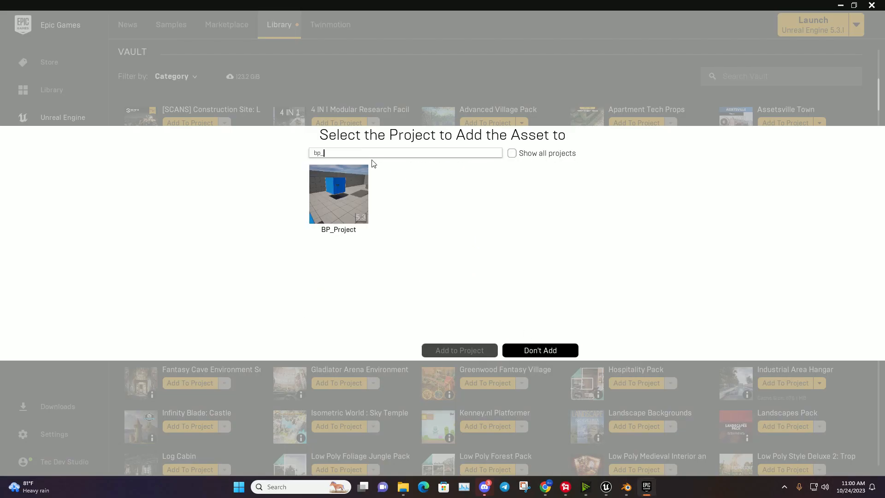
click(350, 183)
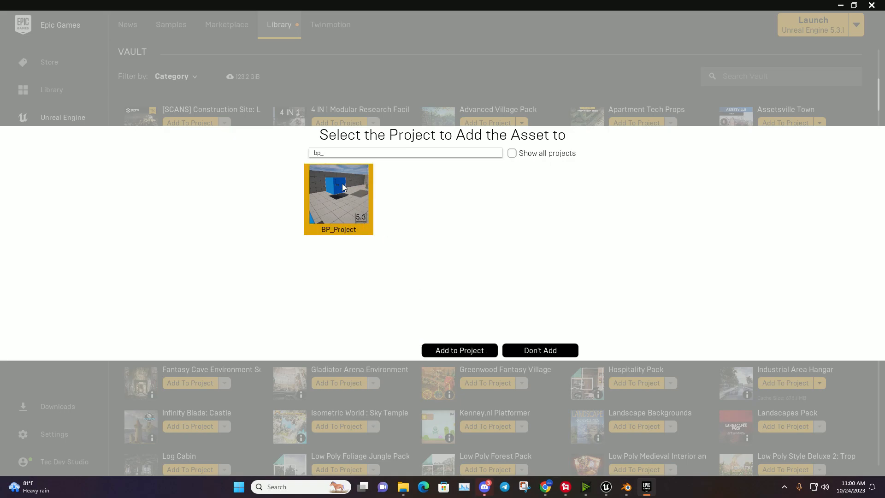
click(450, 350)
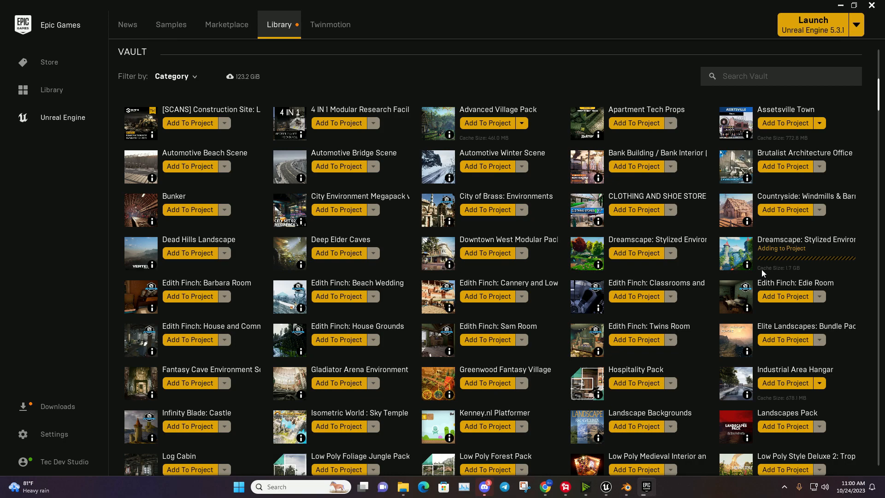
- Switch to Unreal Editor, duplicate the quarter cylinder on the landscape, and place the copy beside the original
click(606, 487)
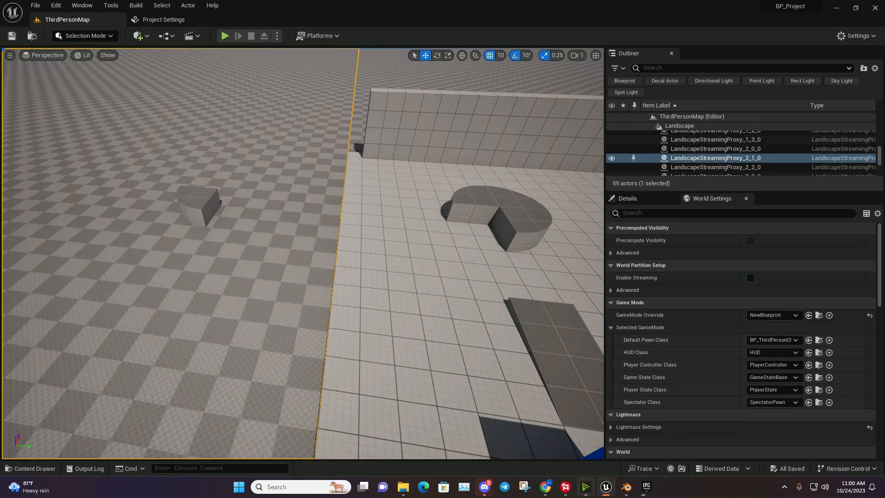
click(88, 37)
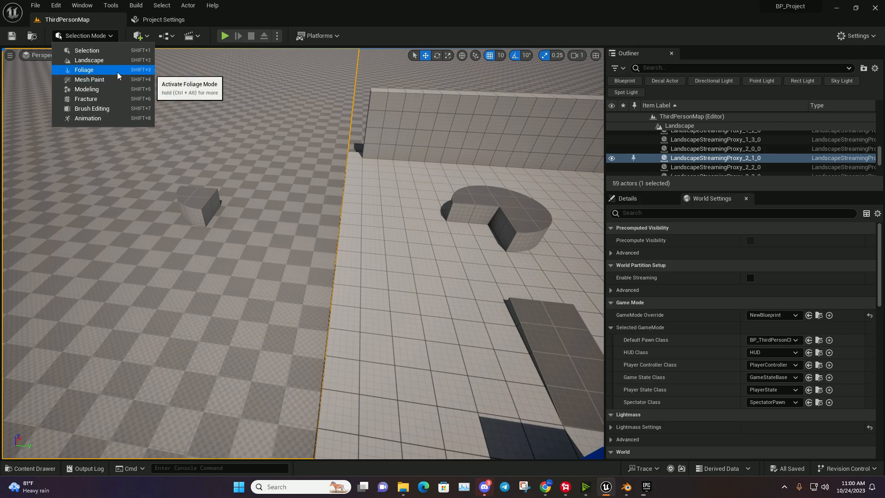
click(98, 39)
click(203, 206)
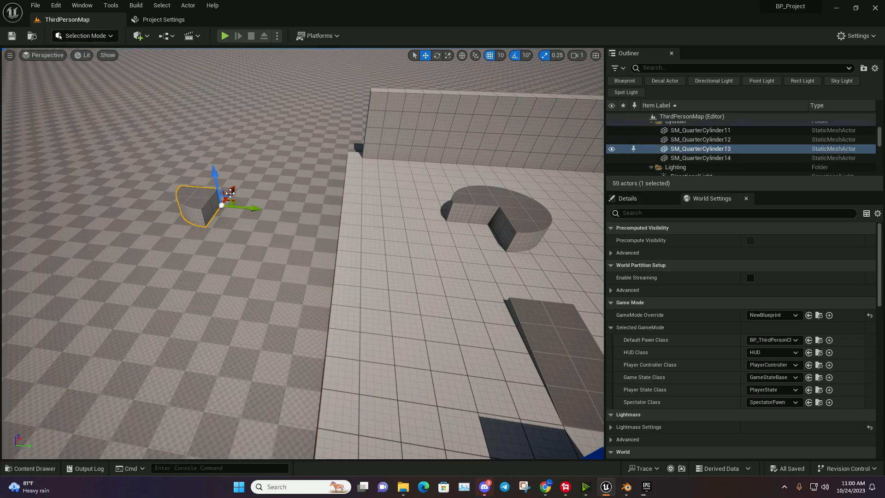
key(f)
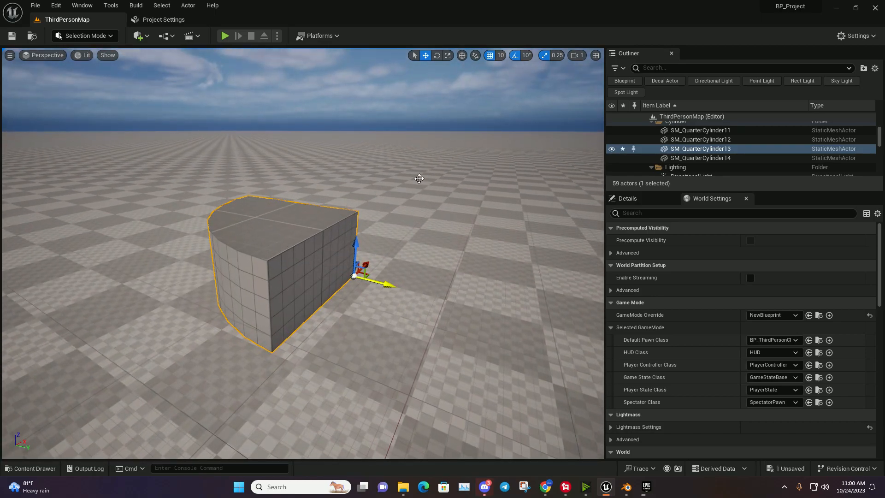
key(ctrl+d)
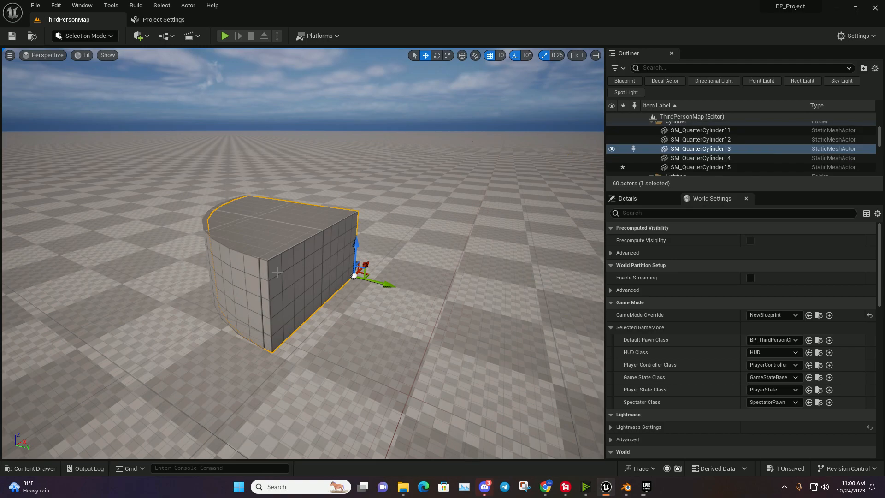
drag(366, 281, 221, 247)
click(388, 249)
right_drag(388, 249, 366, 277)
- Check in the Epic Games Launcher whether the Dreamscape pack has been added, and return to Unreal Editor
click(101, 36)
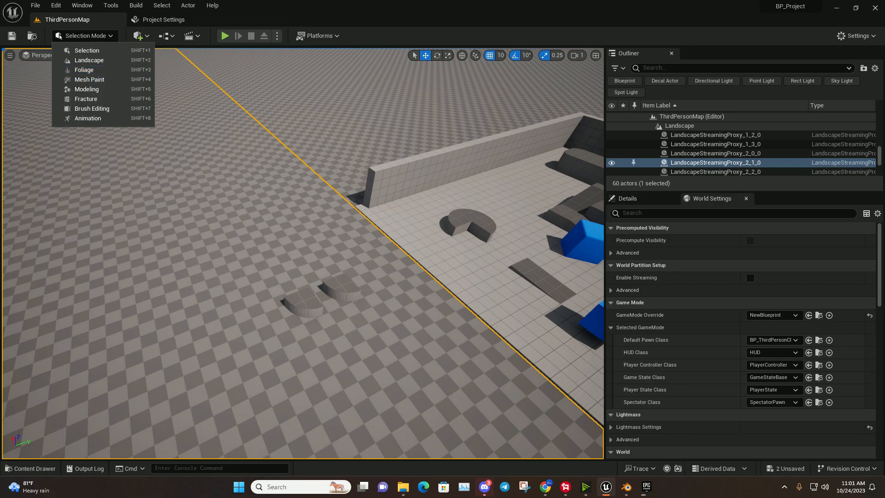
right_drag(258, 185, 235, 148)
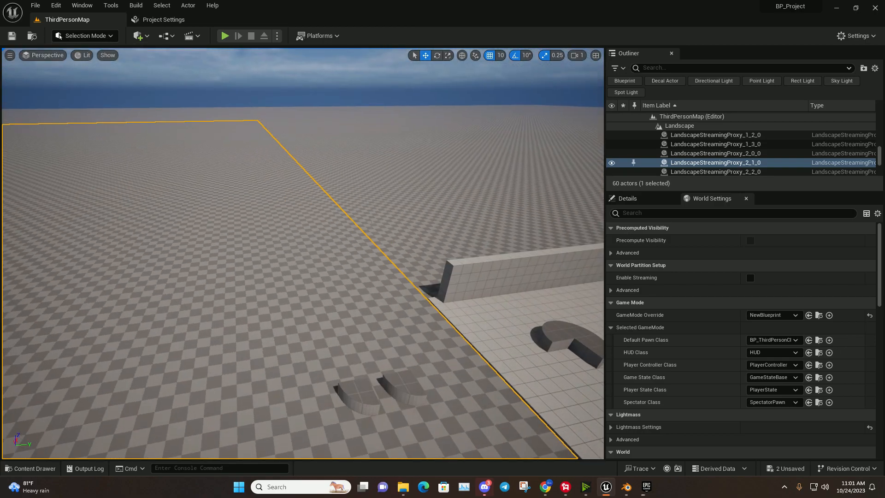
right_drag(277, 193, 341, 182)
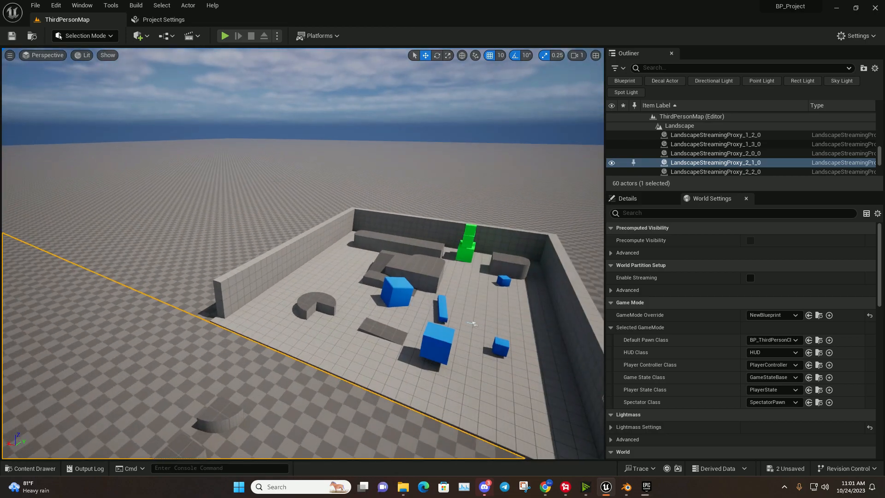
click(647, 487)
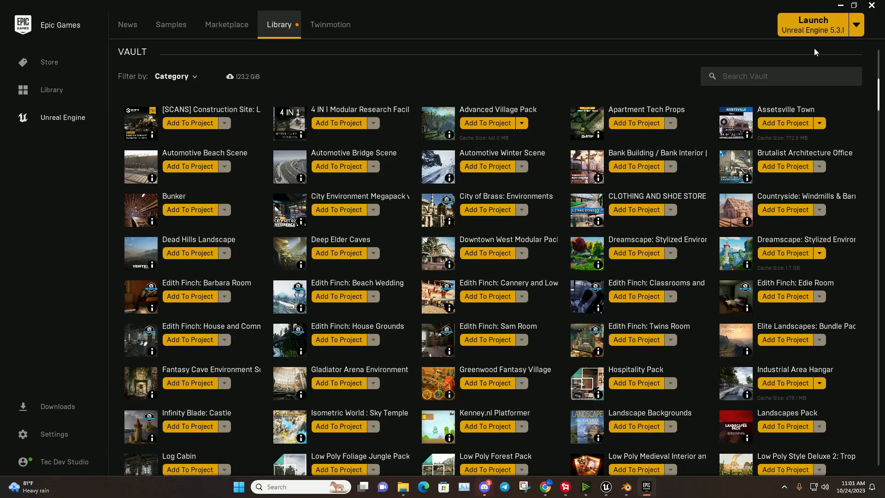
click(842, 4)
- Place SM_Tree_F_02_WIP from DreamscapeSeries/DreamscapeTower/Meshes/Trees on the landscape next to the two quarter cylinders
right_drag(470, 322, 322, 365)
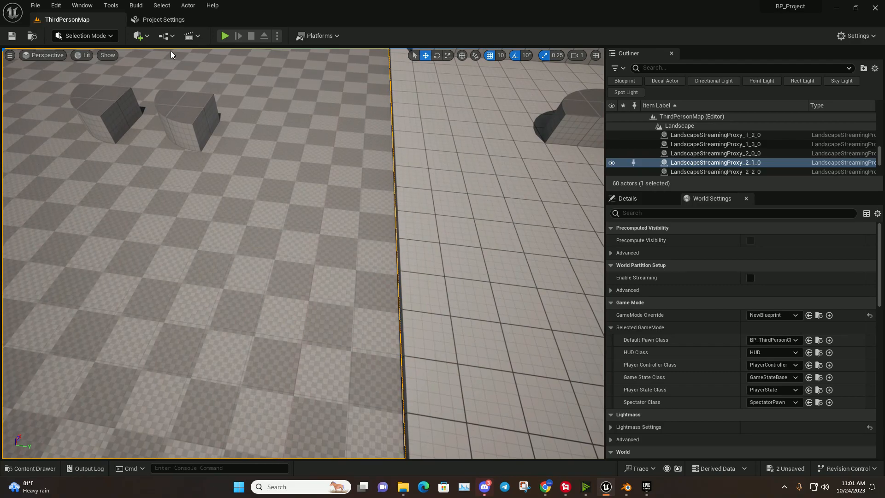
click(105, 36)
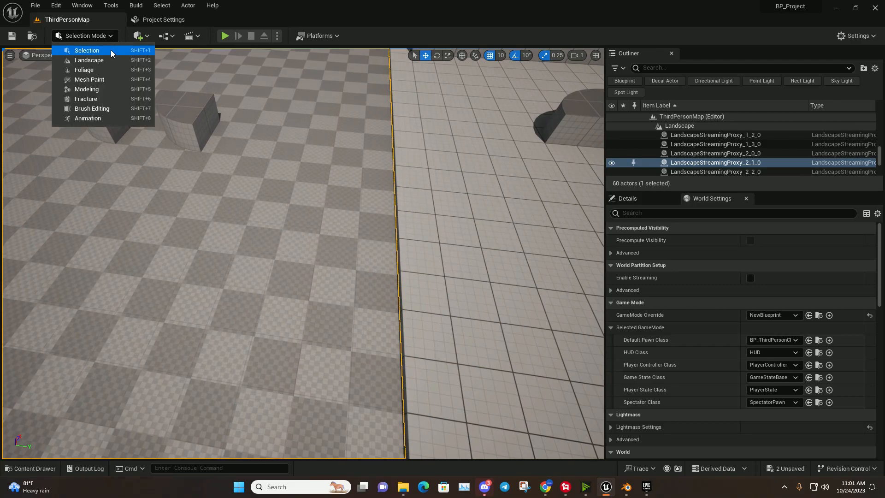
click(36, 466)
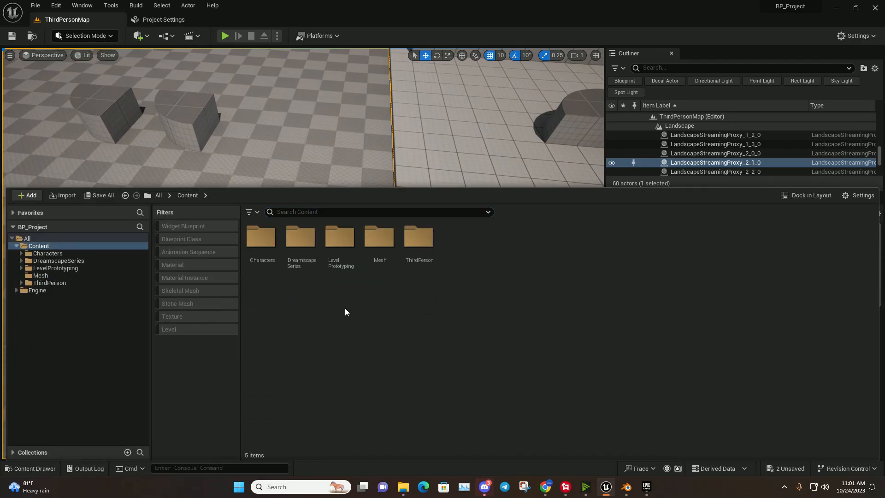
double_click(298, 253)
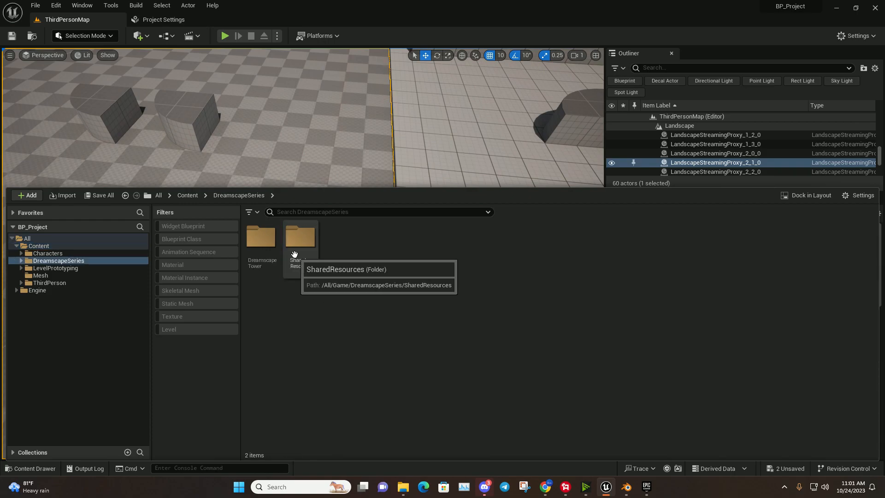
double_click(261, 238)
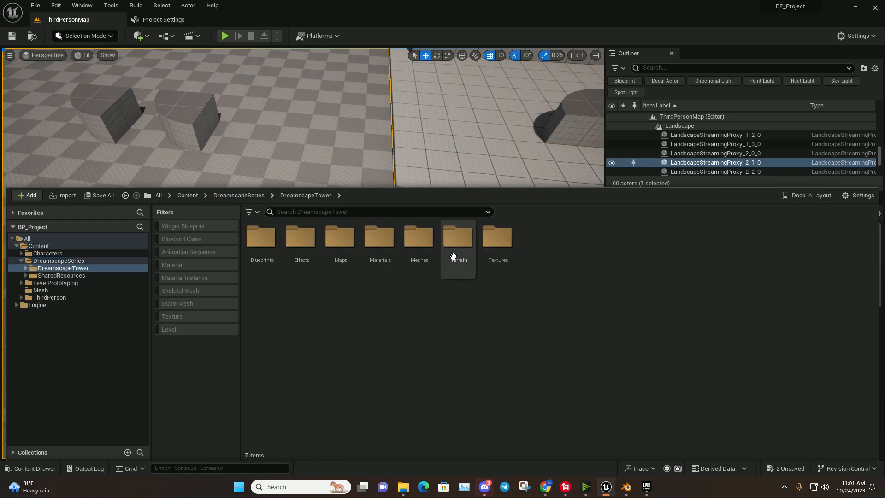
double_click(420, 249)
double_click(535, 247)
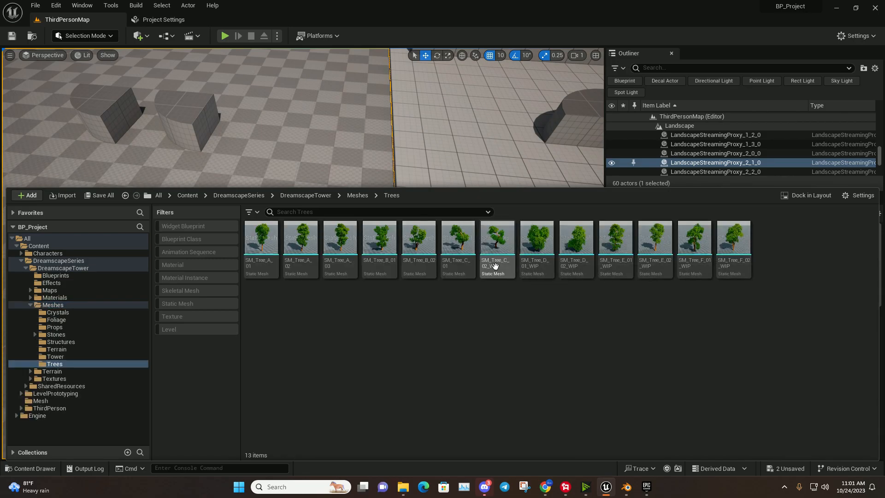
drag(734, 237, 311, 110)
key(f)
click(424, 245)
right_drag(424, 244, 387, 276)
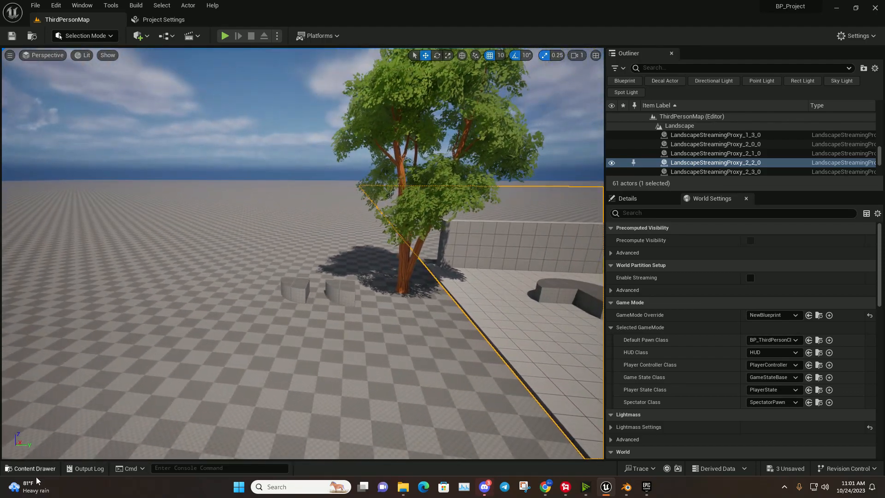
- Place a second SM_Tree_F_02_WIP tree on the landscape, on the other side of the quarter cylinders
click(32, 468)
drag(733, 245, 257, 294)
click(296, 336)
right_drag(295, 337, 339, 299)
click(454, 217)
right_drag(454, 217, 507, 244)
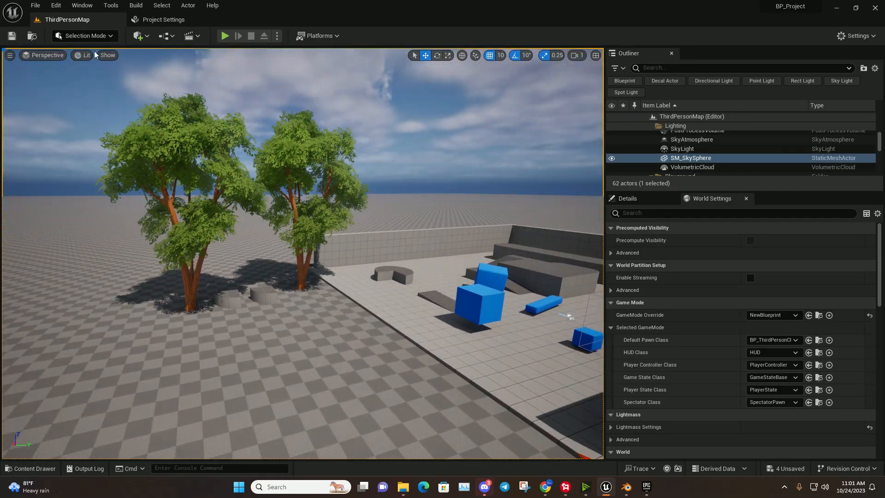
- Switch to Foliage mode, add the SM_HazelBush_03_WIP_FoliageType foliage type, and select it for painting
click(85, 35)
click(83, 71)
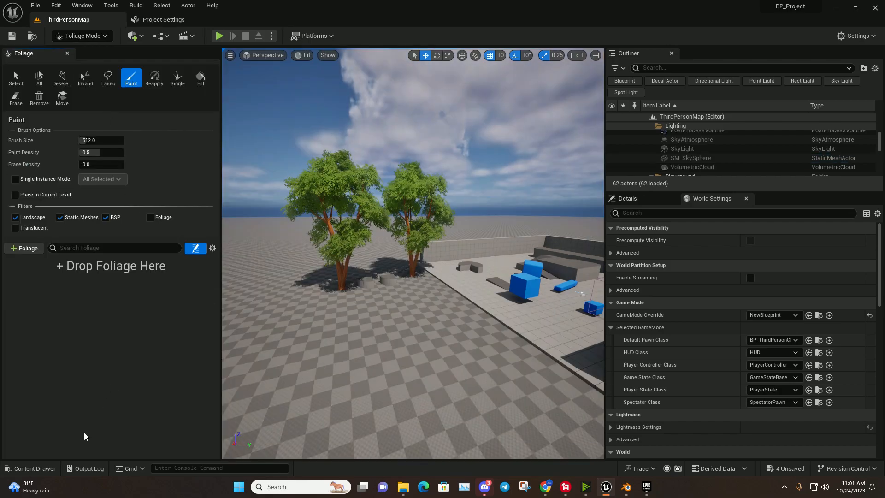
click(33, 468)
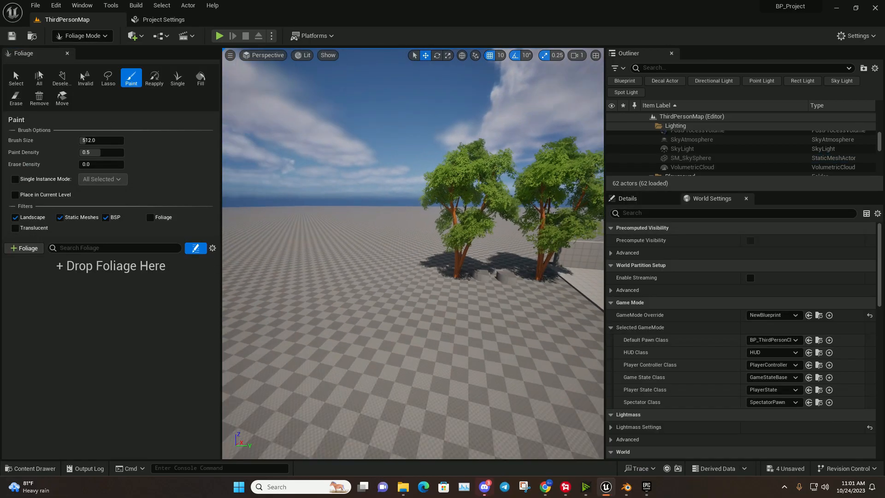
click(24, 248)
scroll(91, 421, down, 5)
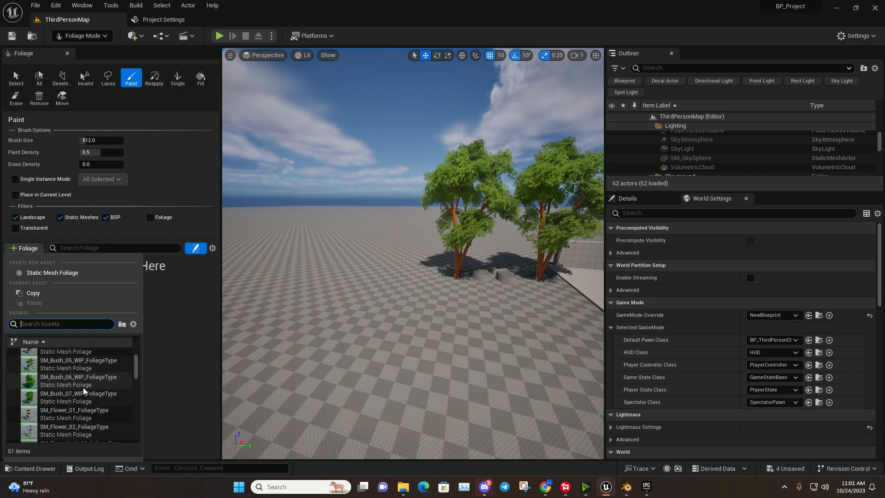
drag(135, 387, 146, 399)
click(78, 402)
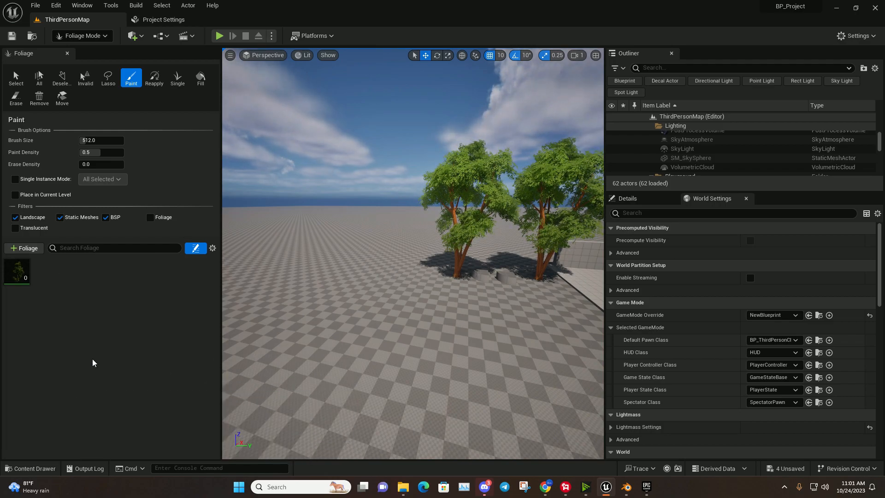
click(17, 283)
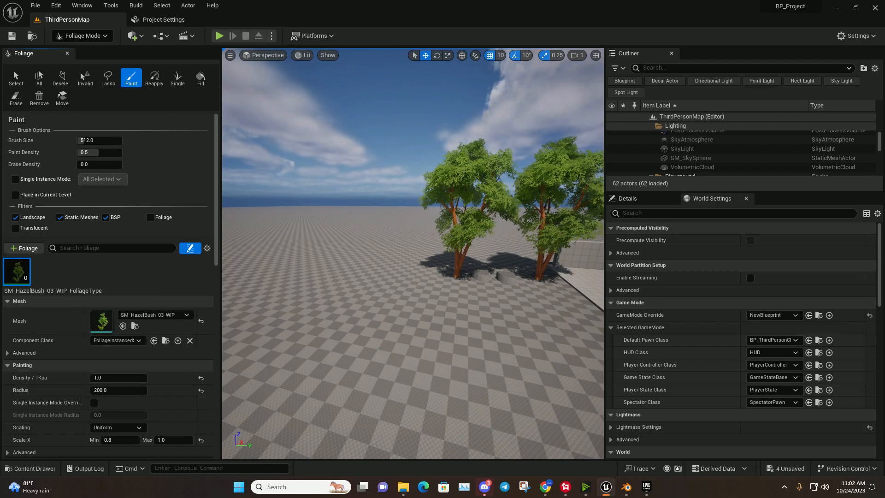
- Paint a test patch of hazel bushes on the landscape and erase it again
right_drag(369, 258, 366, 295)
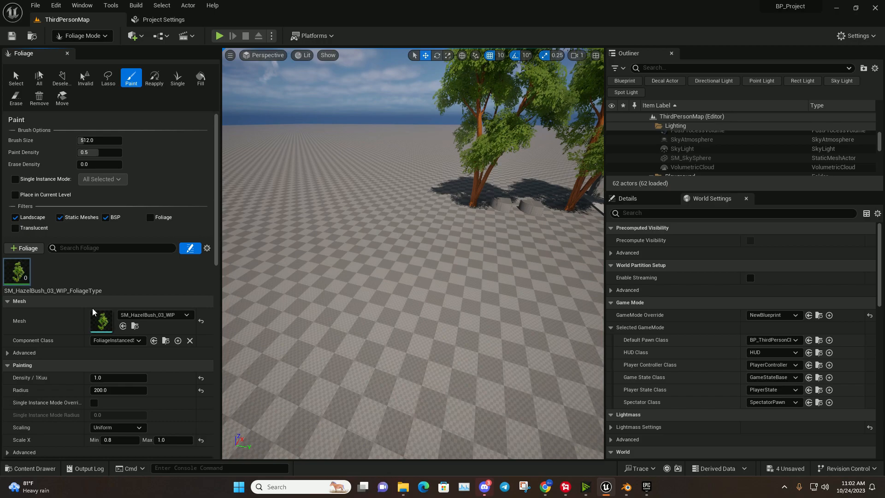
click(318, 234)
right_drag(417, 225, 359, 216)
click(307, 231)
right_drag(306, 231, 318, 226)
key(s)
drag(481, 251, 351, 281)
mouse_move(376, 314)
right_down()
mouse_move(457, 332)
mouse_move(376, 300)
right_up()
key(w)
mouse_move(438, 299)
shift+mouse_down()
mouse_move(309, 243)
mouse_move(352, 234)
shift+mouse_up()
- Set the hazel bush foliage's Scale X range to a minimum of 1.0 and a maximum of 2.0
scroll(111, 385, down, 2)
scroll(111, 385, down, 2)
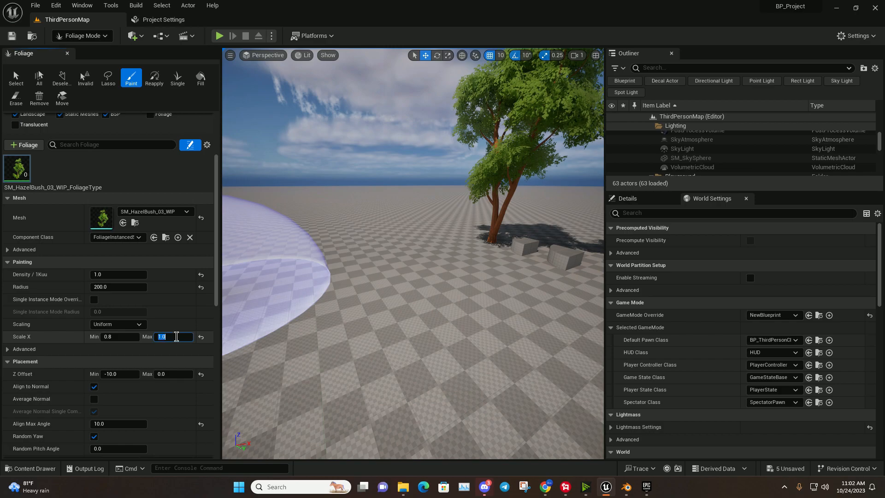
click(133, 336)
- Paint hazel bushes on the landscape around the walled playground and over its far corner
click(379, 266)
right_drag(320, 240, 203, 238)
click(378, 240)
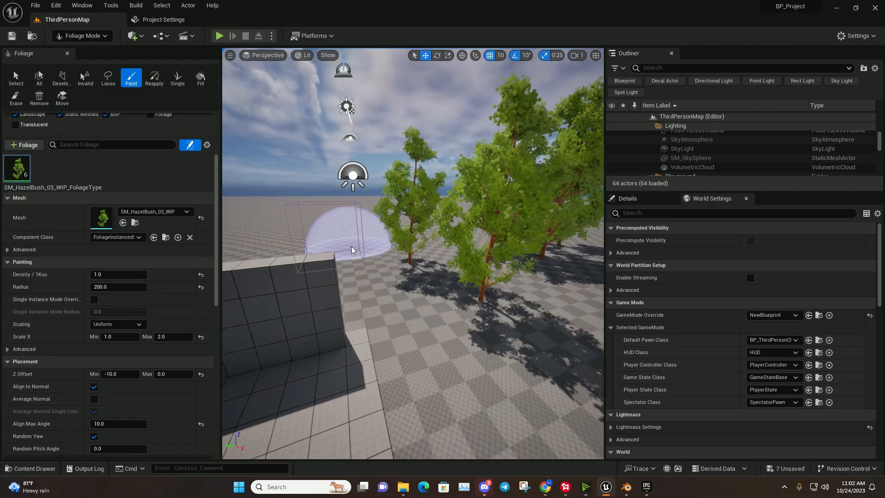
right_drag(346, 234, 411, 235)
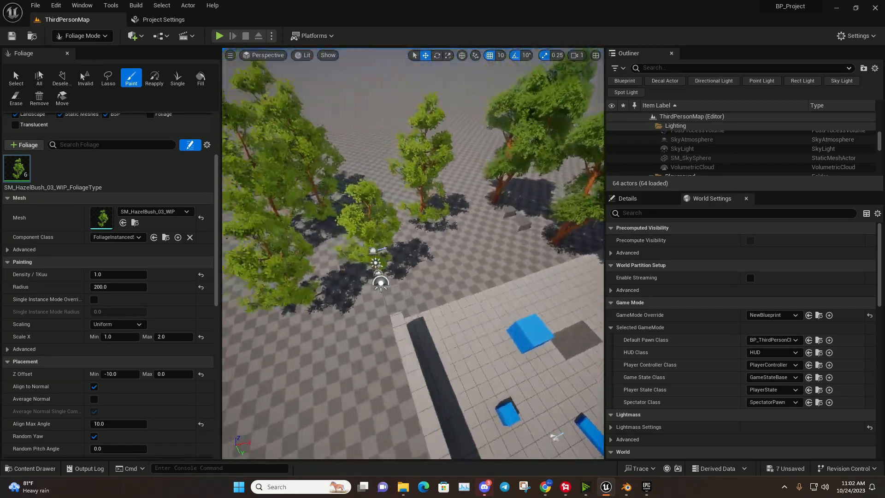
right_drag(410, 235, 438, 236)
drag(413, 162, 480, 194)
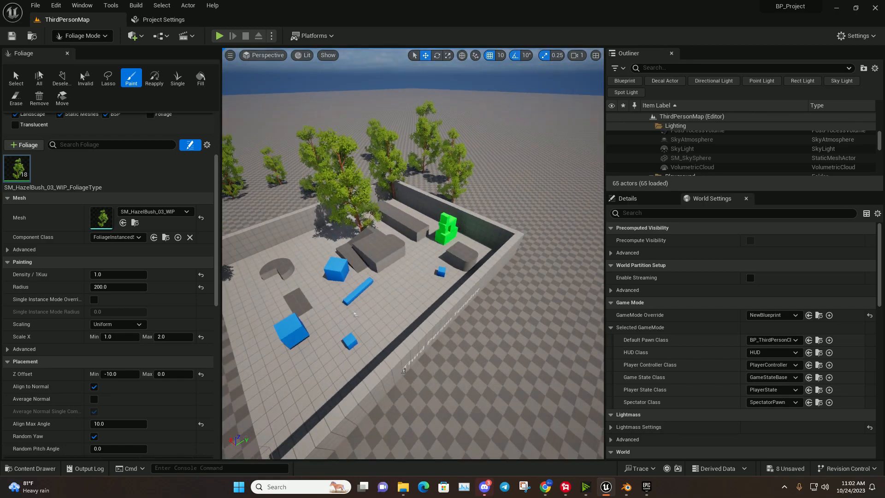
- Paint another stroke of hazel bushes on the open landscape beside the playground
right_drag(475, 207, 530, 222)
drag(537, 221, 565, 375)
right_drag(413, 254, 397, 251)
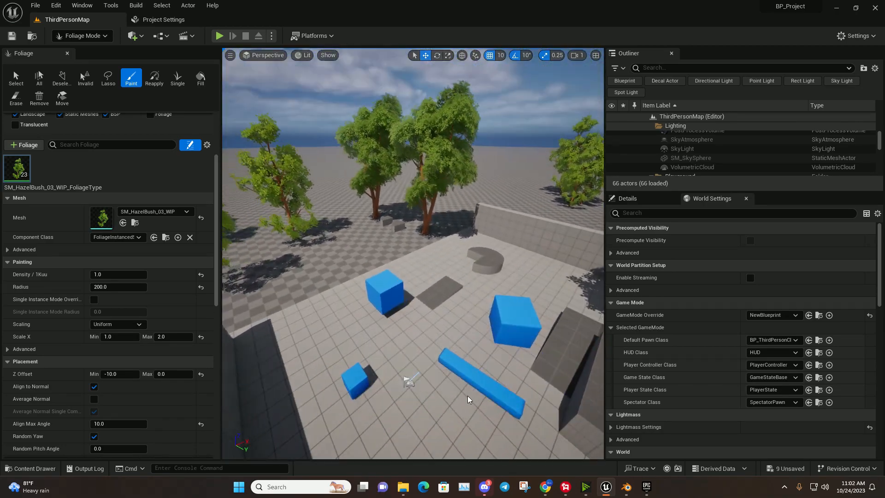
- Play the level in fullscreen and run the character off the playground floor among the painted trees
click(219, 36)
click(328, 192)
key(F11)
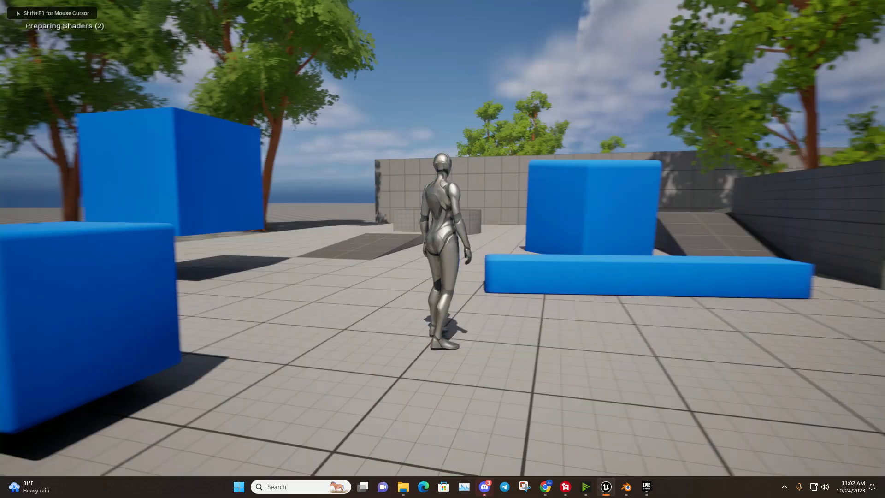
key(w)
key(w)
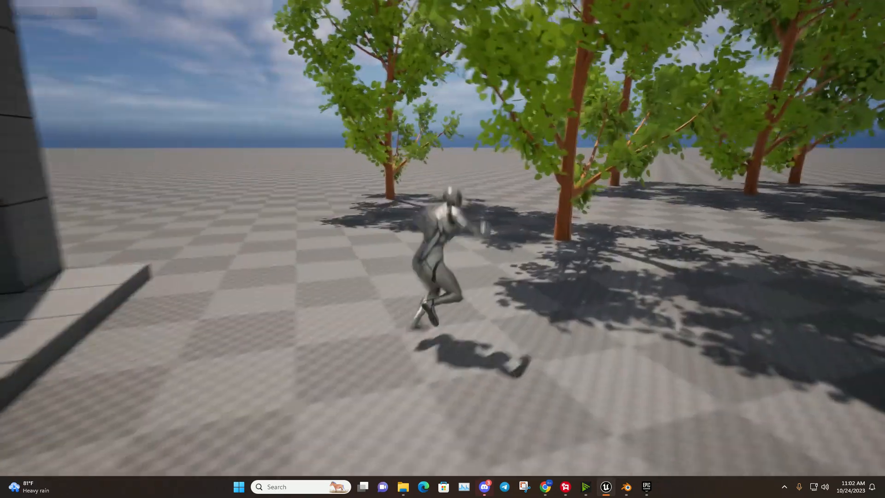
key(w)
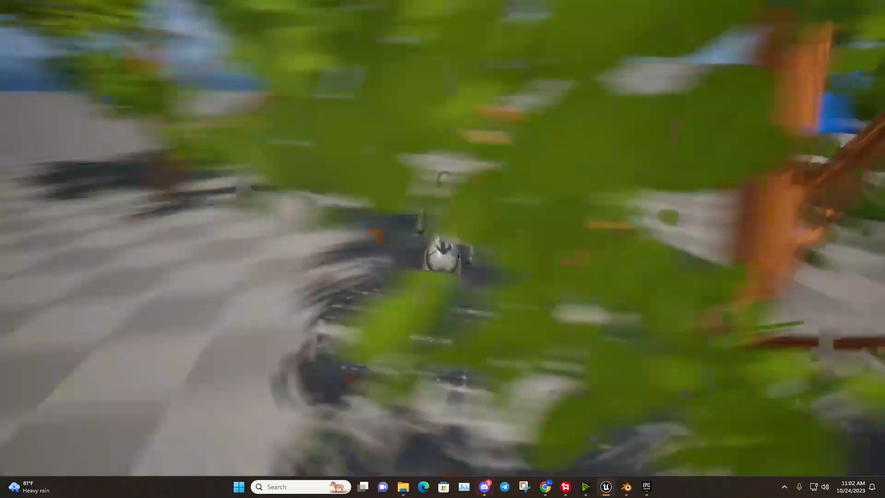
key(w)
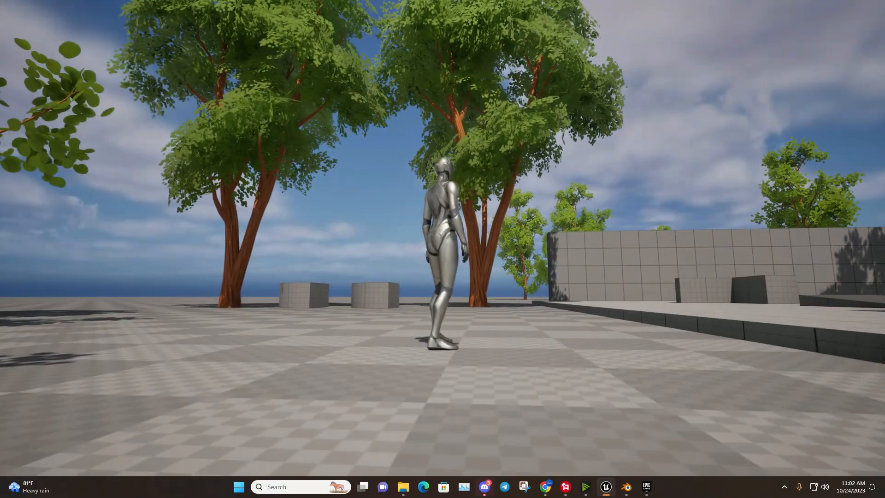
- Move and turn the character beside the playground's edge to inspect the large trees and surroundings
key(d)
key(s)
key(d)
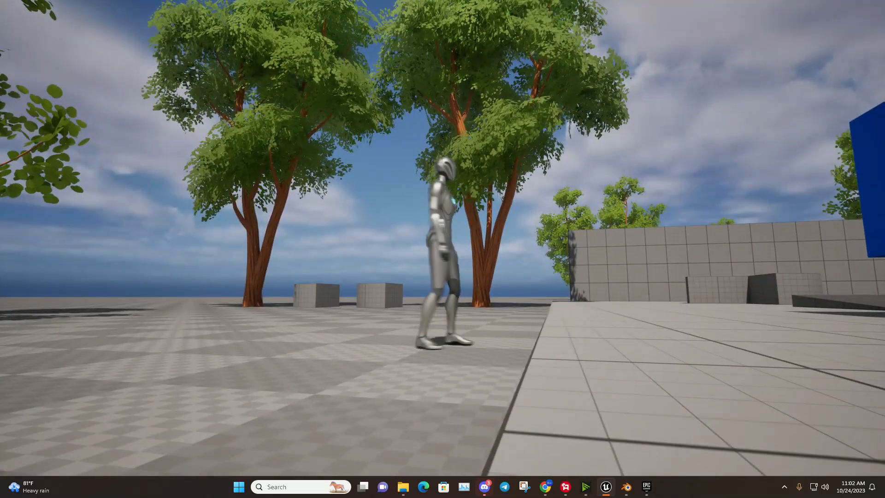
key(a)
key(d)
key(s)
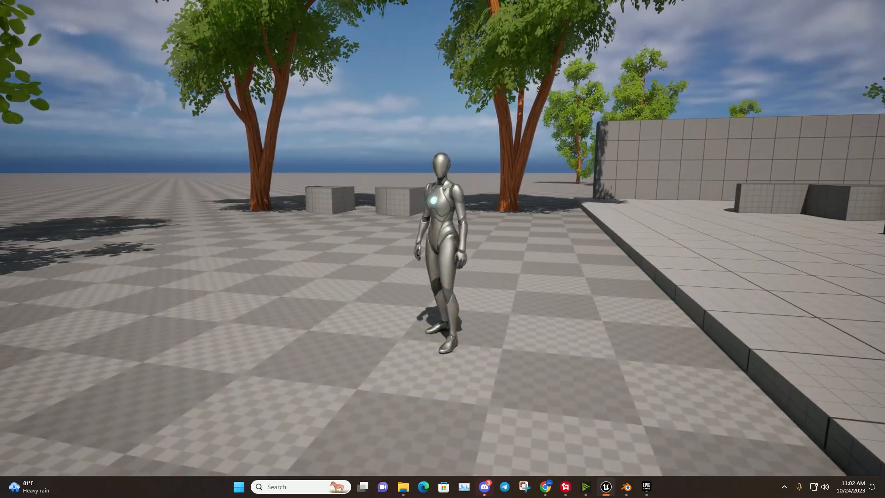
- Run the character back across the playground past the blue cubes and up onto the raised block beside the ramp
key(w)
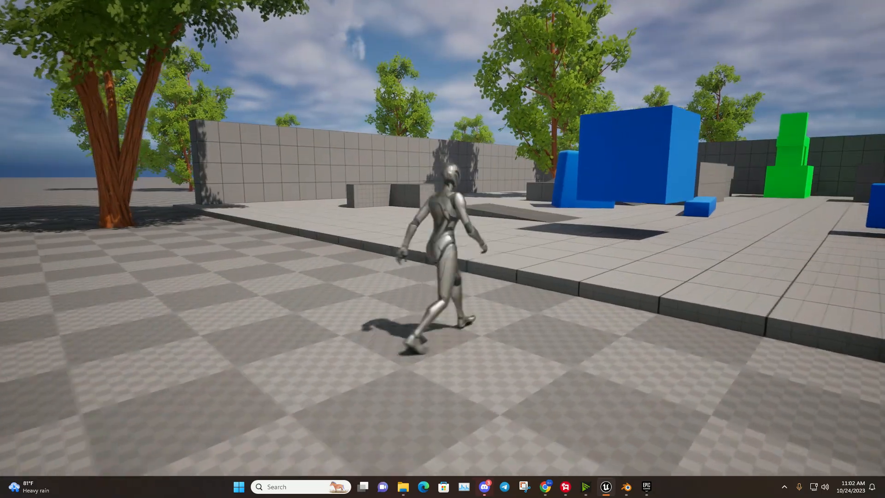
key(d)
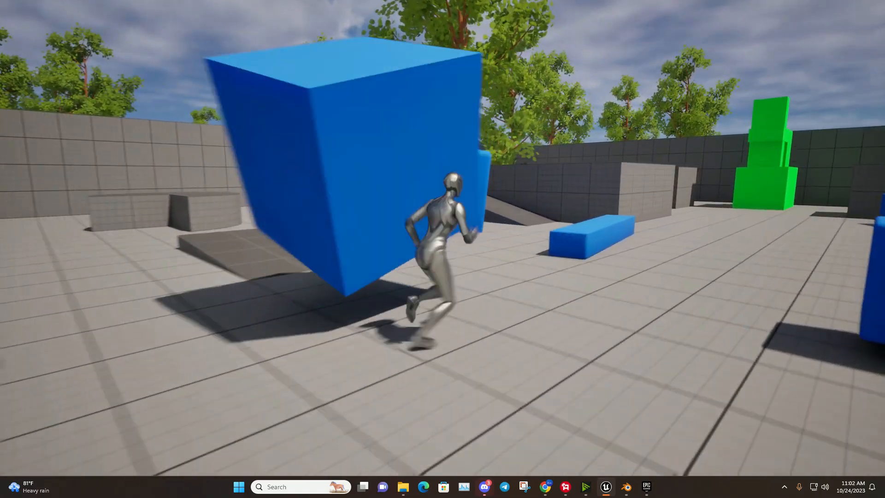
key(w)
key(d)
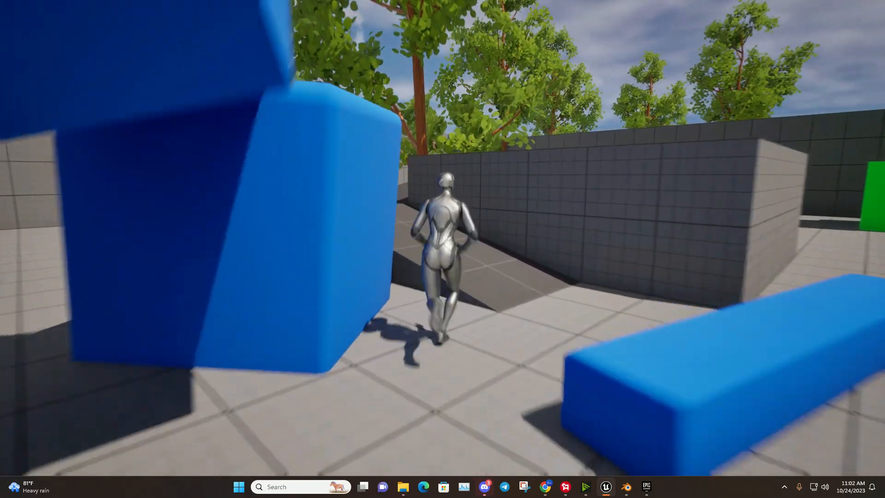
key(space)
key(d)
key(s)
key(s)
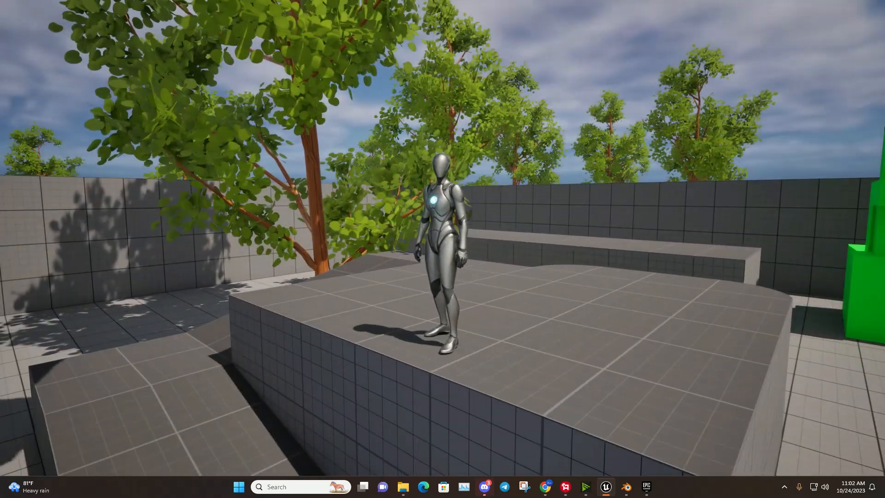
- Bring the character back down to the playground floor, stop the play session, and leave fullscreen
key(s)
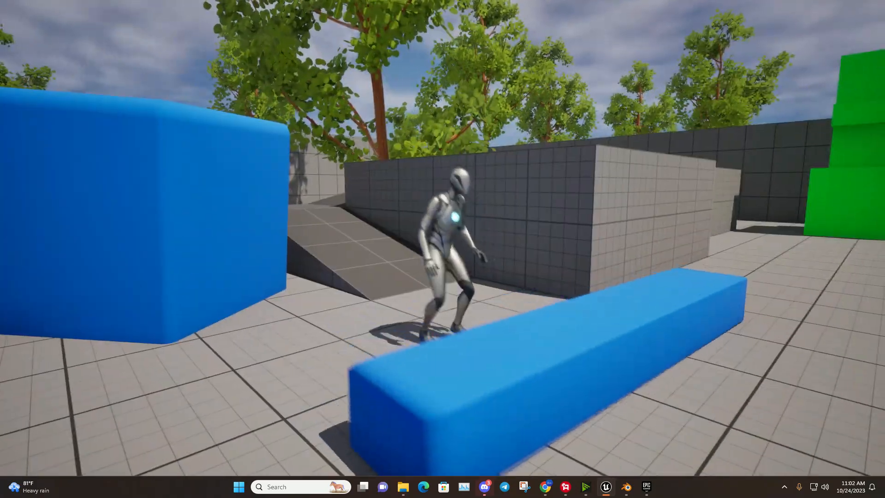
key(w)
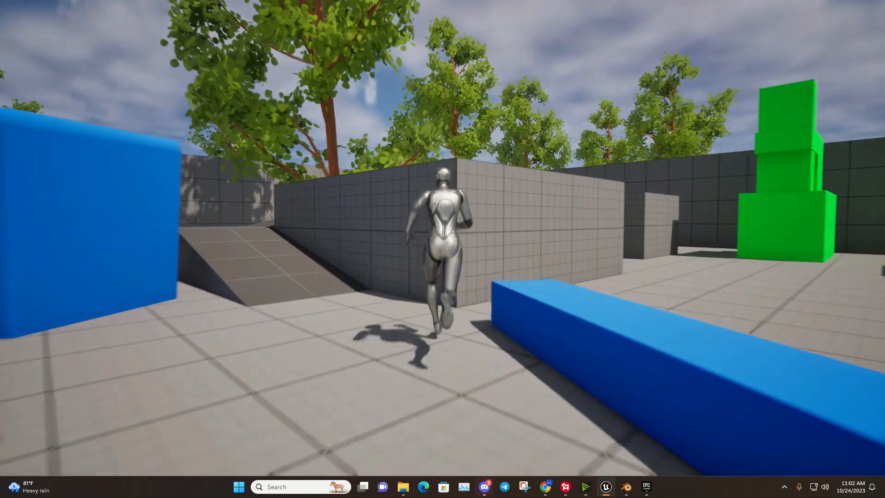
key(s)
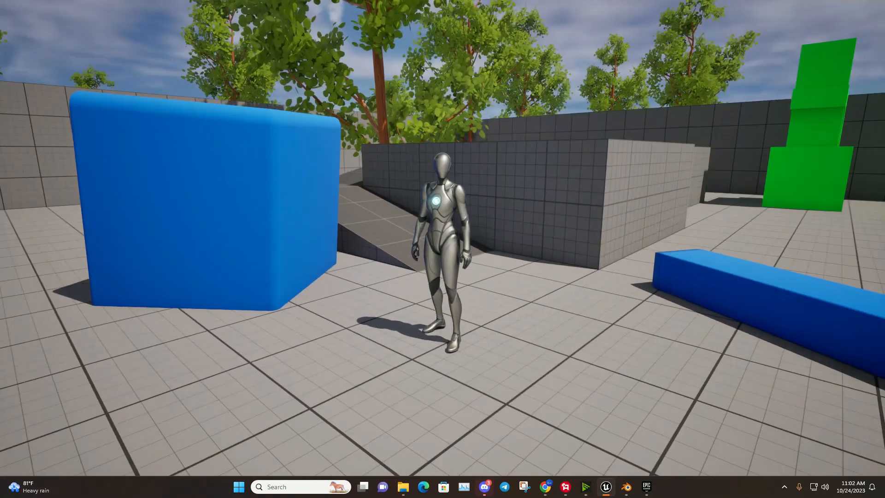
key(Escape)
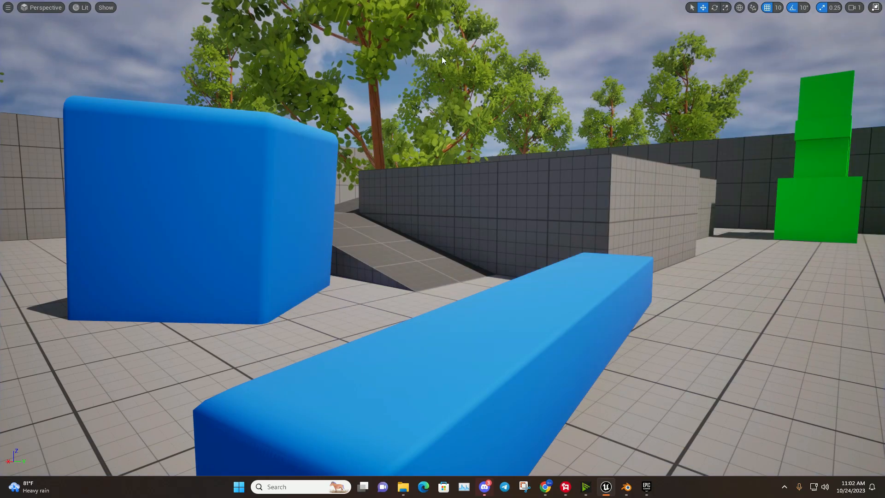
right_drag(500, 90, 475, 139)
key(F11)
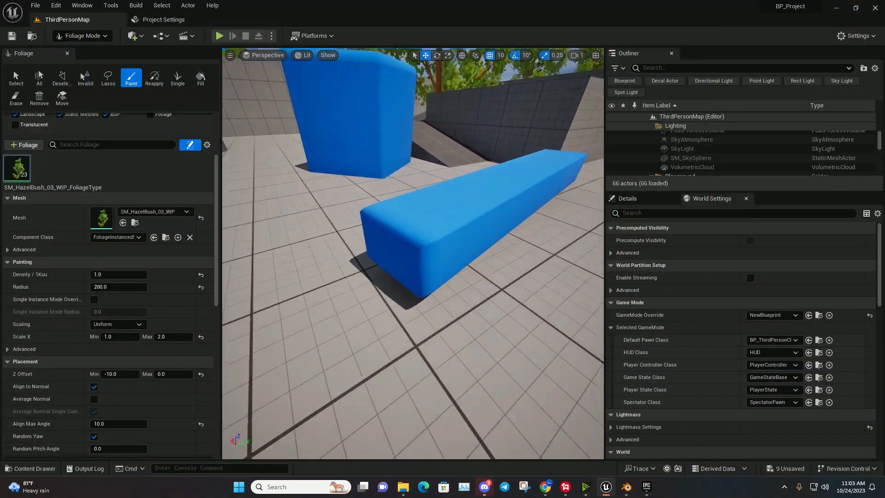
- Switch the editor from Foliage mode back to Selection mode
scroll(498, 362, down, 6)
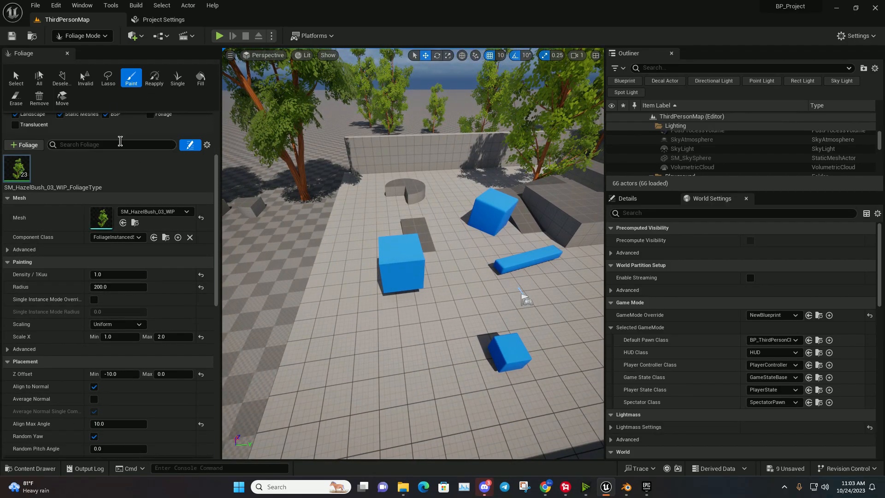
click(82, 35)
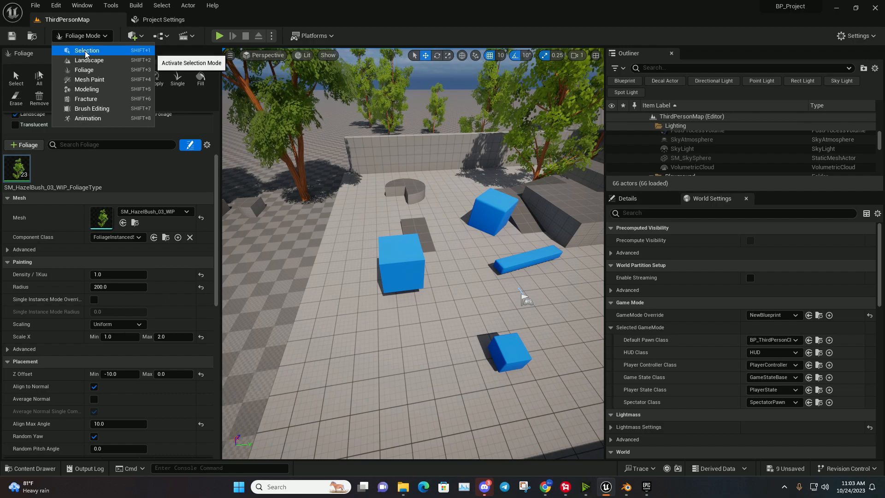
click(86, 54)
right_drag(258, 152, 188, 50)
key(w)
- Examine the basic actors and light types available for adding to the level
click(138, 36)
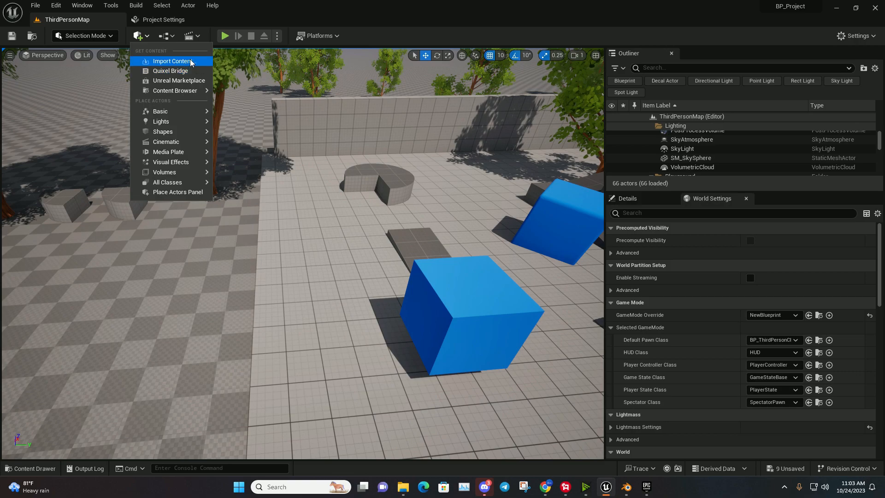
mouse_move(173, 112)
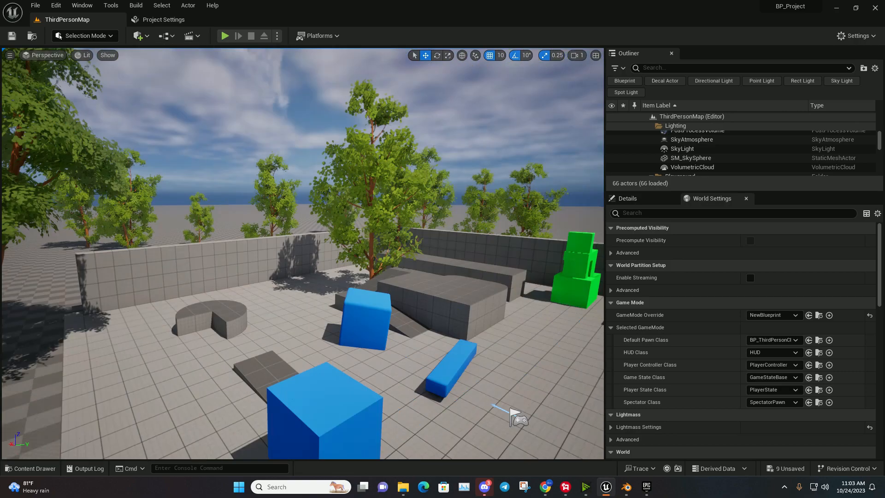
right_drag(303, 230, 277, 305)
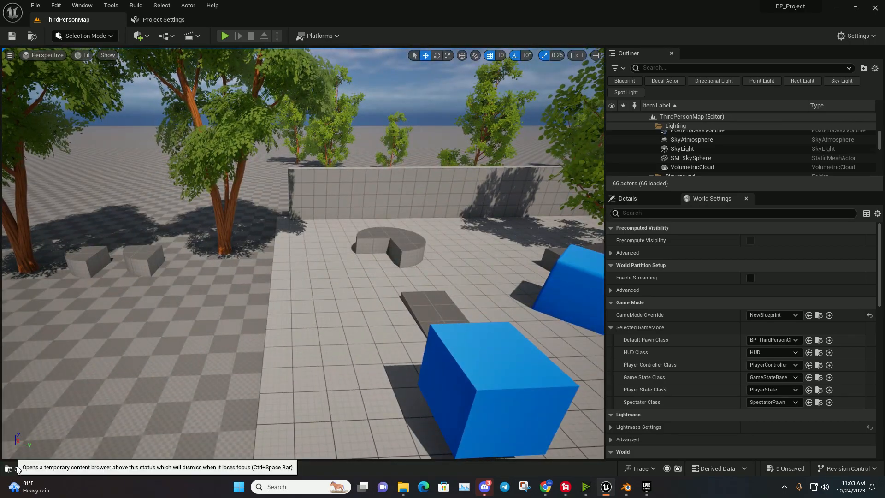
click(30, 469)
click(141, 36)
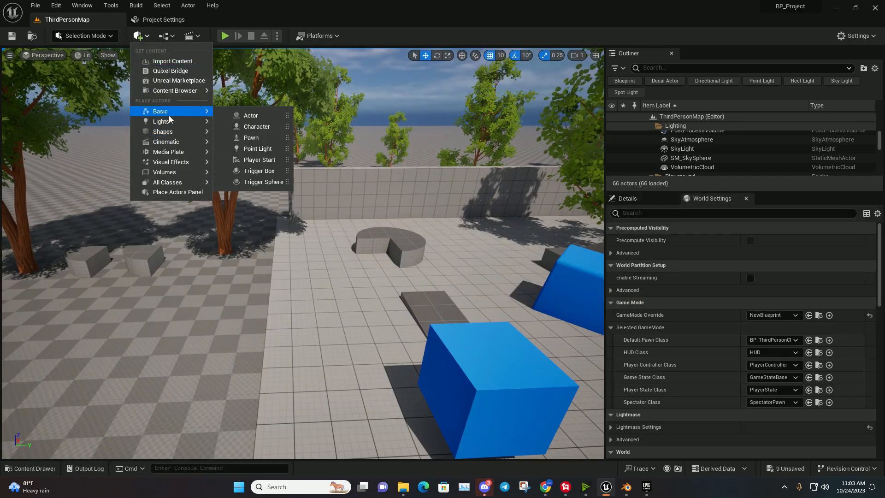
mouse_move(193, 122)
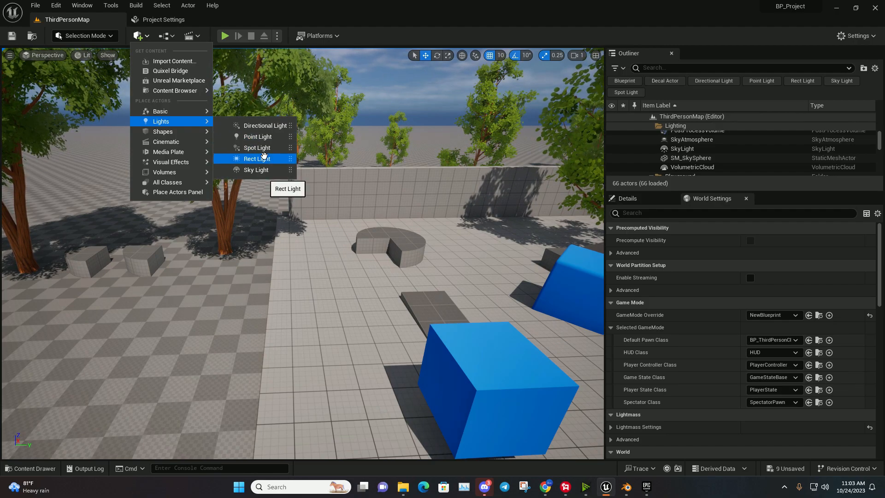
mouse_move(162, 132)
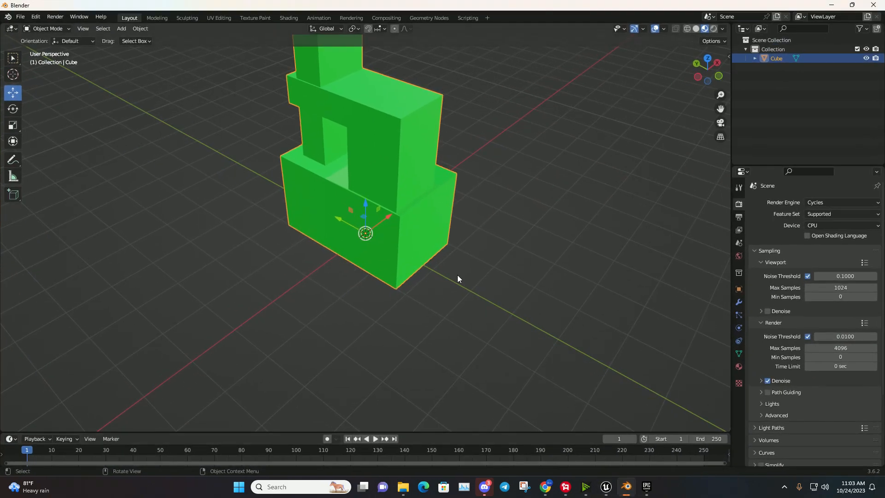
- Switch to Blender and review the object types that can be added to its scene for comparison
middle_drag(458, 275, 254, 123)
click(122, 28)
mouse_move(152, 44)
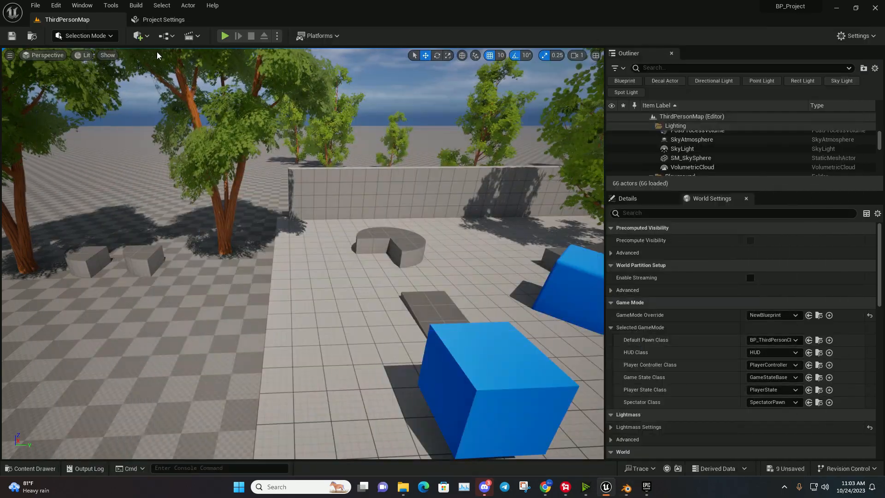
- Return to the Unreal level, place a Cube shape on the landscape beside the playground platform, and select the landscape tile
click(140, 36)
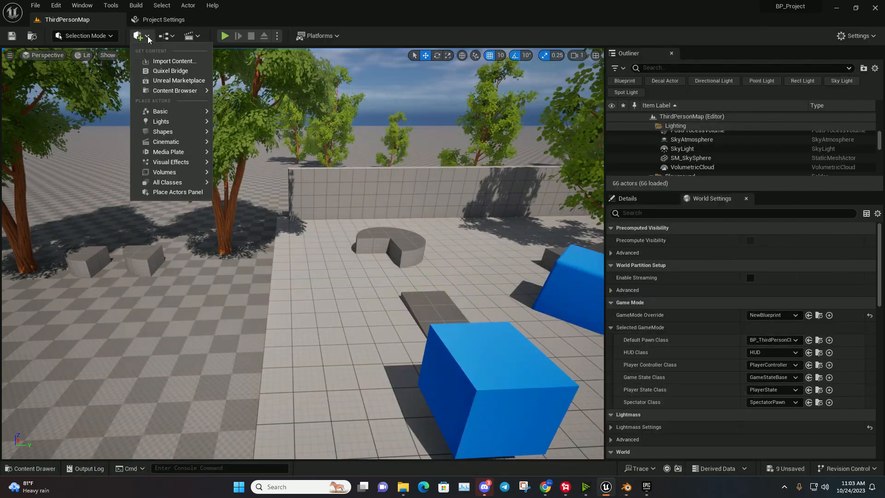
mouse_move(163, 131)
drag(250, 136, 143, 295)
right_drag(302, 254, 279, 219)
key(w)
key(s)
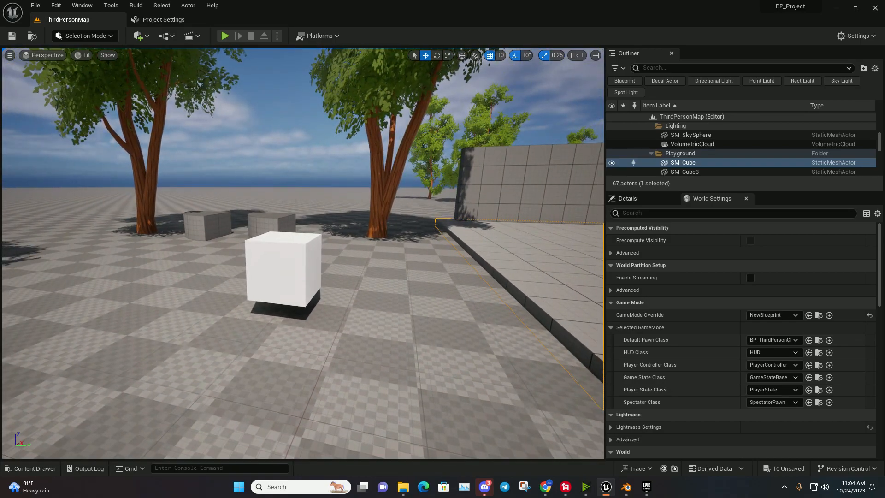
click(364, 288)
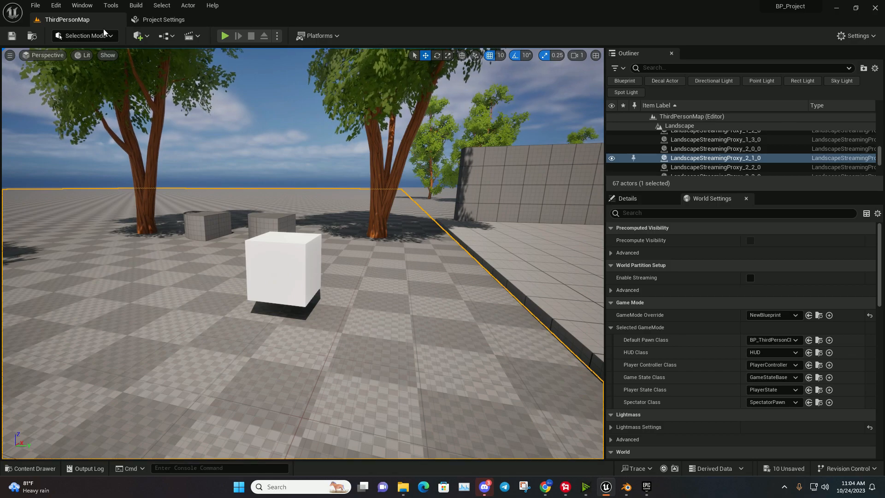
- Examine the Blueprint options, including those for the project's BP_ThirdPersonGameMode
click(84, 36)
click(167, 36)
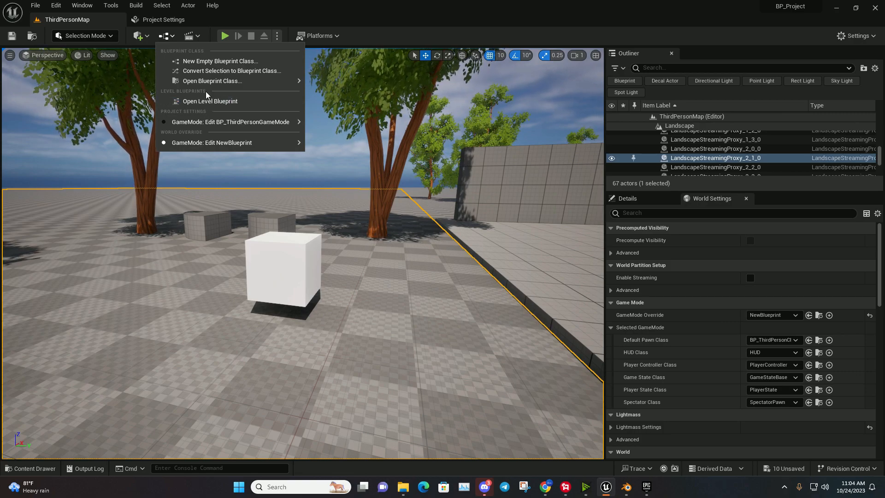
mouse_move(228, 122)
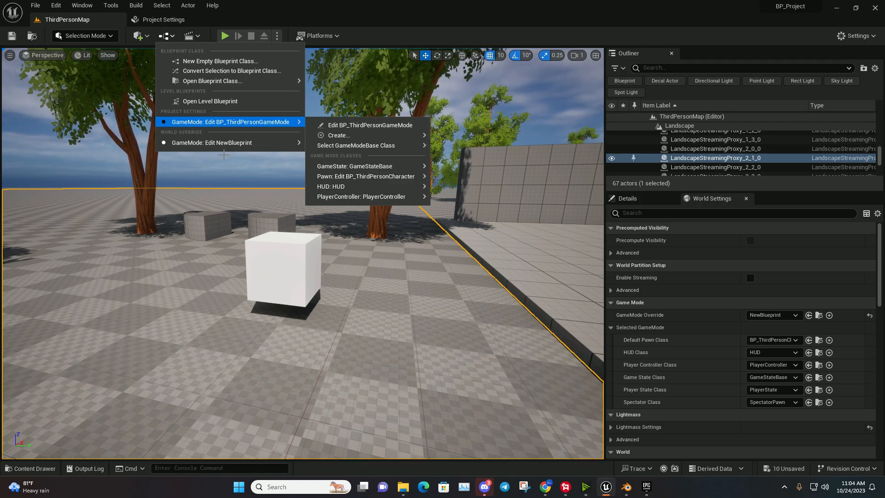
click(334, 5)
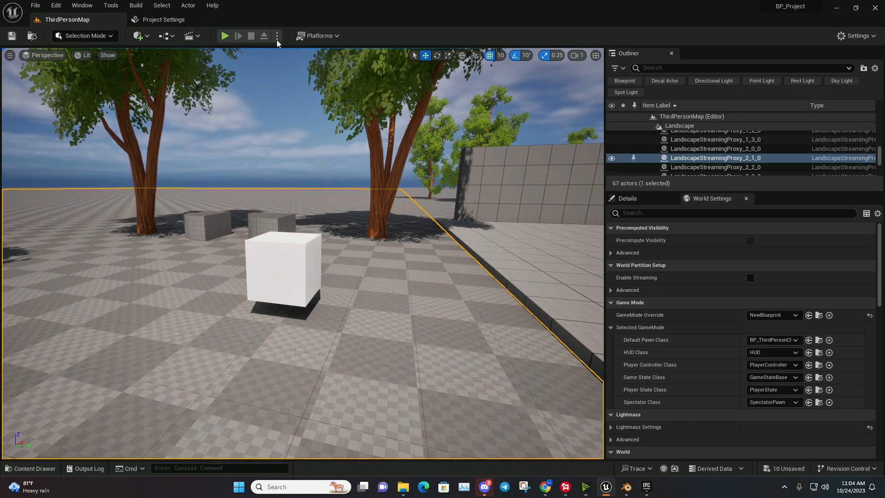
- Play the level briefly and stop it, and review the play mode and target platform options
click(225, 35)
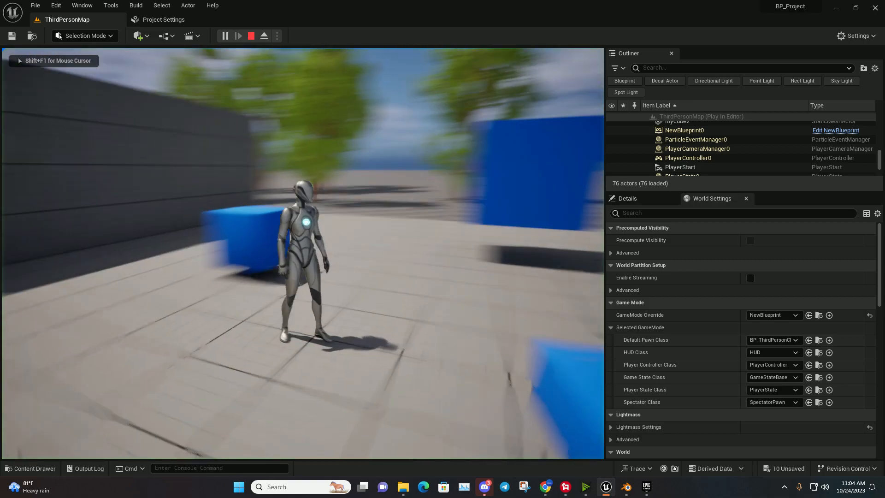
key(Escape)
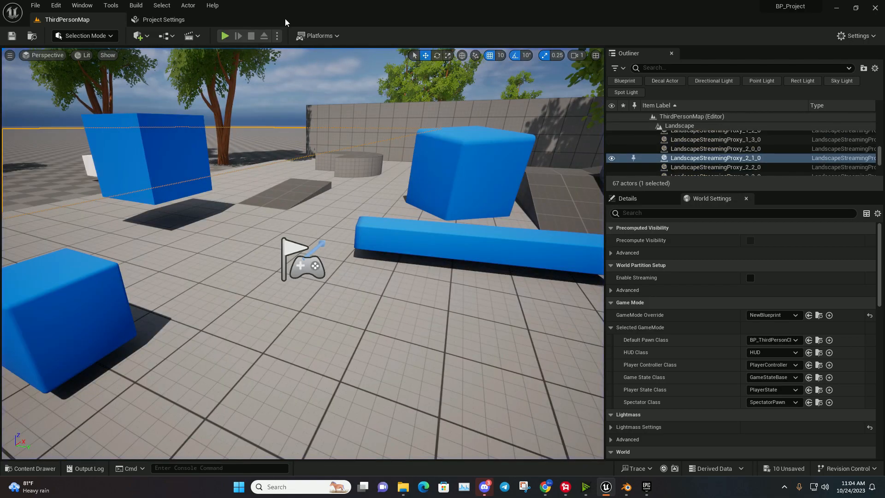
click(276, 38)
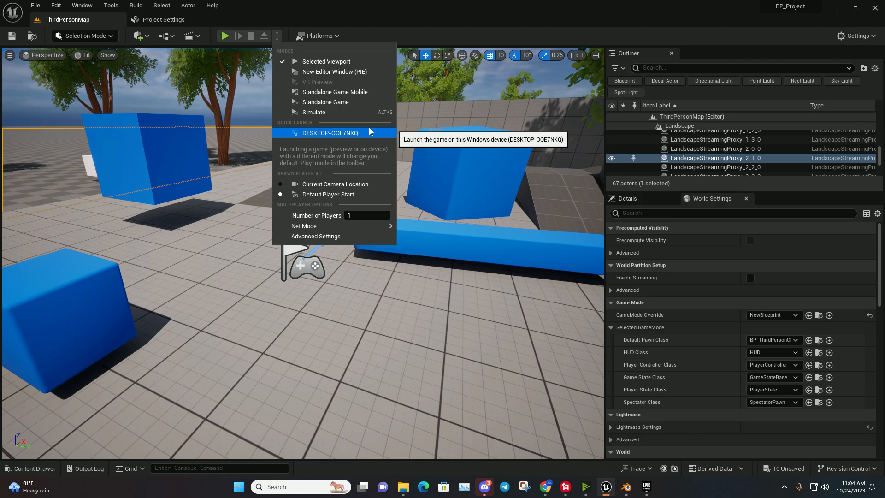
click(316, 36)
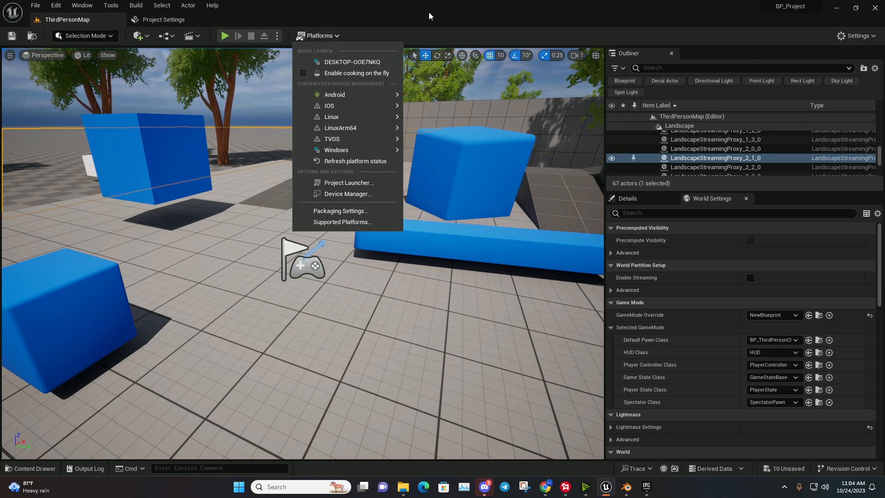
- Examine the Windows Package Project option up to its folder selection, cancel it, and select the grey block beside the ramp
right_drag(499, 153, 535, 125)
click(336, 35)
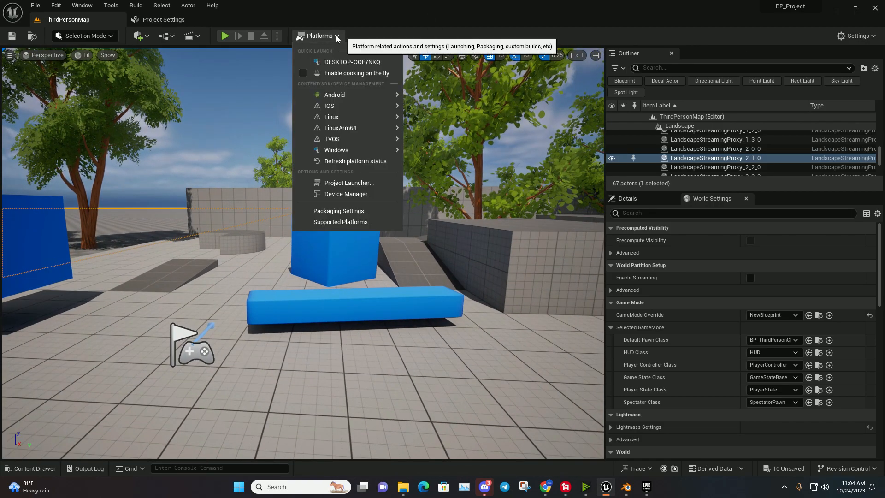
mouse_move(332, 149)
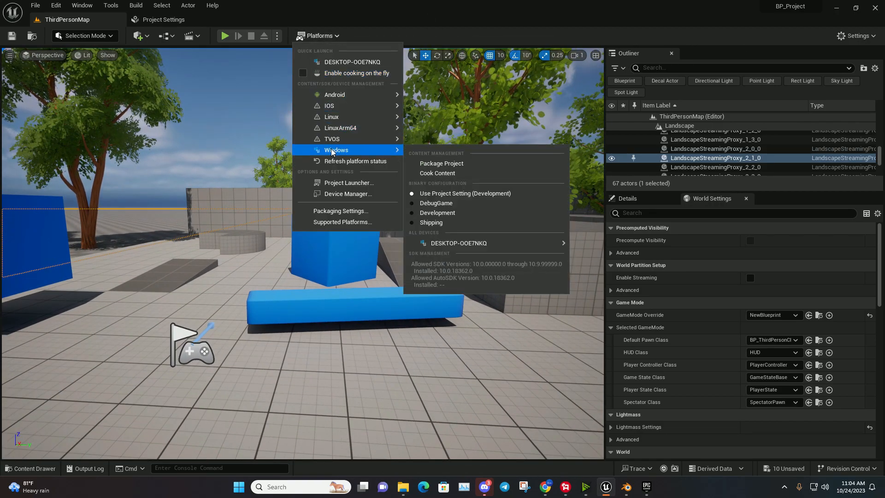
click(432, 164)
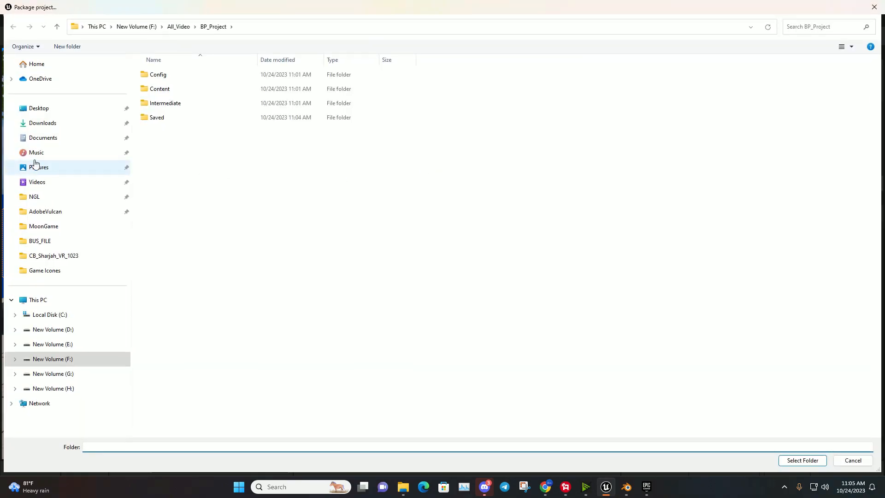
click(36, 153)
click(880, 5)
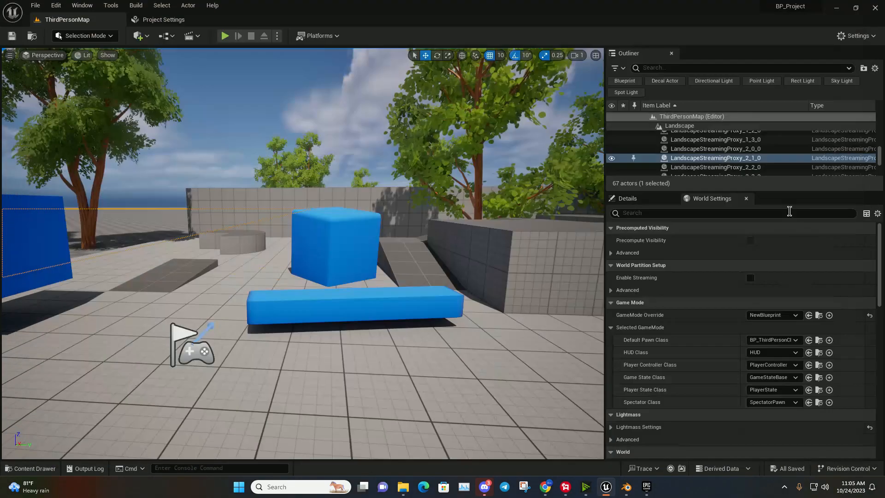
click(307, 35)
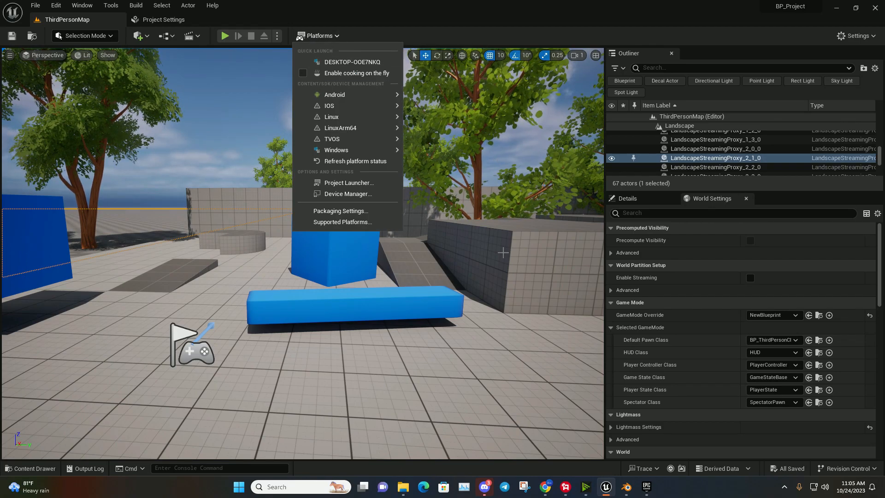
click(466, 257)
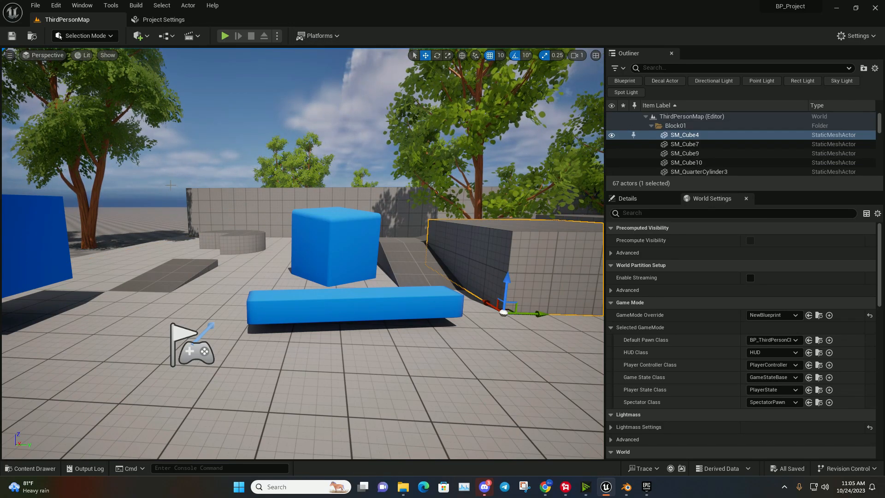